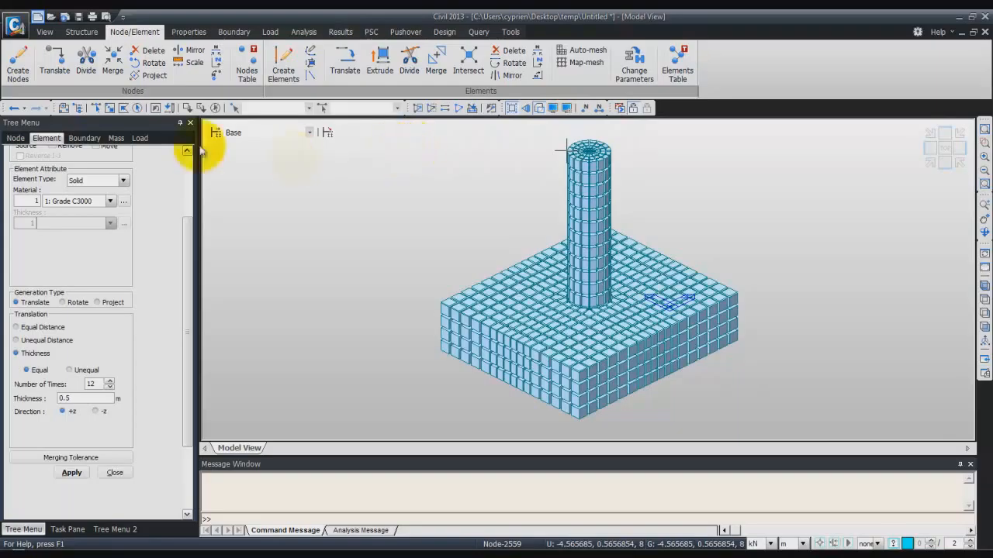
Move the plate elements of structure group Subgroup1 by 0, 0, 8.5 m with Translate Elements.
left_click(67, 108)
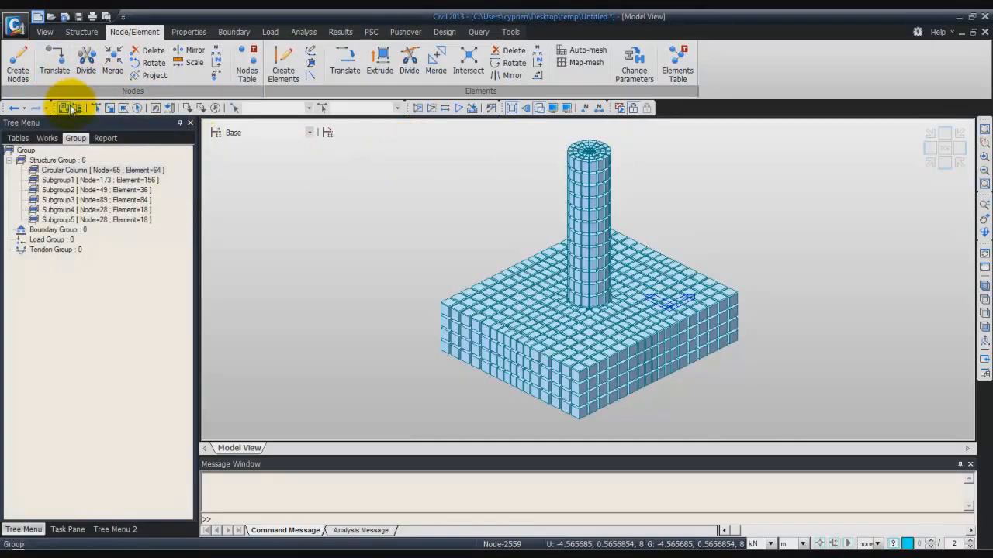
double_click(92, 181)
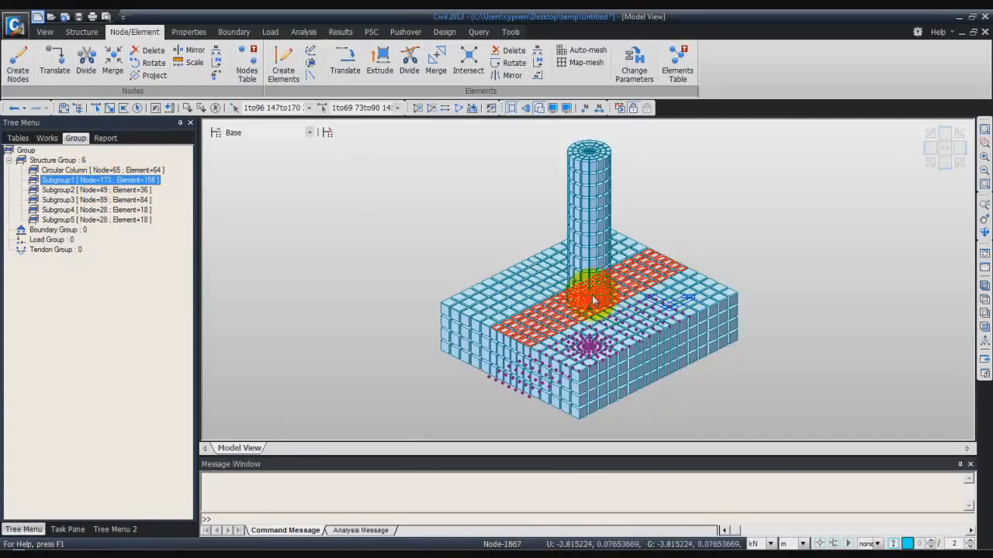
left_click(413, 319)
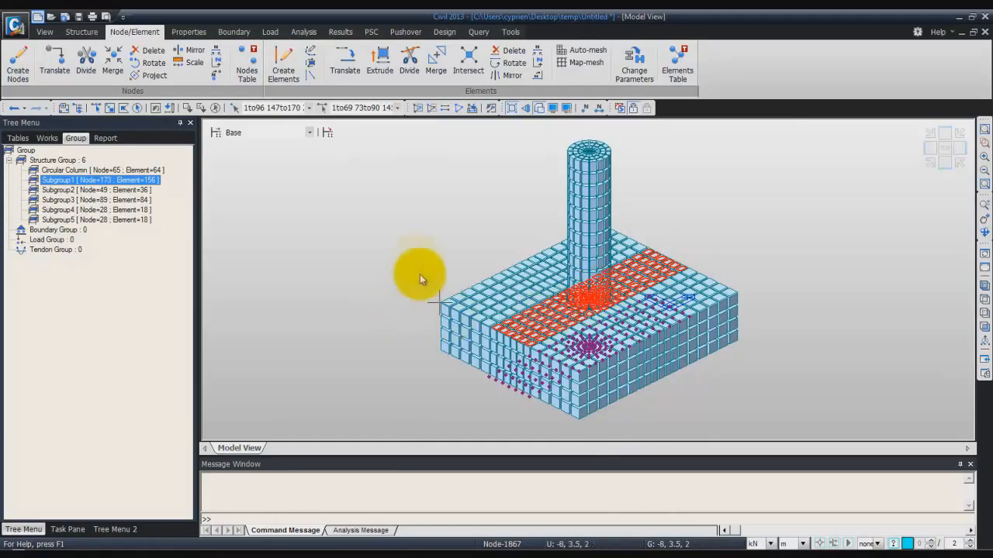
left_click(346, 62)
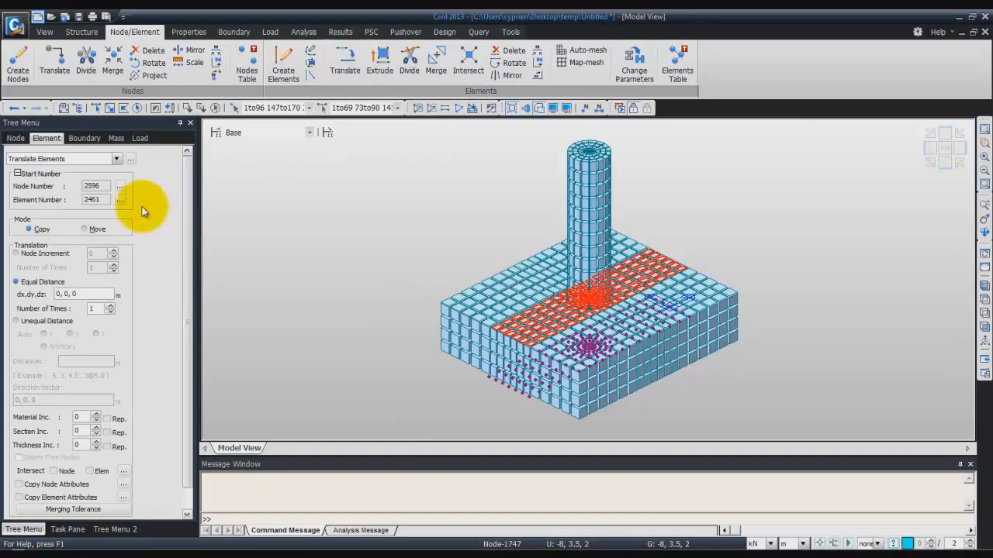
left_click(85, 229)
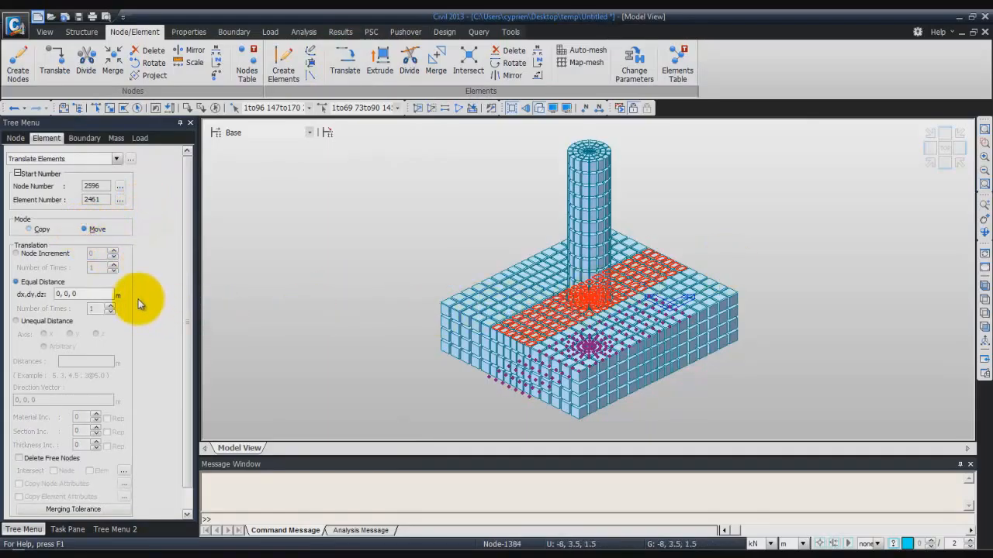
left_click(73, 294)
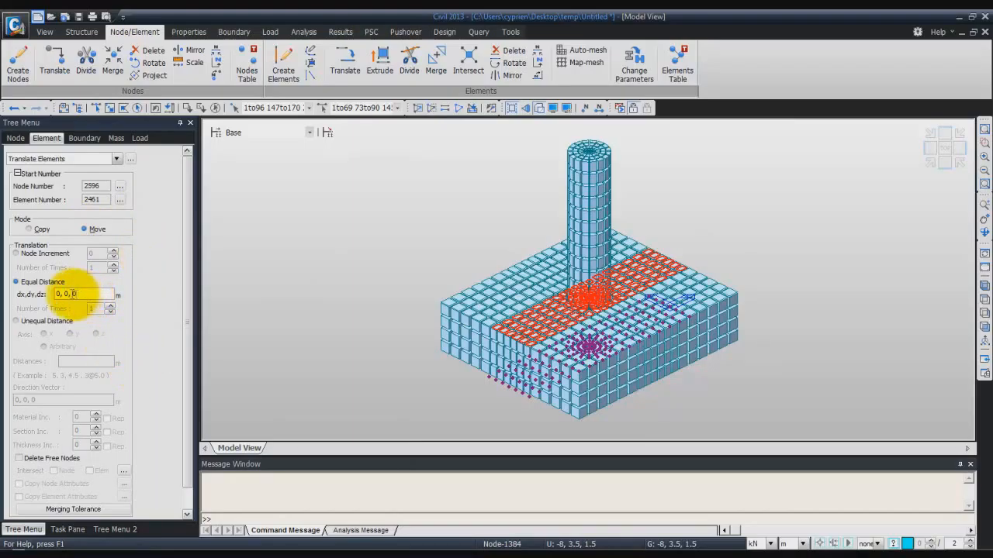
left_click(85, 299)
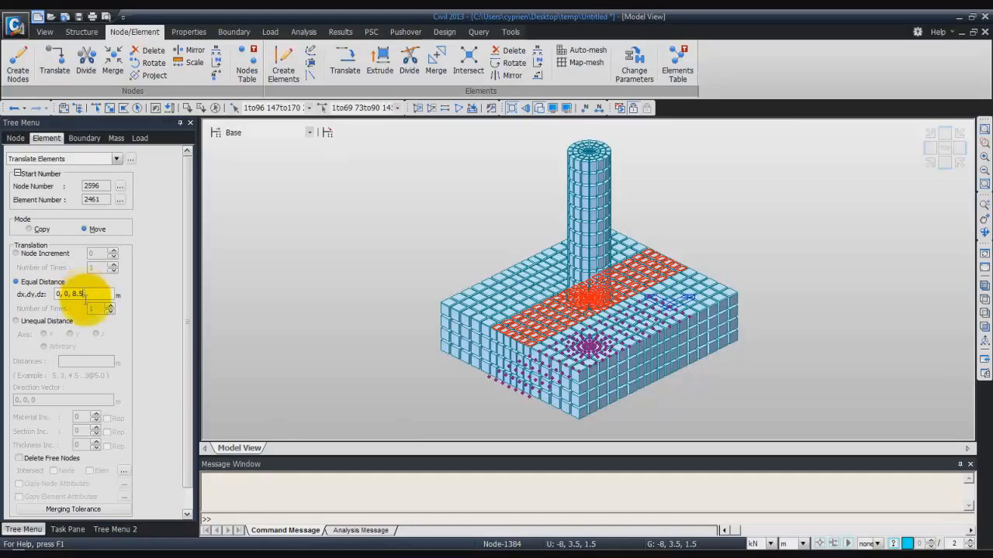
type("8.5")
scroll(186, 406, "down", 1)
left_click(75, 506)
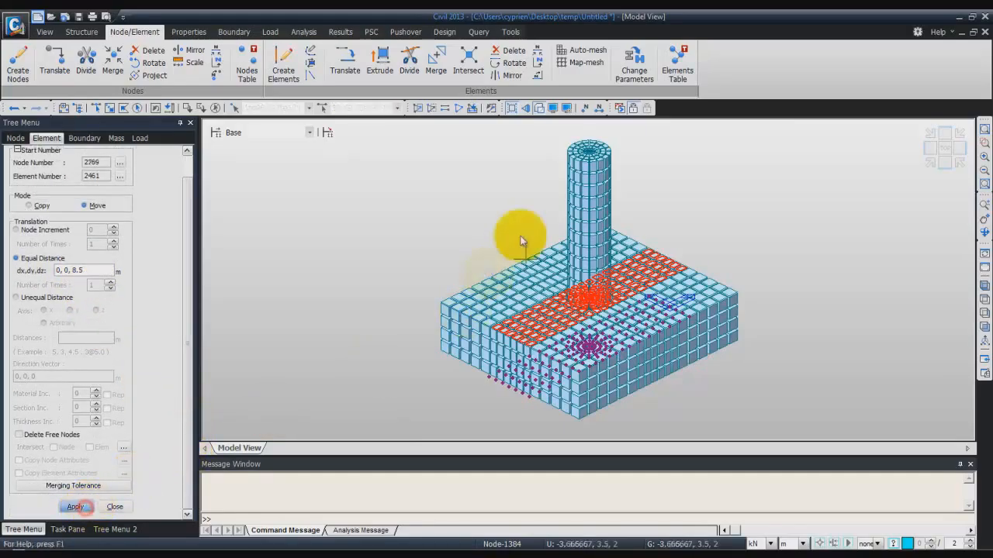
Select the raised plate mesh above the column with a polygon and activate only that mesh.
left_click(928, 159)
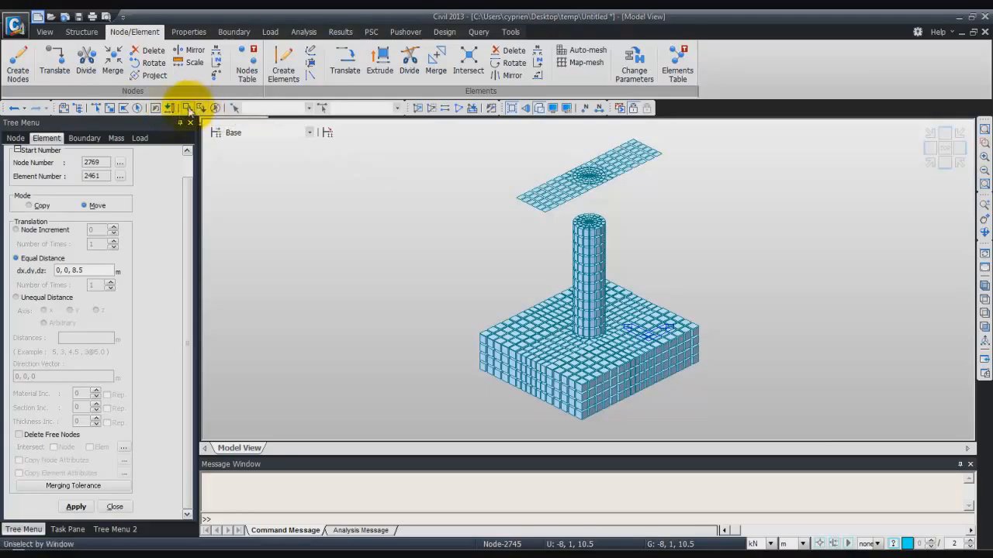
left_click(124, 110)
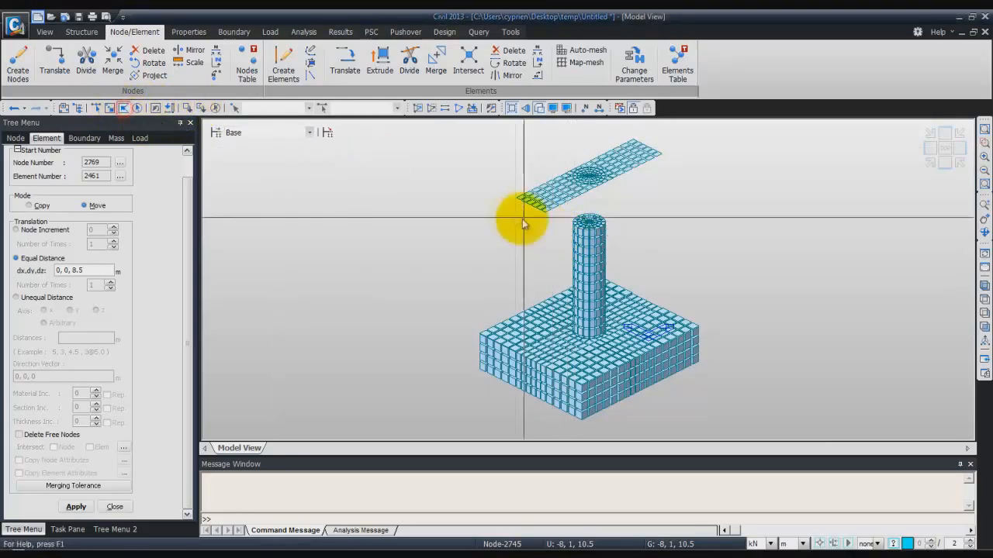
left_click(637, 130)
left_click(679, 155)
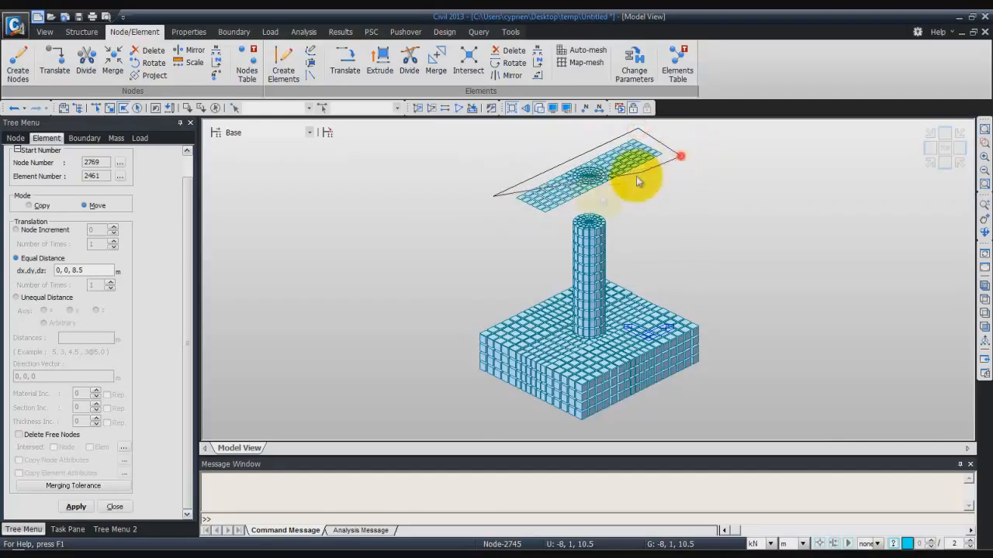
double_click(541, 228)
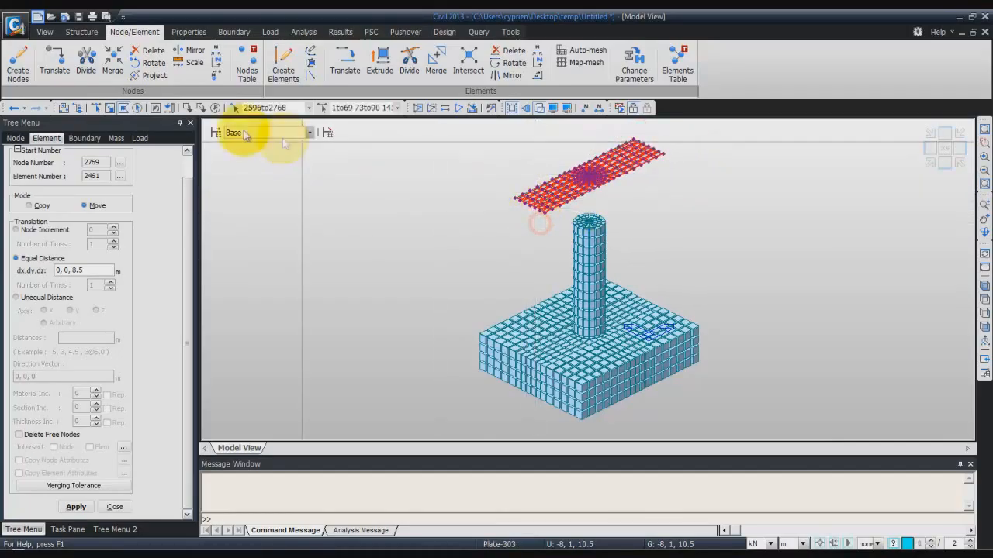
left_click(45, 32)
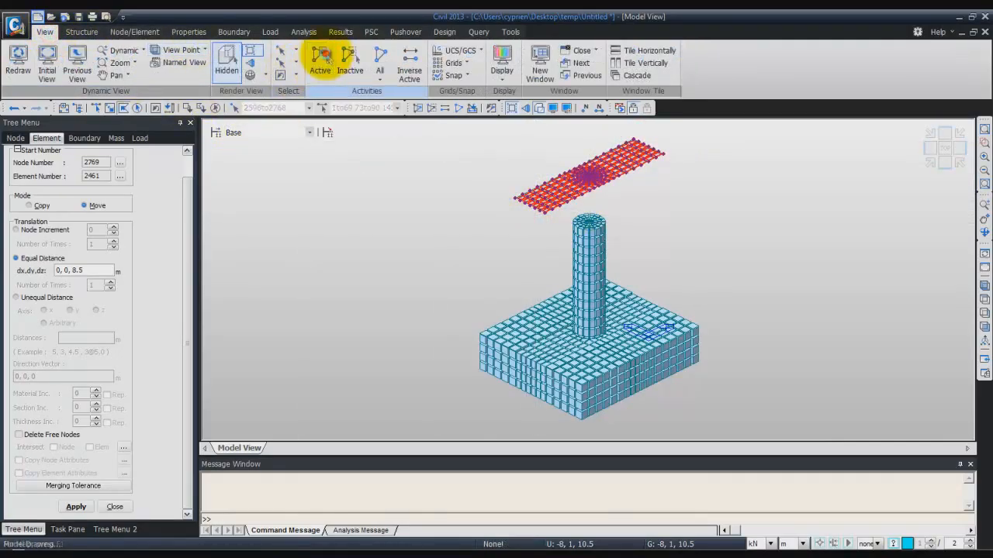
left_click(324, 59)
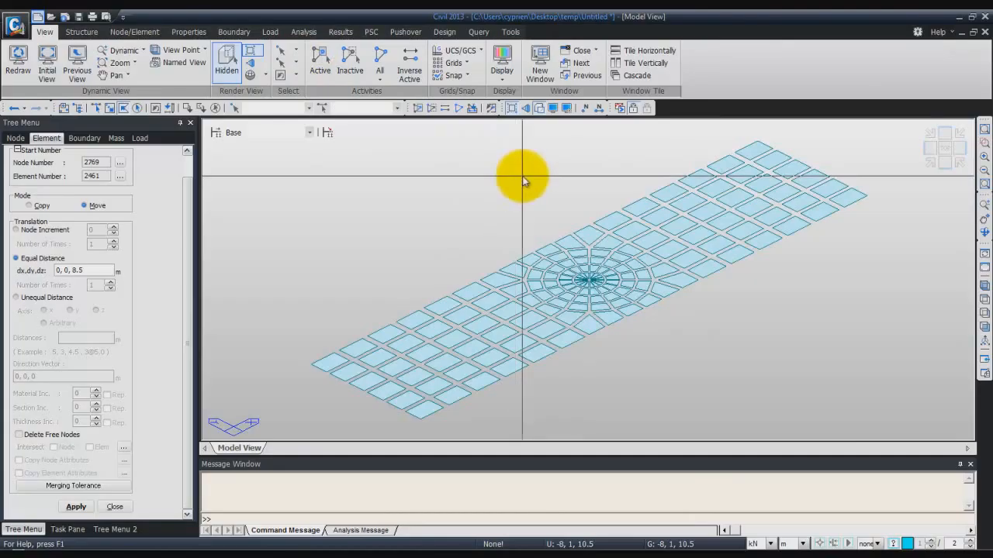
Turn off element shrink and display the nodes and node numbers of the plate mesh.
left_click(942, 147)
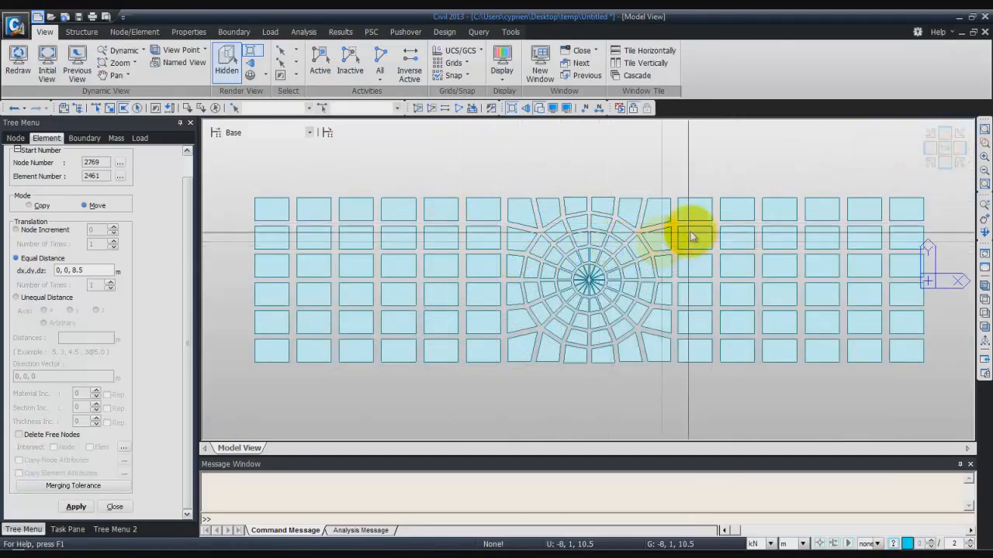
left_click(511, 109)
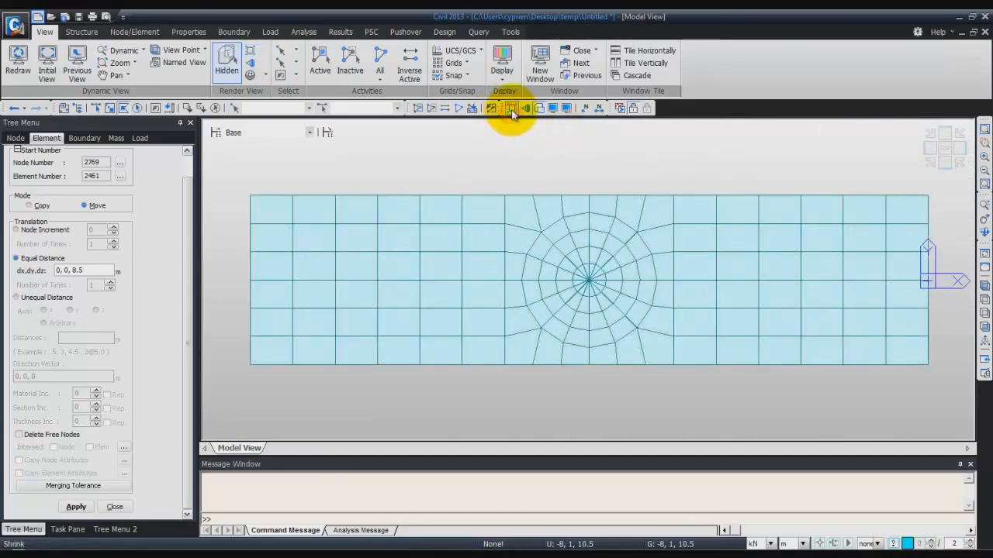
left_click(586, 109)
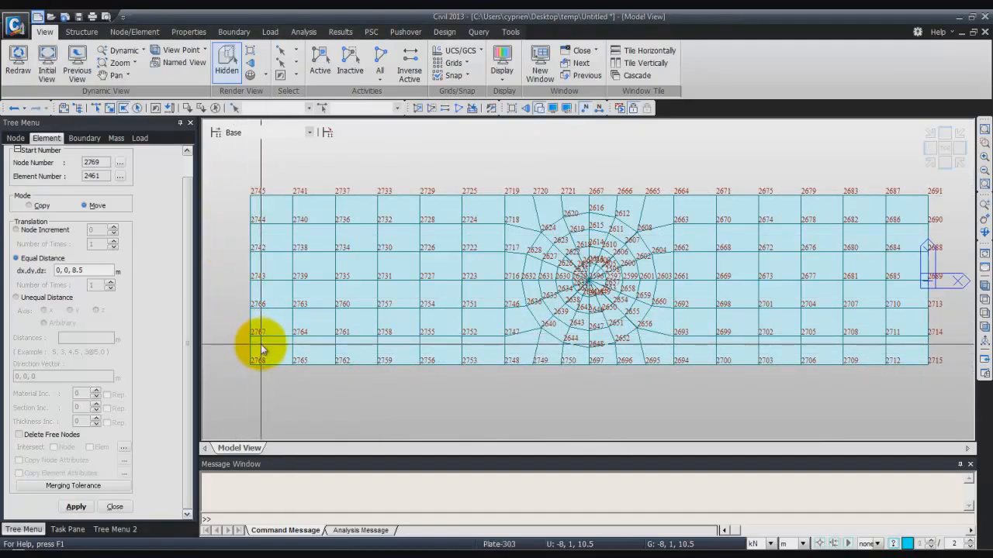
left_click(564, 109)
left_click(404, 221)
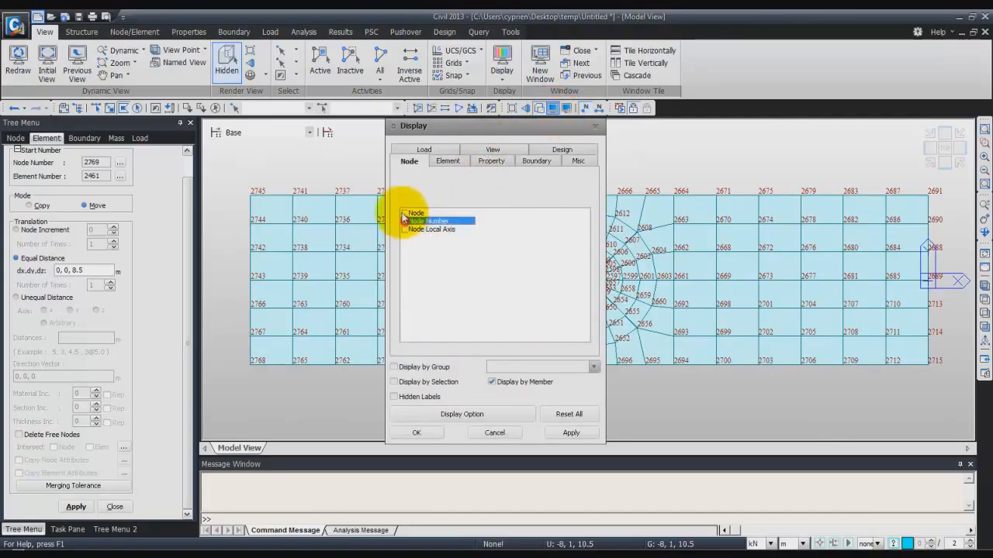
left_click(416, 432)
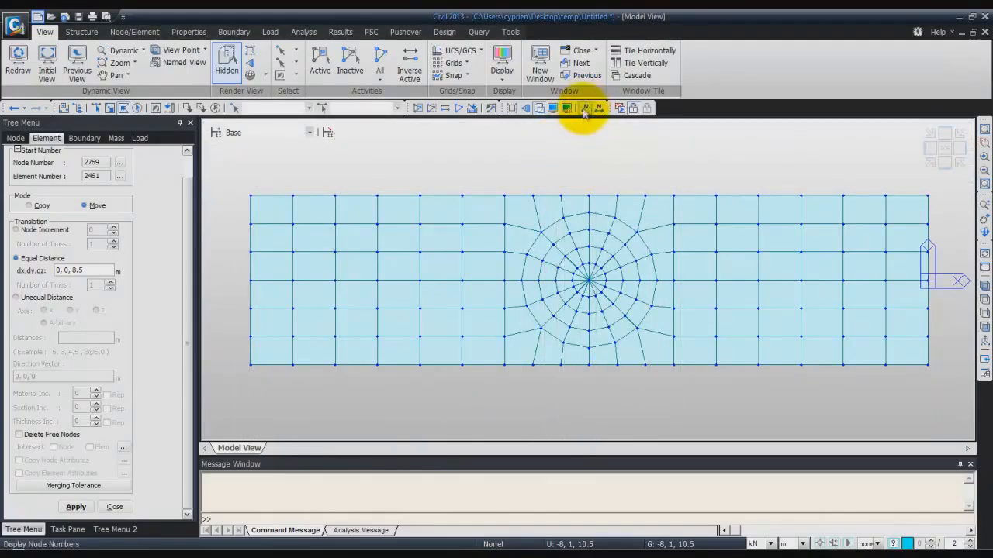
left_click(584, 108)
Copy end corner nodes 2745 and 2768 once by 0, 0, -1.5 m with Translate Nodes.
left_click(983, 282)
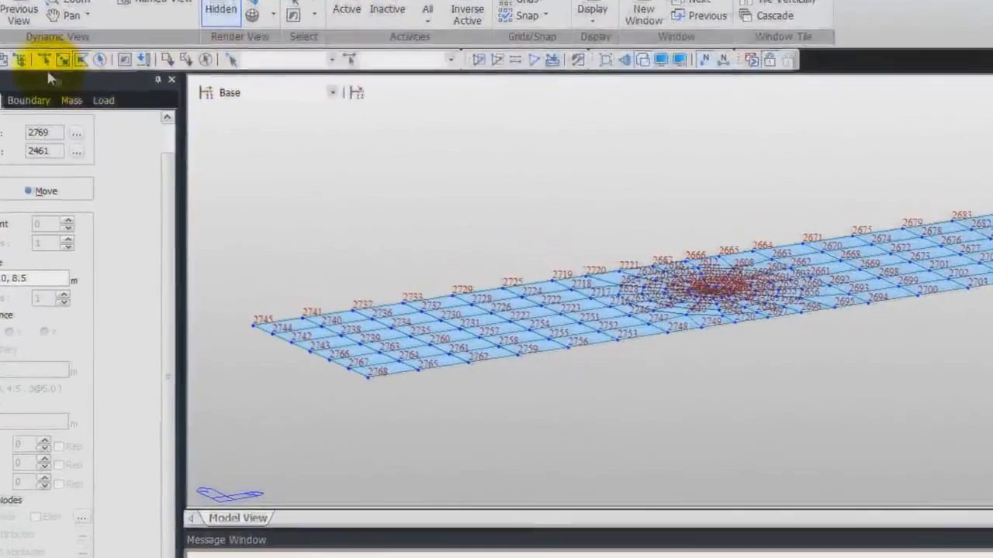
left_click(39, 58)
left_click(252, 329)
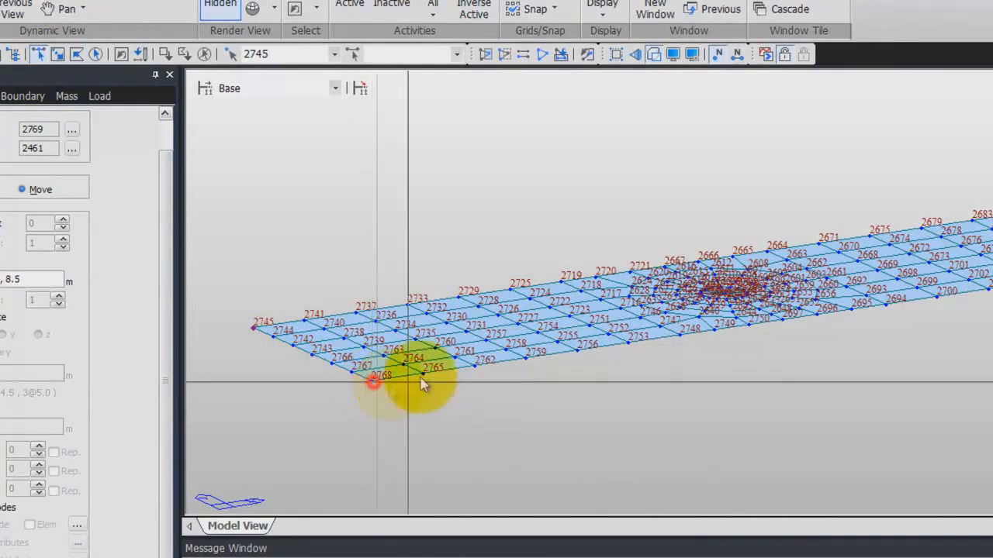
left_click(372, 380)
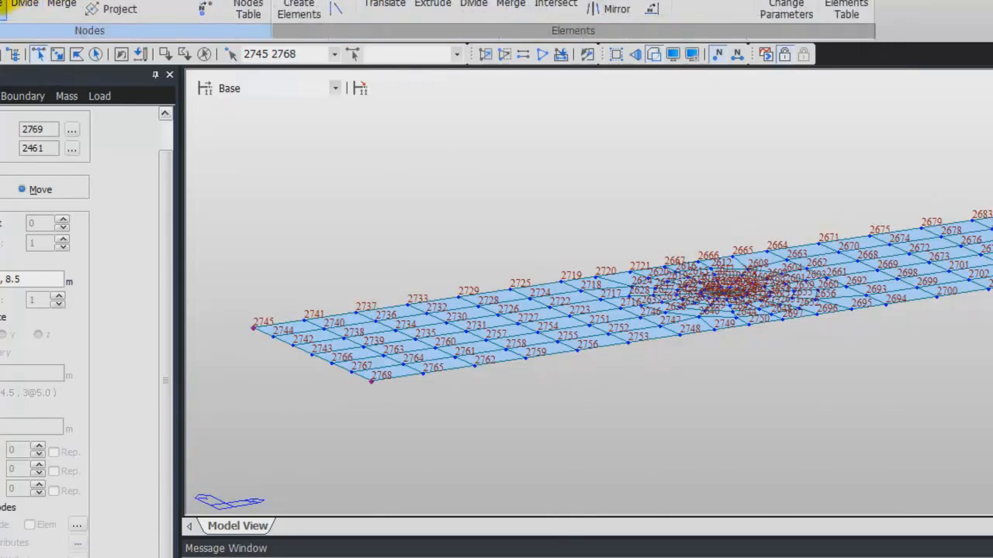
left_click(2, 4)
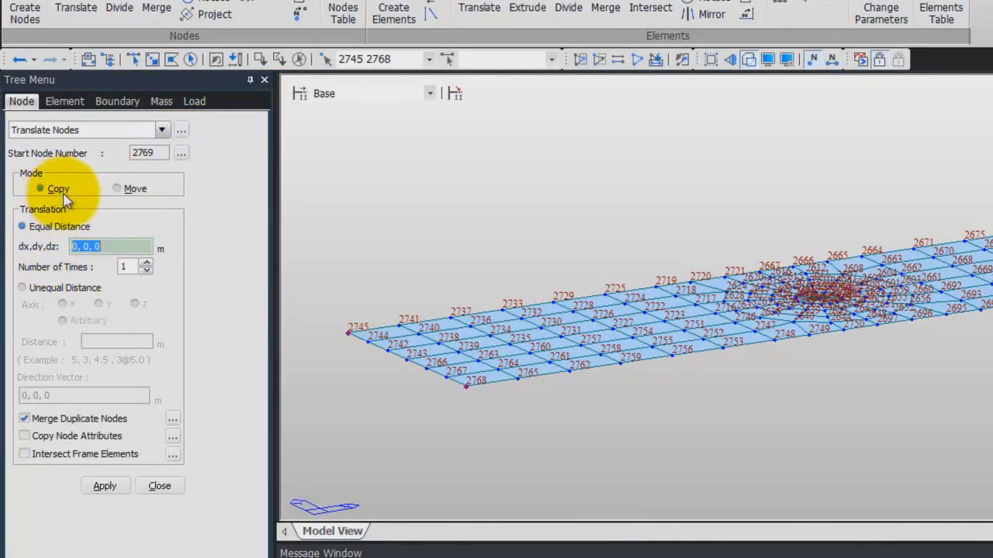
left_click(116, 246)
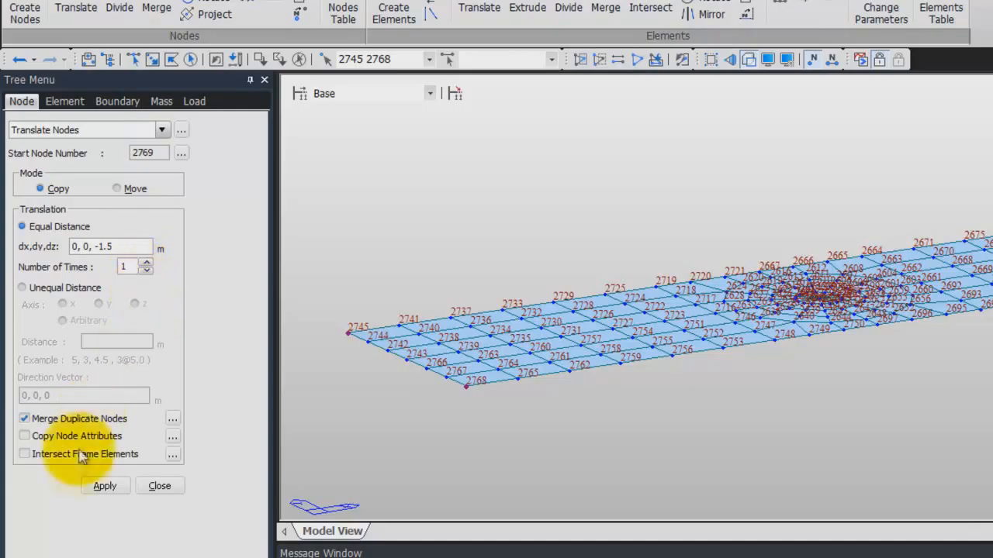
left_click(105, 486)
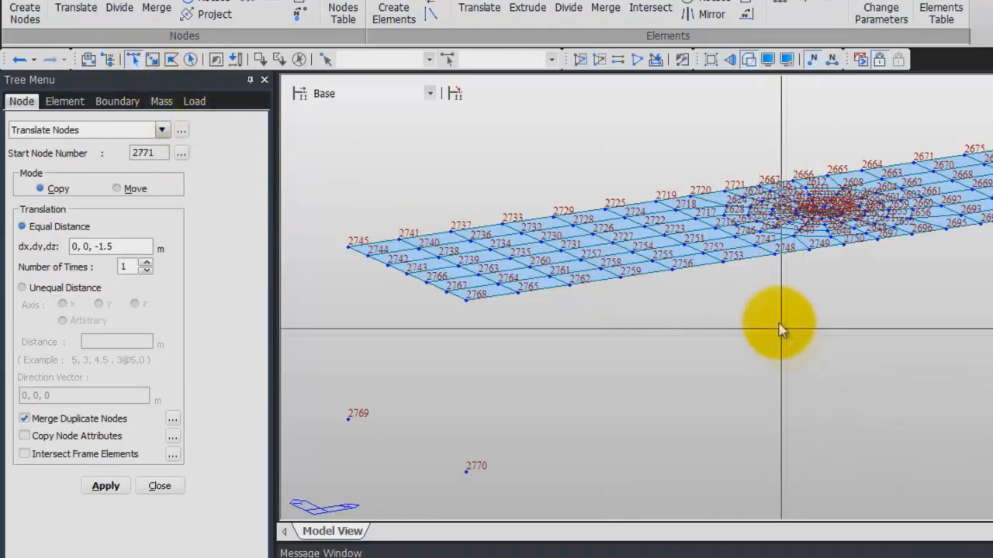
Copy edge nodes 2694 and 2748 once by 0, 0, -2.5 m.
left_click(775, 256)
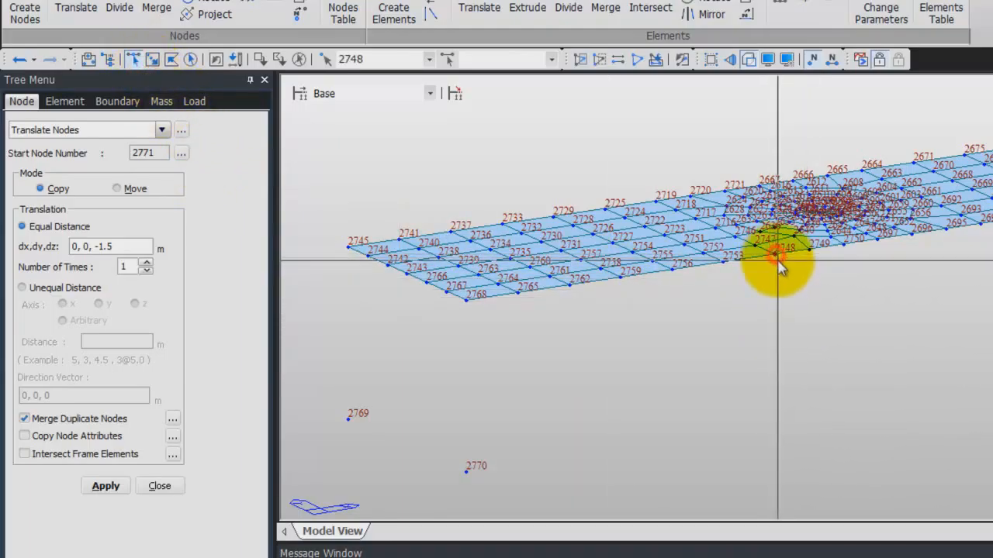
left_click(983, 227)
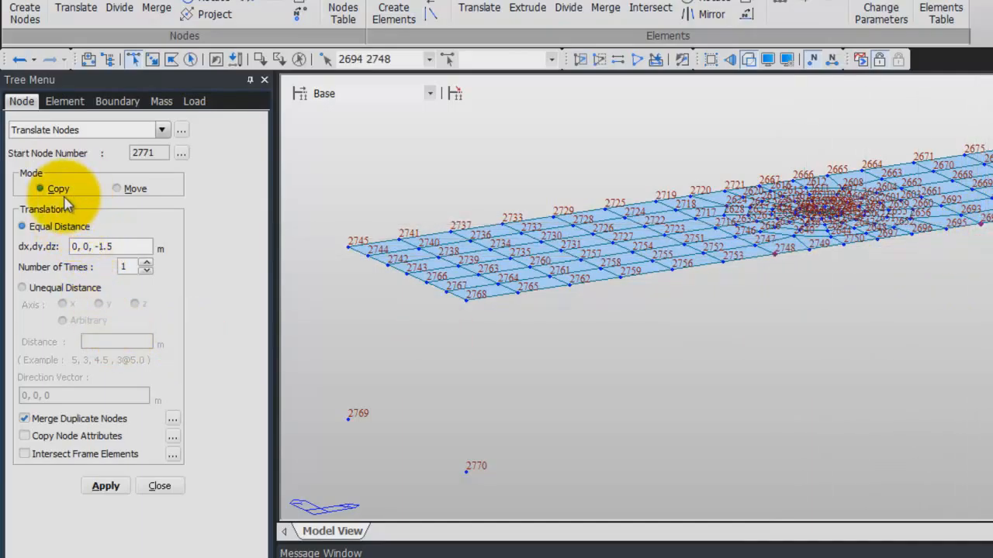
left_click(126, 250)
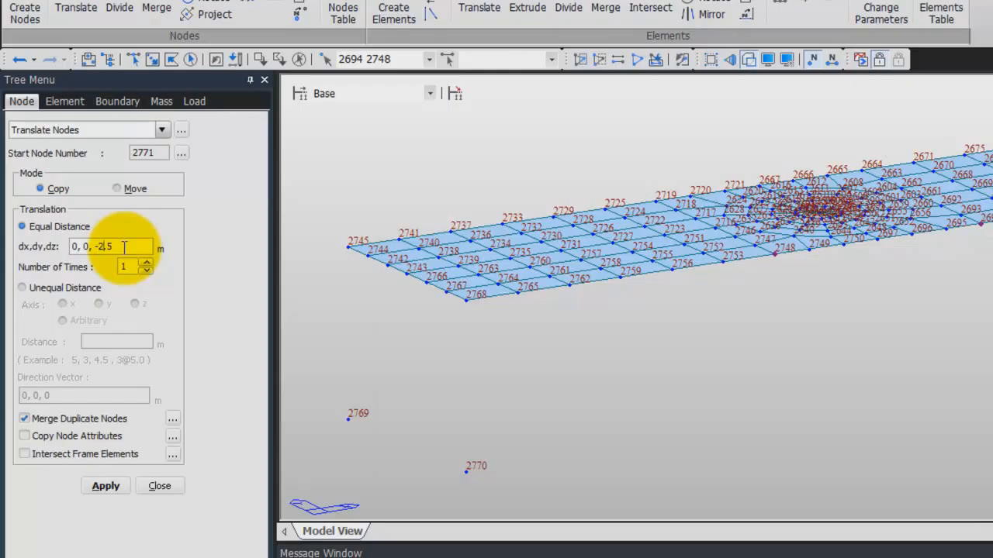
left_click(106, 486)
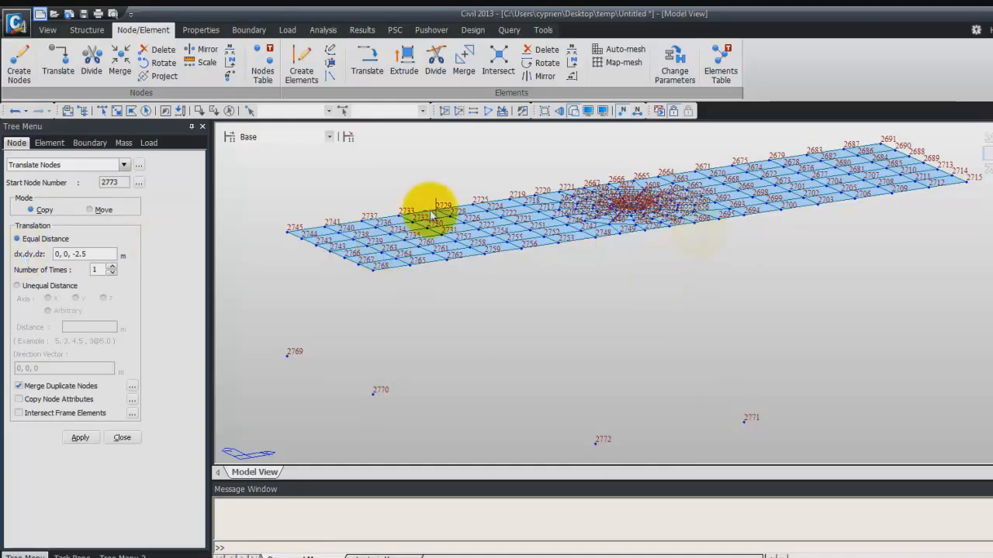
Copy nodes 2679 and 2706 on opposite long edges of the mesh once by 0, 0, -2 m.
left_click(102, 110)
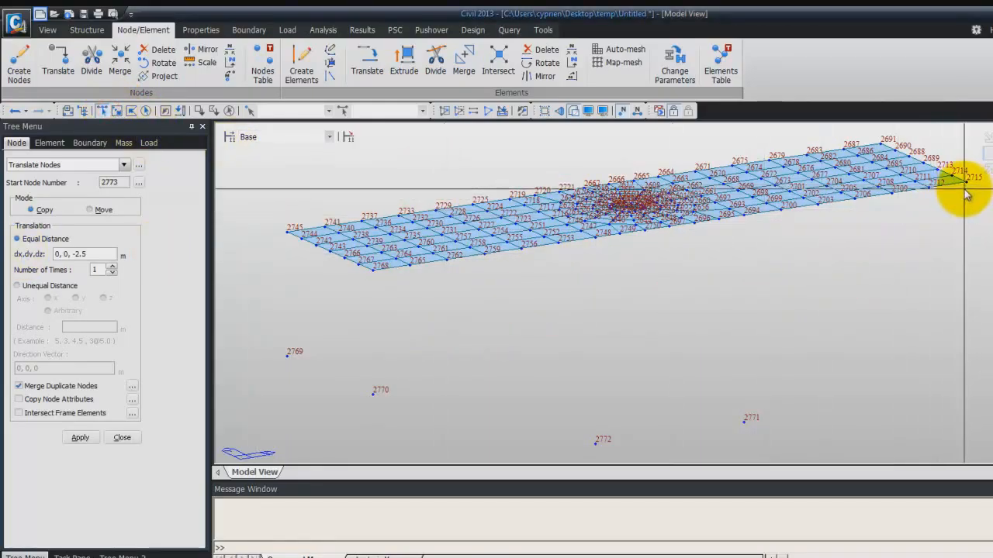
left_click(853, 200)
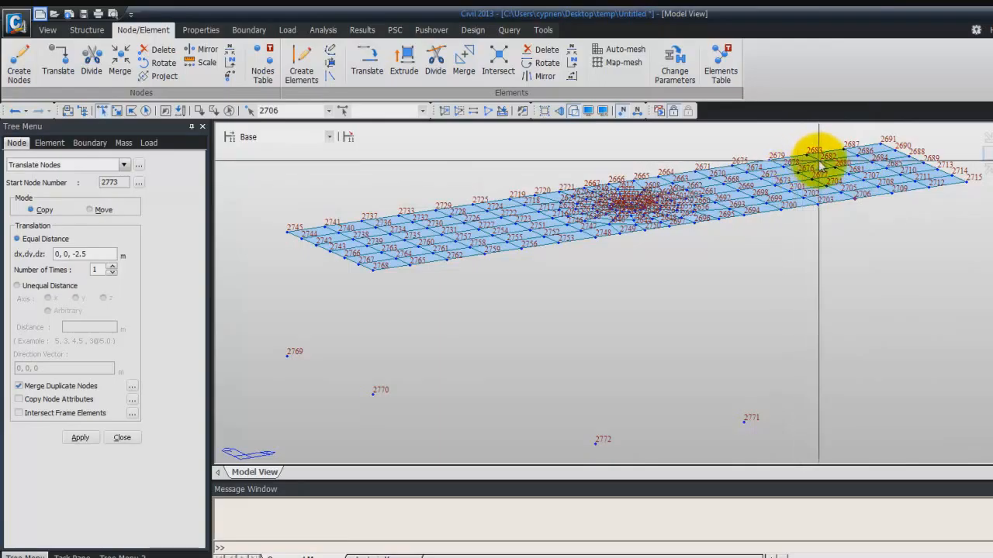
left_click(768, 160)
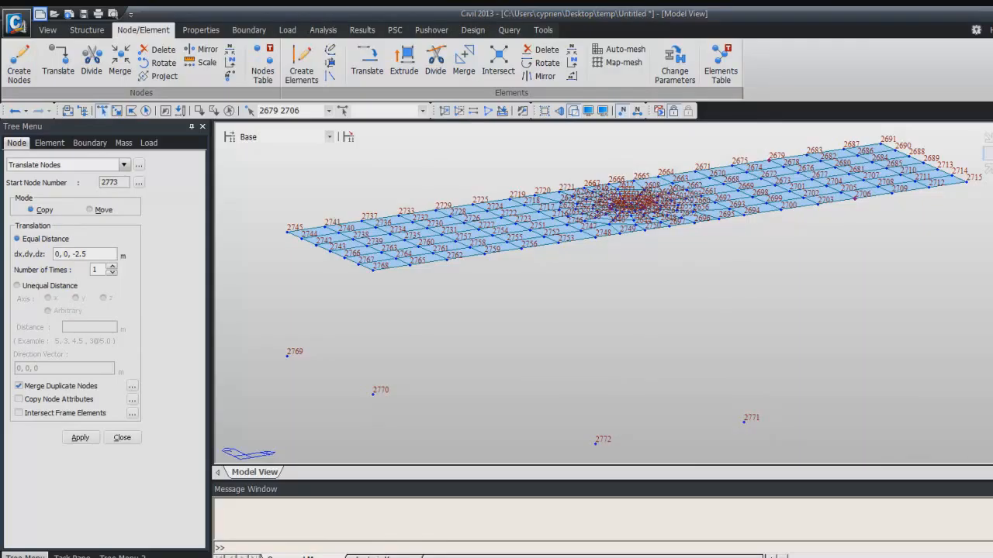
left_click(88, 254)
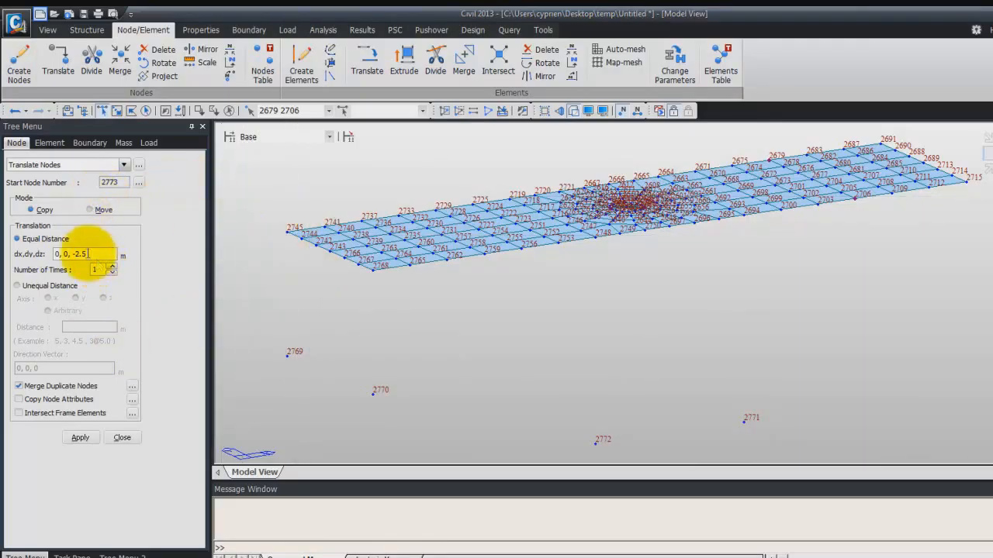
left_click(89, 254)
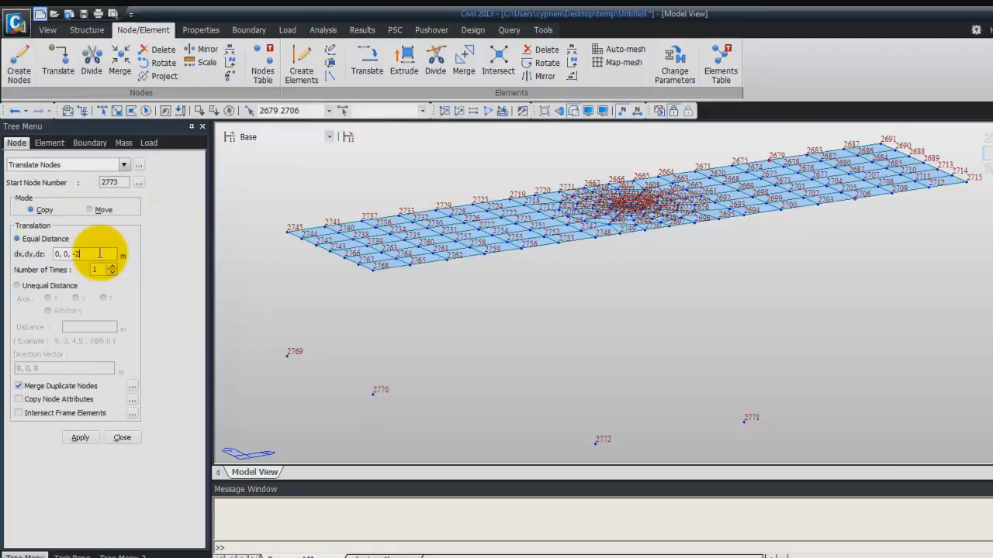
left_click(82, 439)
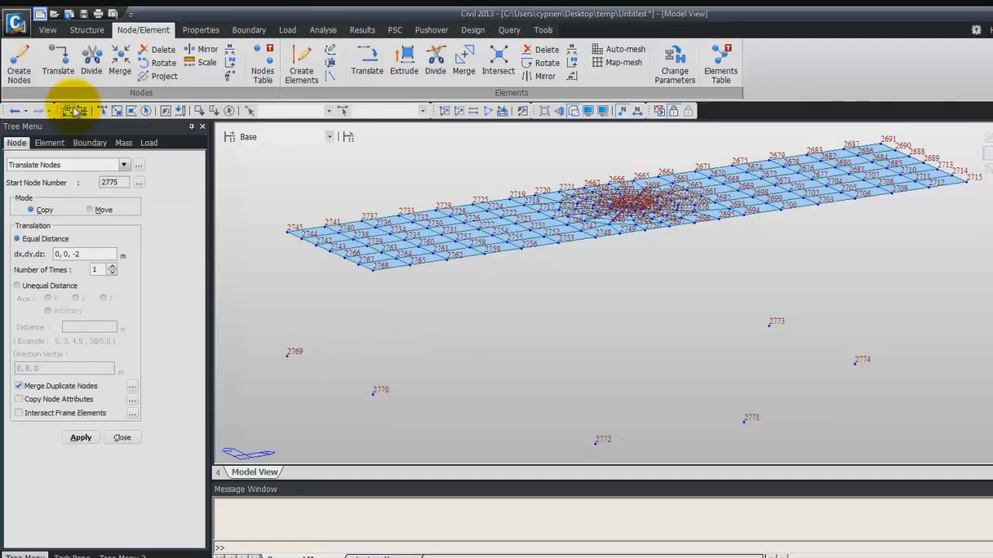
Select the Subgroup2 plate elements and set up Extrude Elements to turn planar elements into solid elements of Grade C3000.
left_click(74, 111)
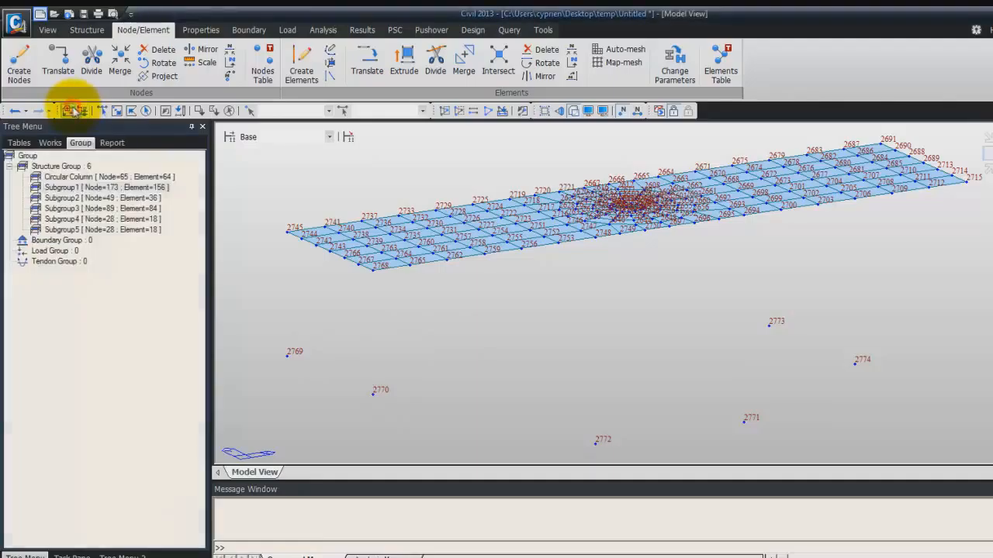
double_click(89, 200)
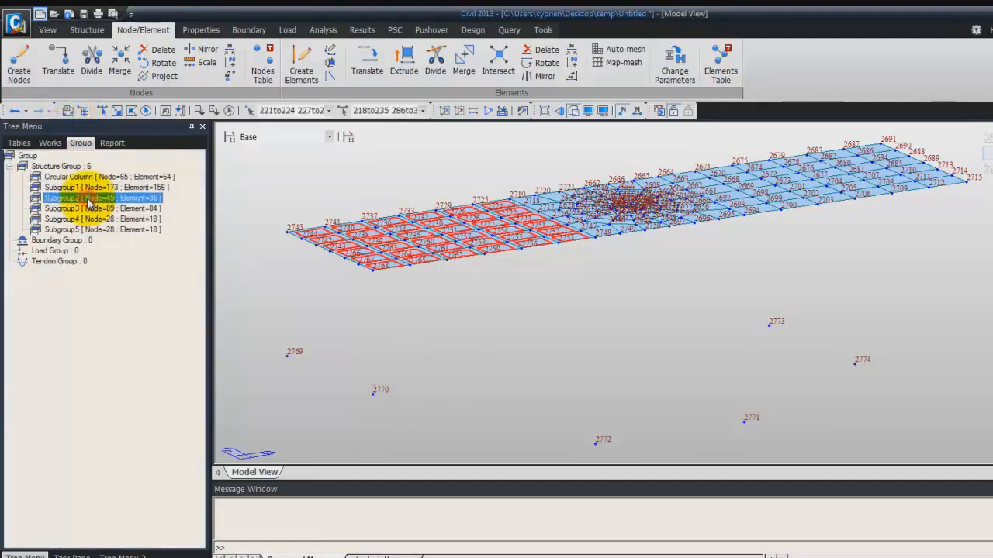
left_click(393, 62)
left_click(131, 243)
left_click(98, 273)
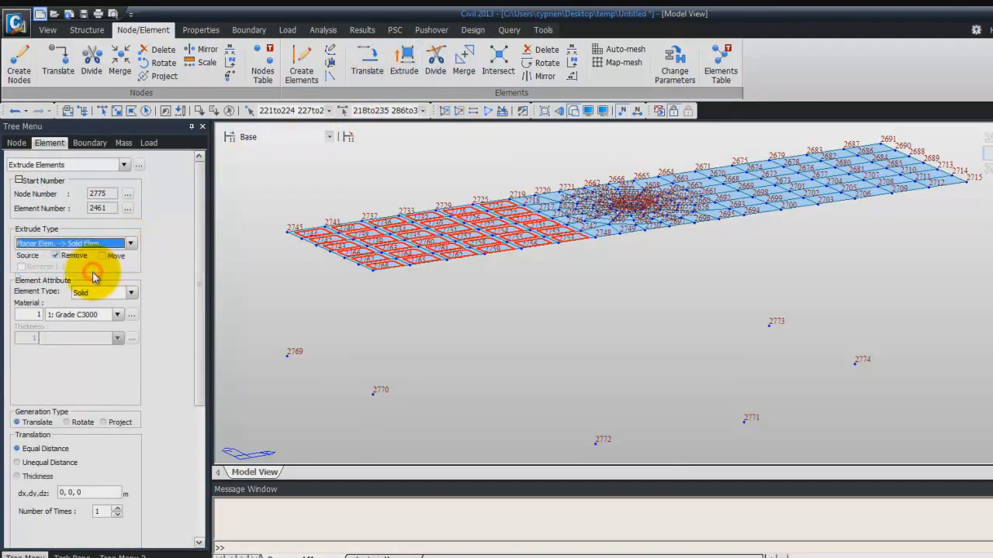
scroll(199, 288, "down", 3)
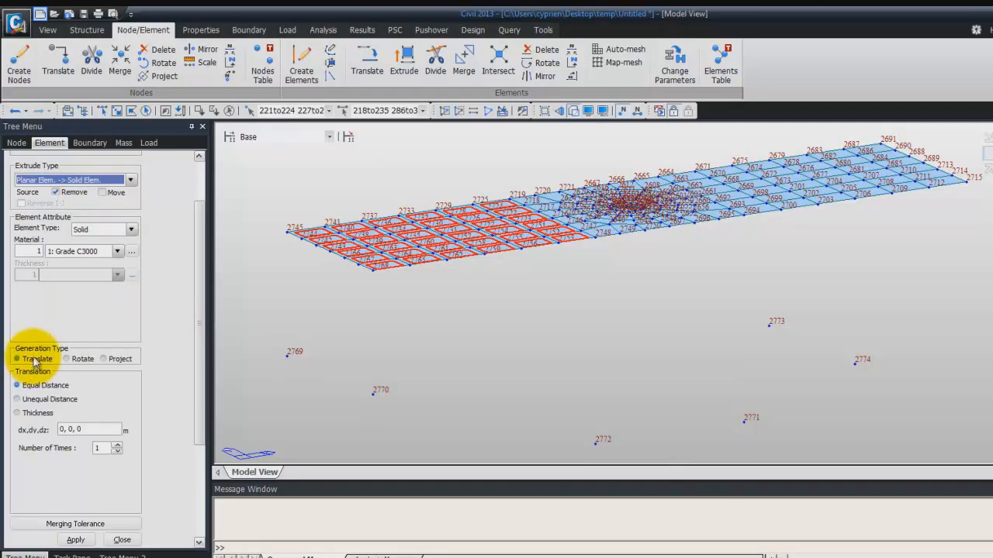
Set the Subgroup2 extrusion to project on a plane defined by nodes 2769, 2770 and 2772.
left_click(104, 359)
scroll(206, 335, "down", 5)
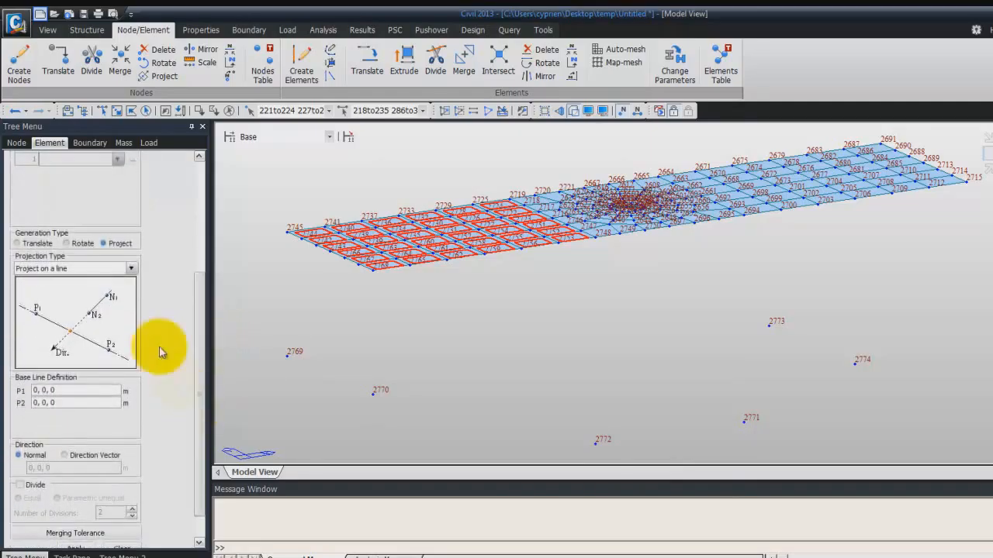
left_click(131, 268)
left_click(121, 291)
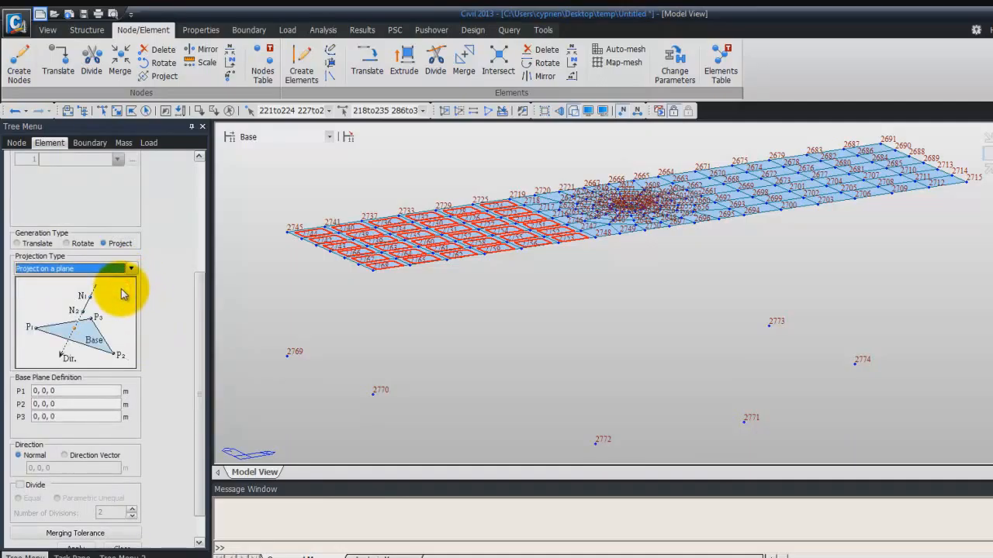
left_click(64, 392)
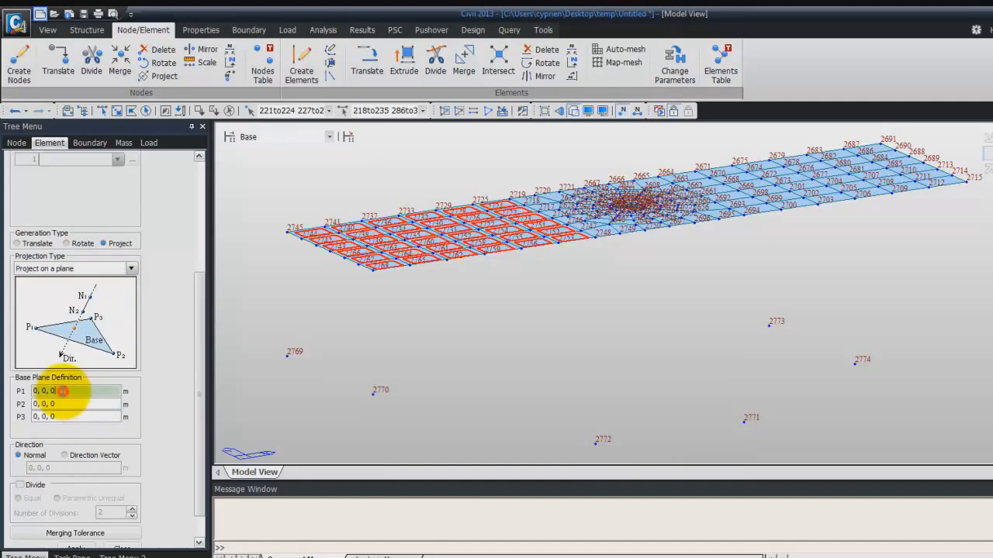
left_click(287, 354)
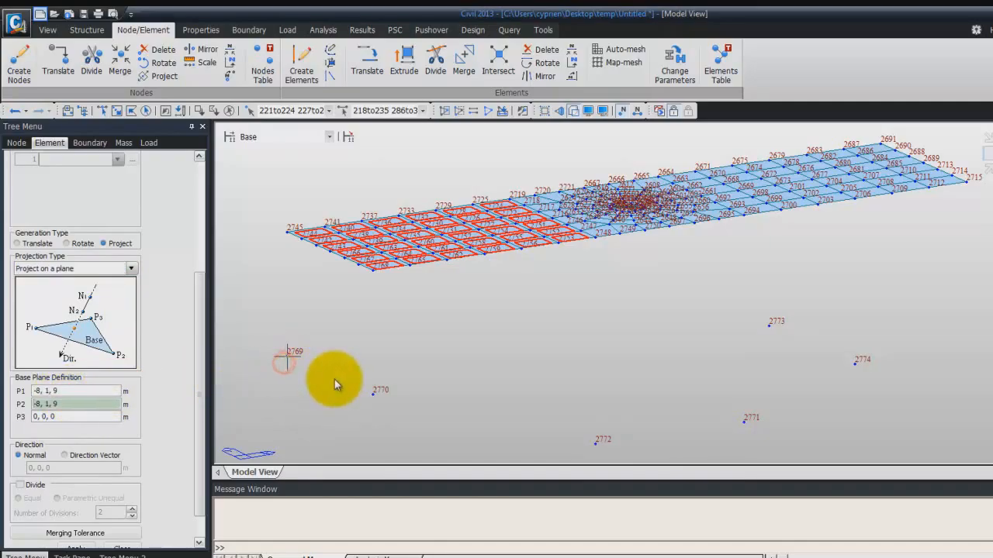
left_click(372, 393)
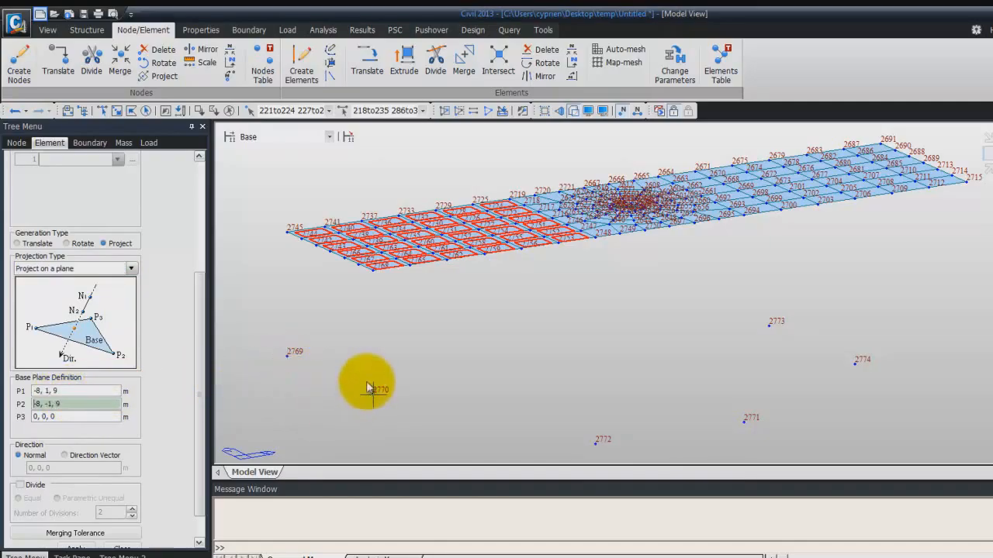
left_click(601, 445)
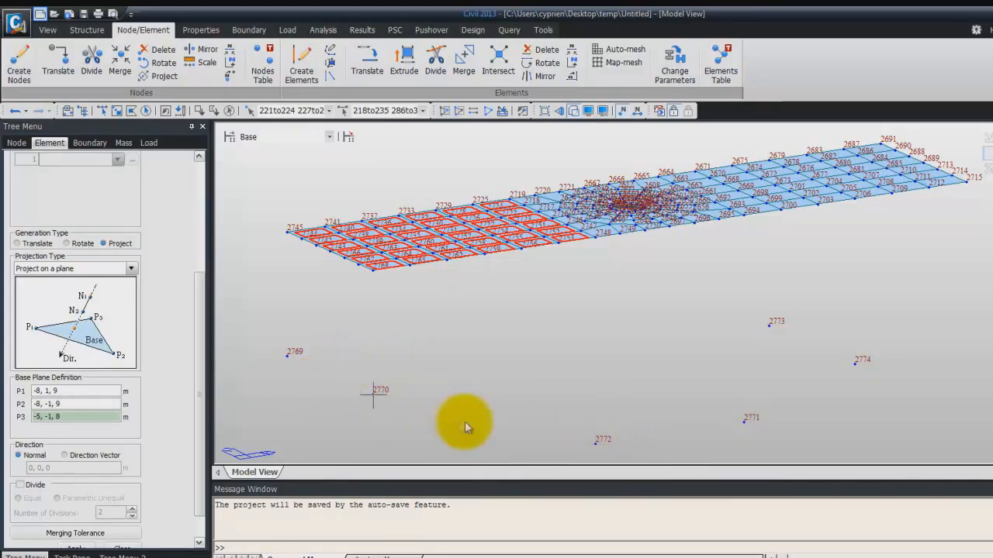
Extrude Subgroup2 to the plane along direction vector 0, 0, -1, divided equally into 5.
scroll(200, 398, "down", 2)
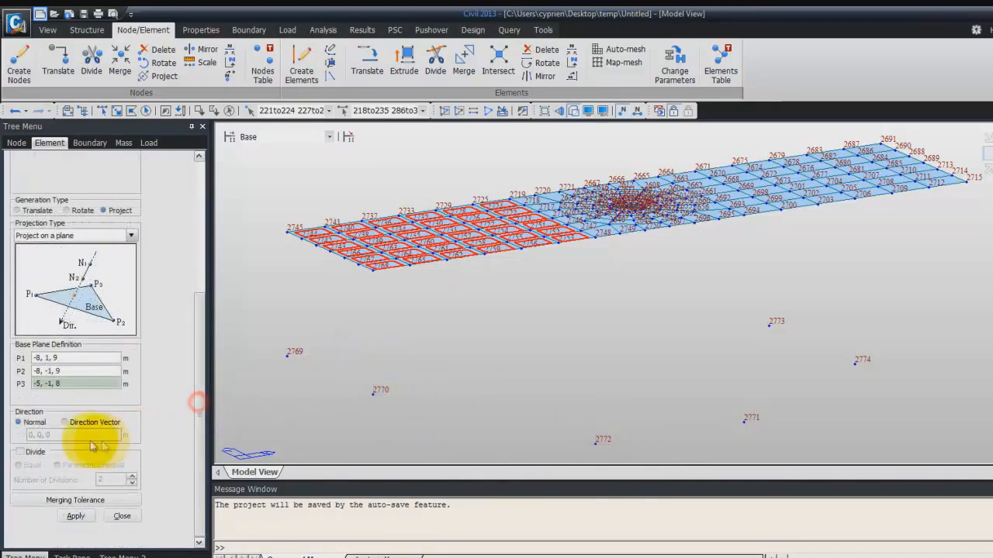
left_click(67, 423)
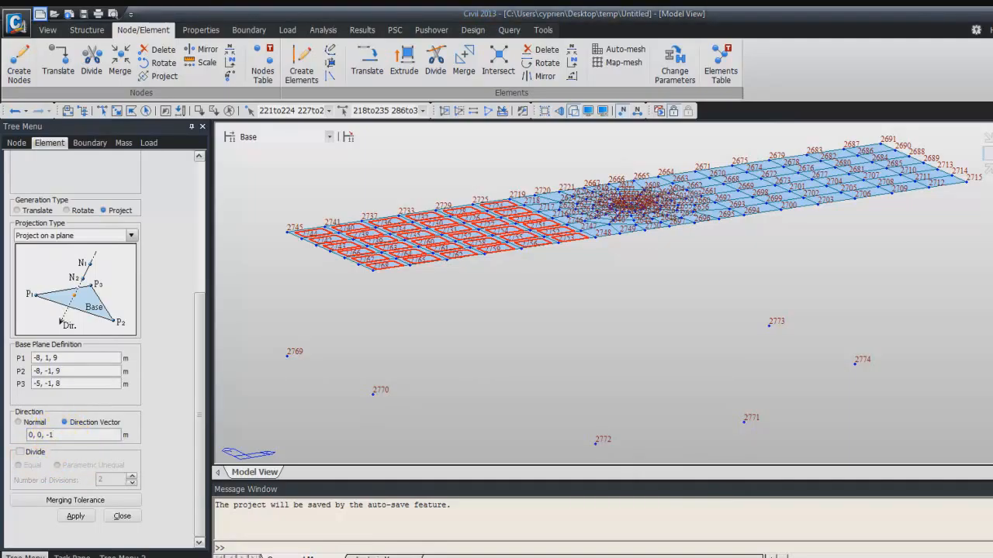
left_click(21, 452)
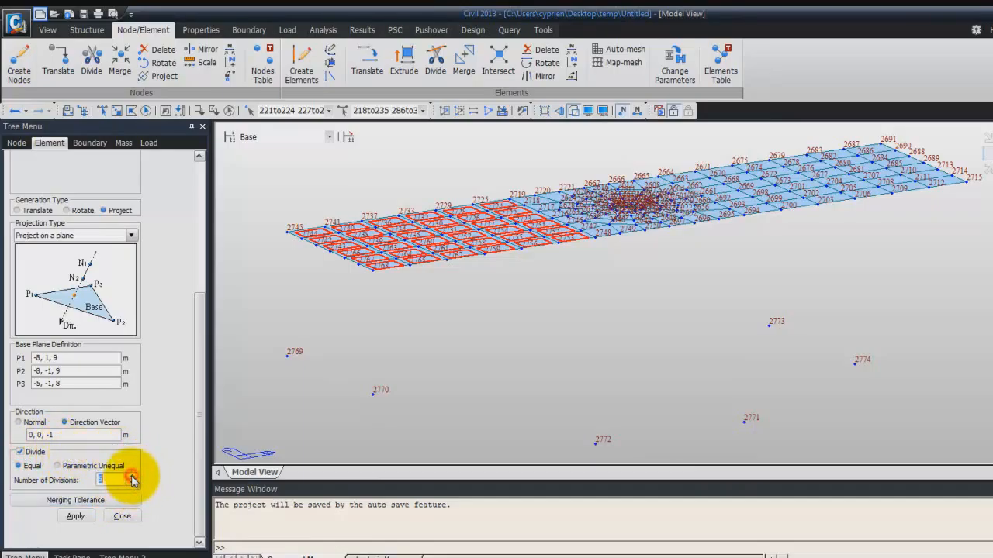
type("5")
left_click(76, 516)
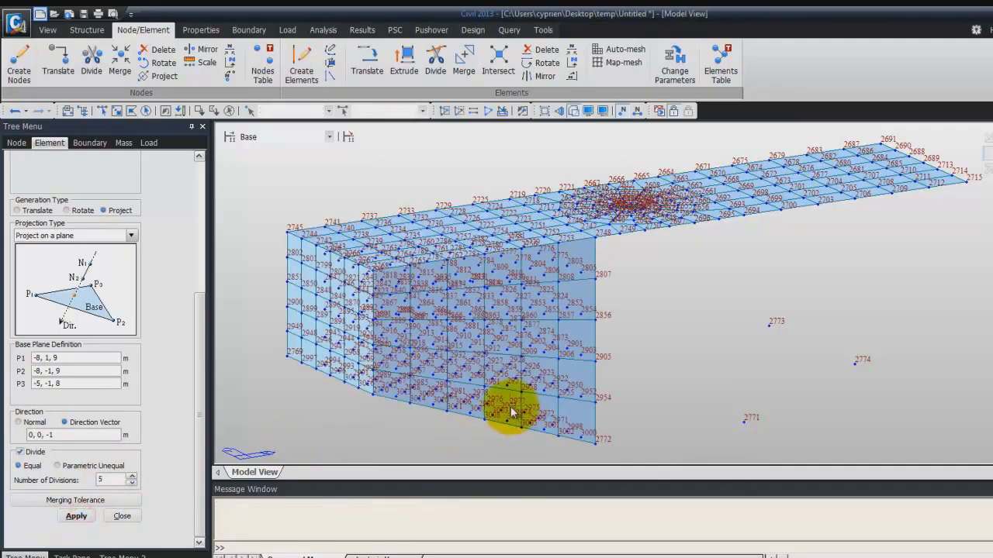
mouse_move(510, 408)
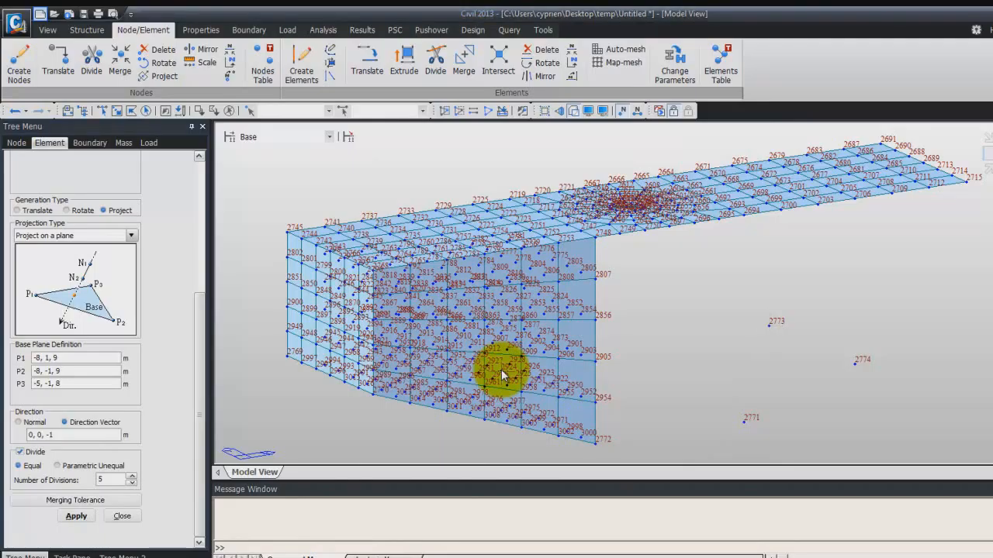
Extrude the Subgroup3 plate elements into solid elements by translating them 0, 0, -0.5 m at equal distance, 5 times.
left_click(69, 110)
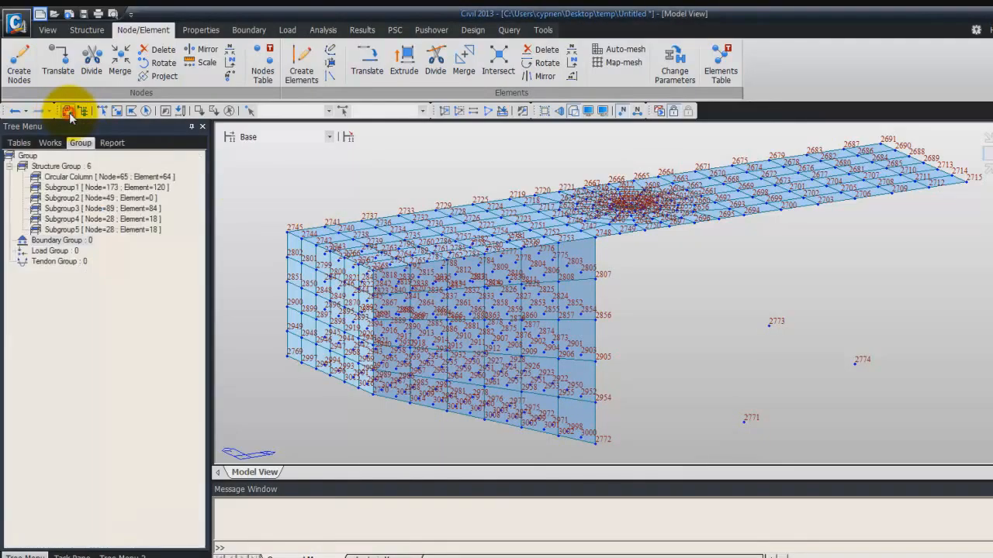
double_click(89, 209)
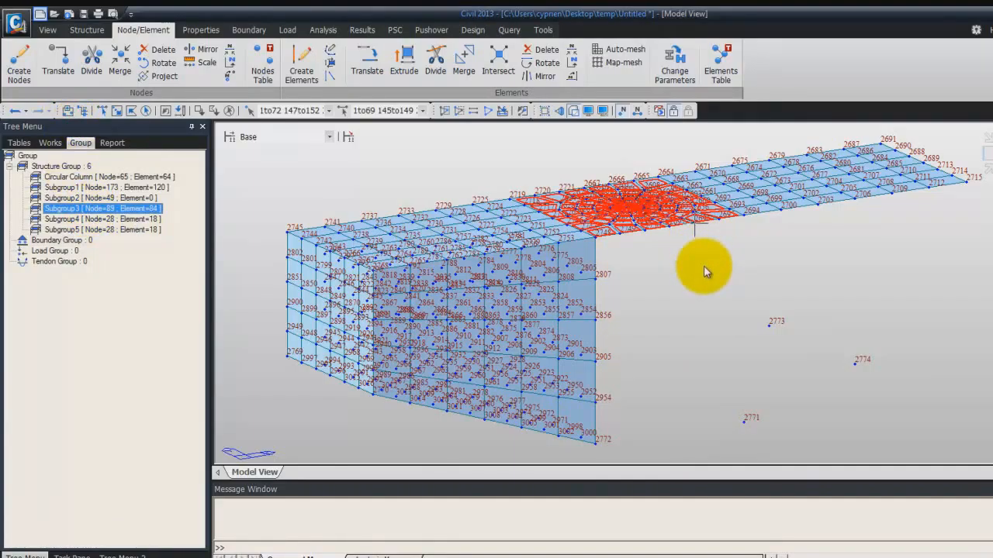
left_click(366, 58)
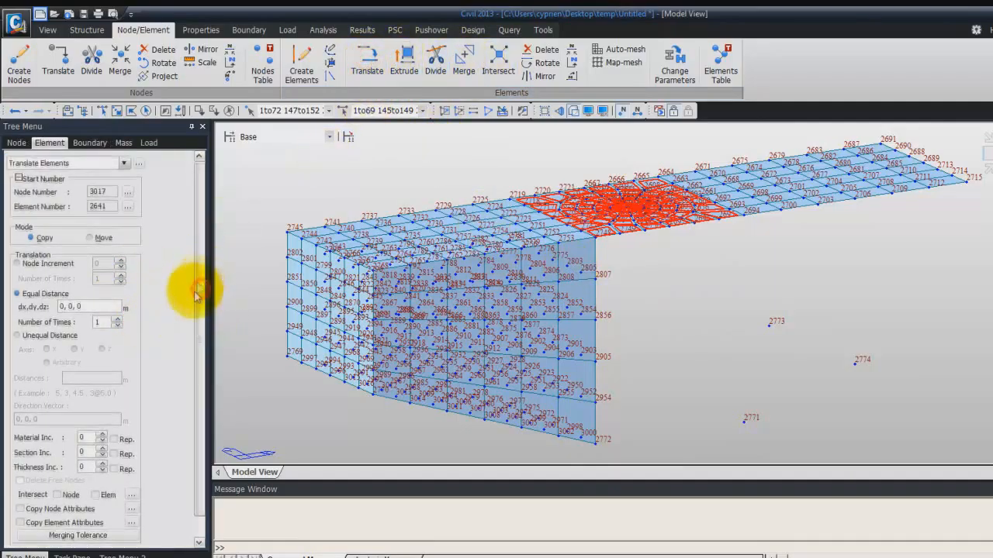
scroll(198, 291, "down", 1)
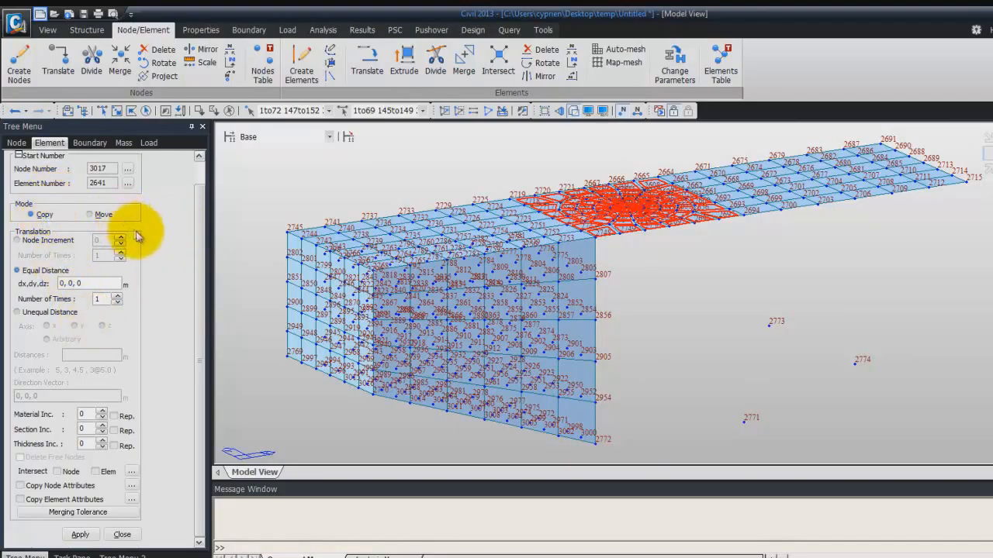
left_click(404, 57)
left_click(131, 218)
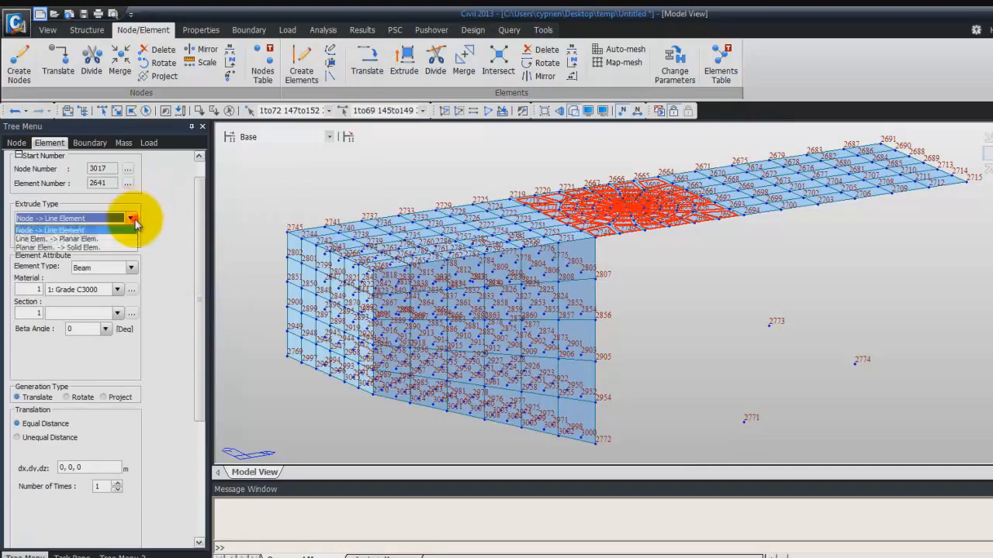
left_click(118, 251)
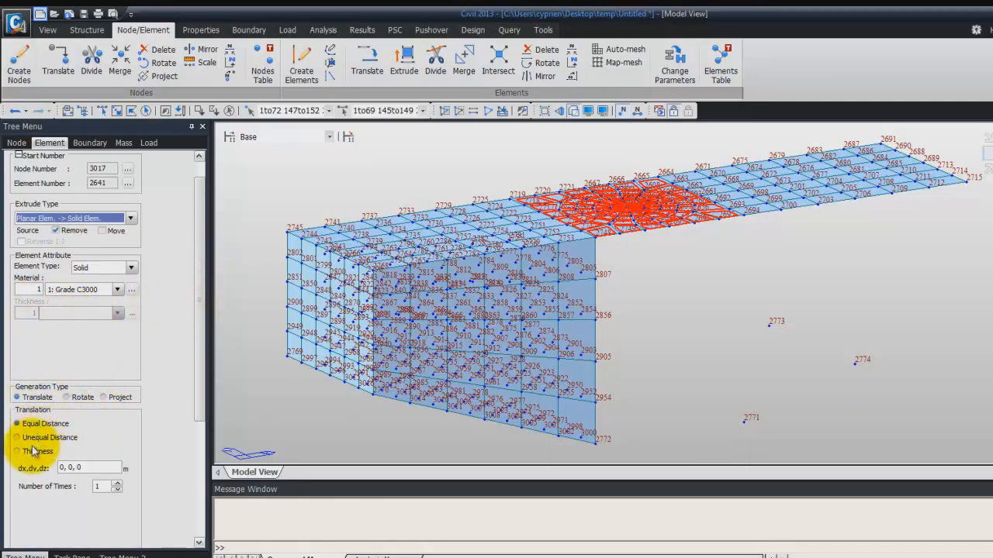
left_click_drag(200, 399, 202, 489)
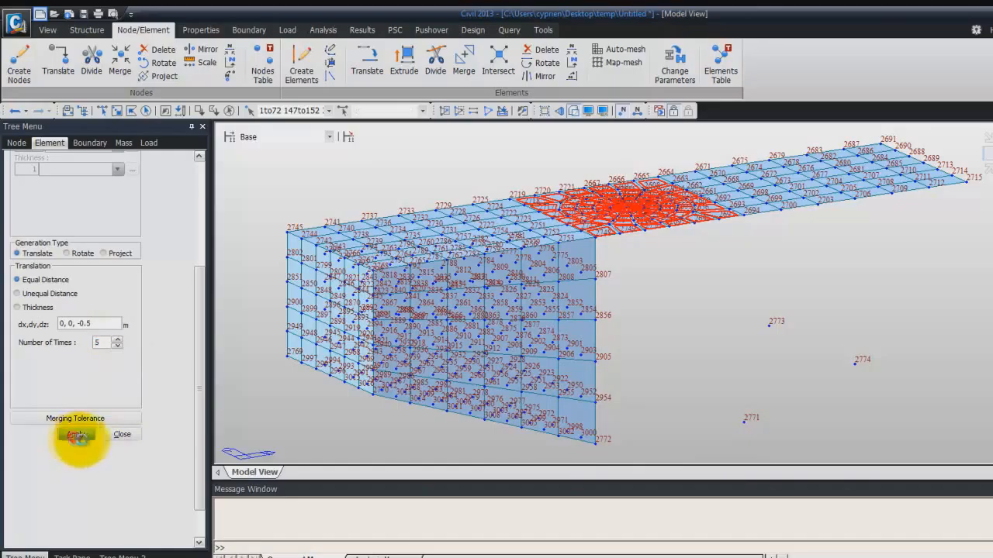
left_click(75, 434)
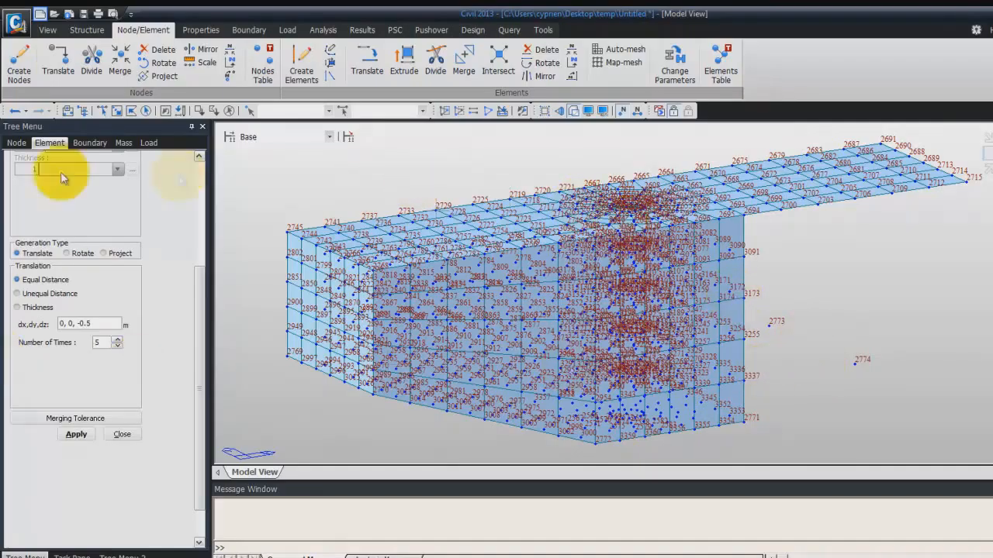
Select the Subgroup4 plate elements and set Extrude Elements to convert planar elements into solid elements.
left_click(67, 110)
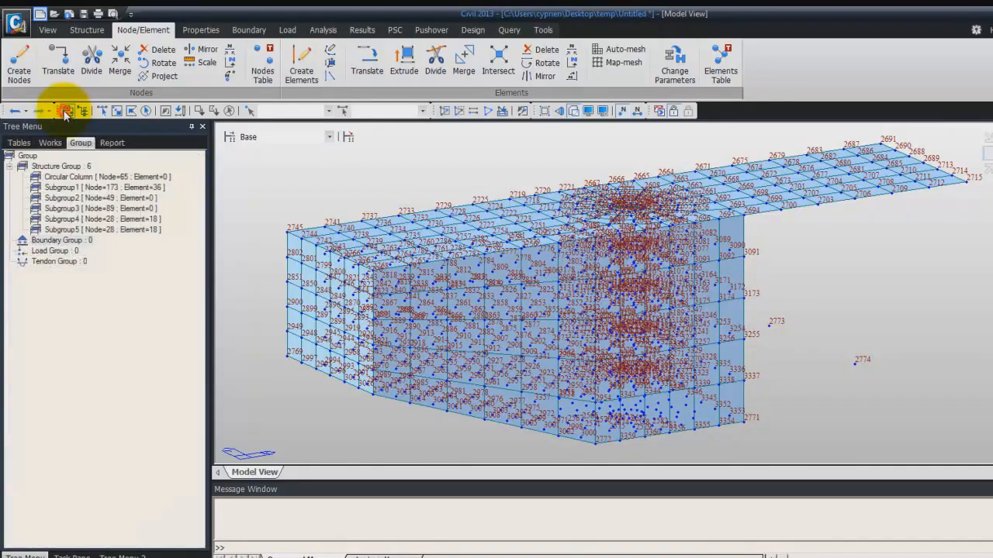
double_click(63, 220)
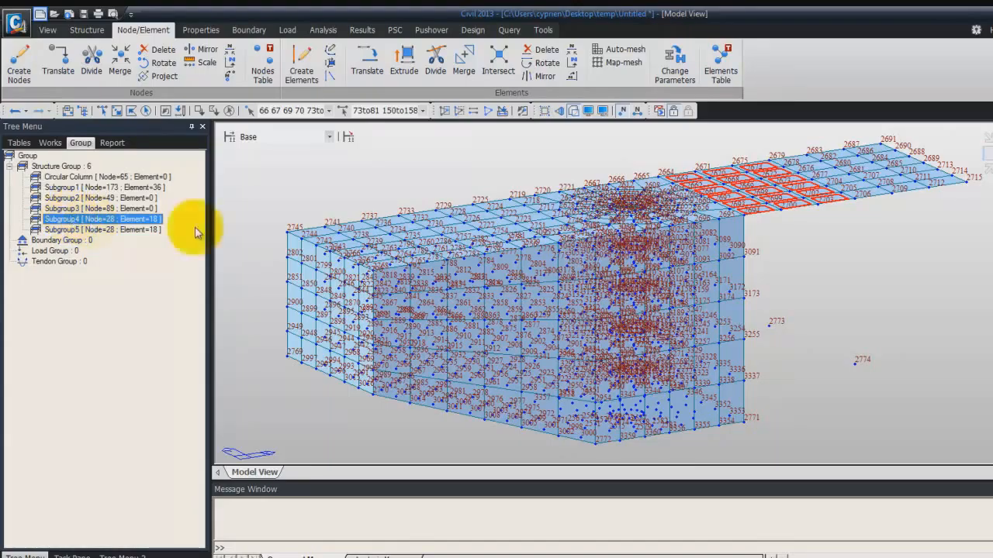
left_click(407, 59)
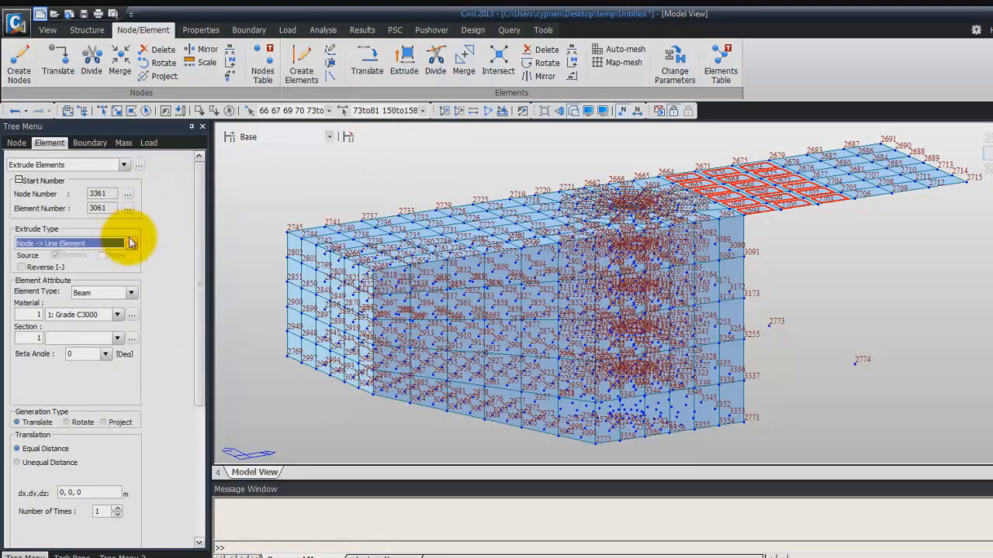
left_click(130, 242)
left_click(58, 264)
left_click(130, 242)
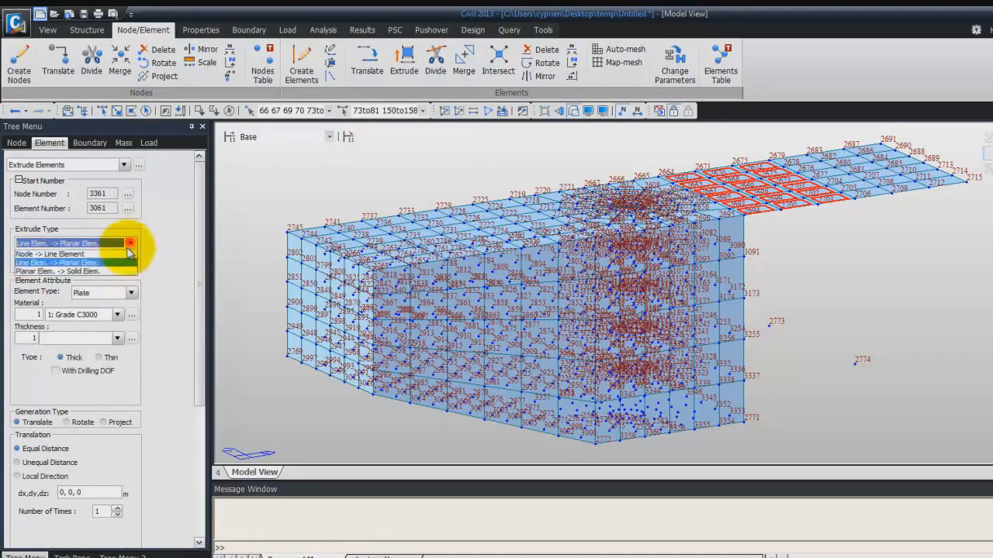
left_click(111, 273)
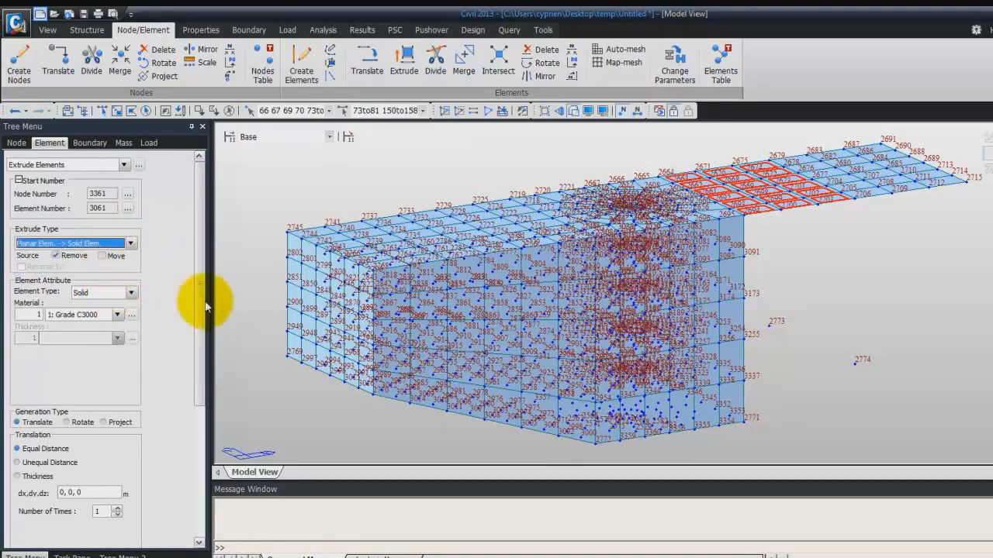
Set the Subgroup4 extrusion to project on a plane defined by nodes 2773, 2774 and 2771.
scroll(192, 349, "down", 3)
scroll(191, 349, "down", 3)
left_click(105, 274)
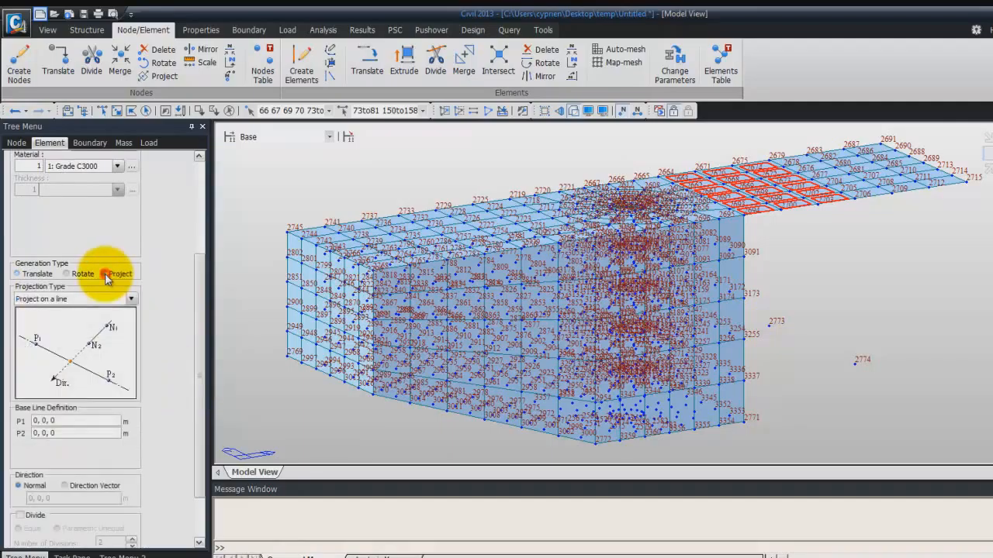
left_click(131, 298)
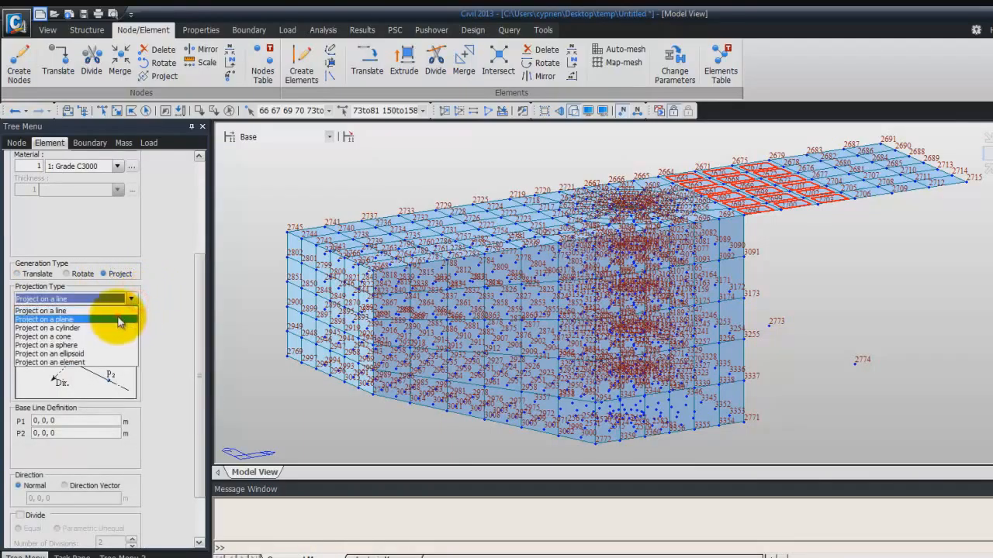
left_click(119, 320)
left_click(77, 421)
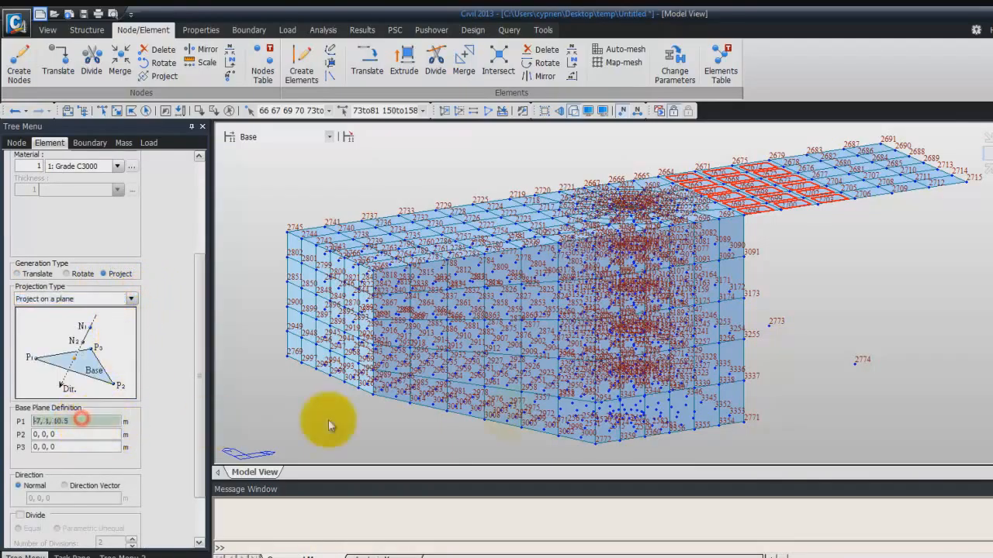
left_click(775, 326)
left_click(854, 363)
left_click(747, 423)
Extrude Subgroup4 to the plane along direction vector 0, 0, -1 with 5 equal divisions.
scroll(197, 380, "down", 1)
scroll(197, 380, "down", 2)
left_click(65, 422)
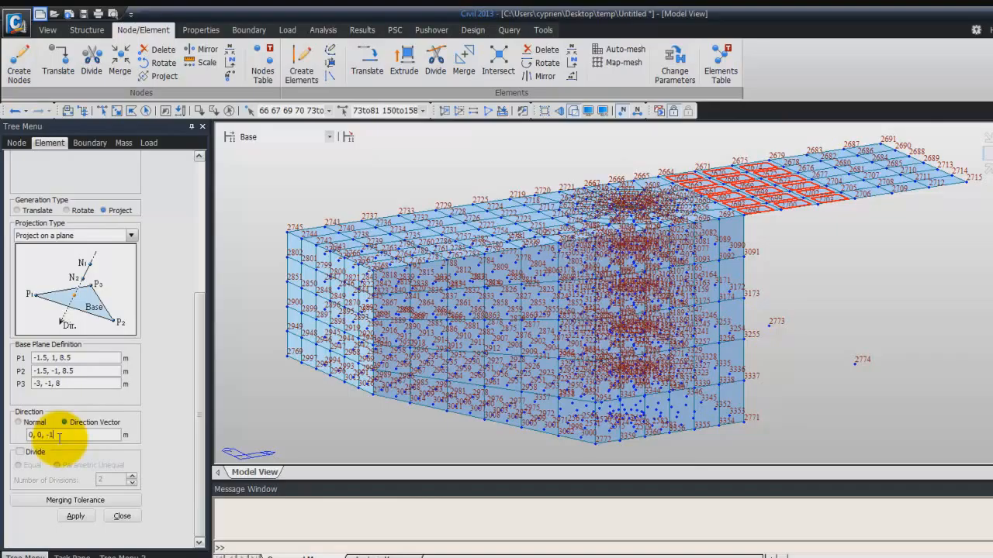
left_click(19, 451)
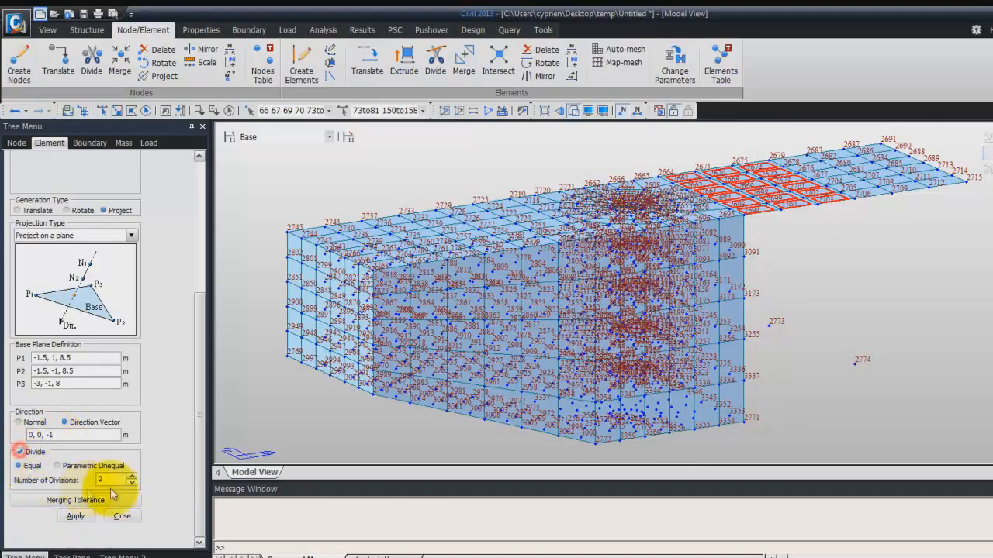
left_click(132, 479)
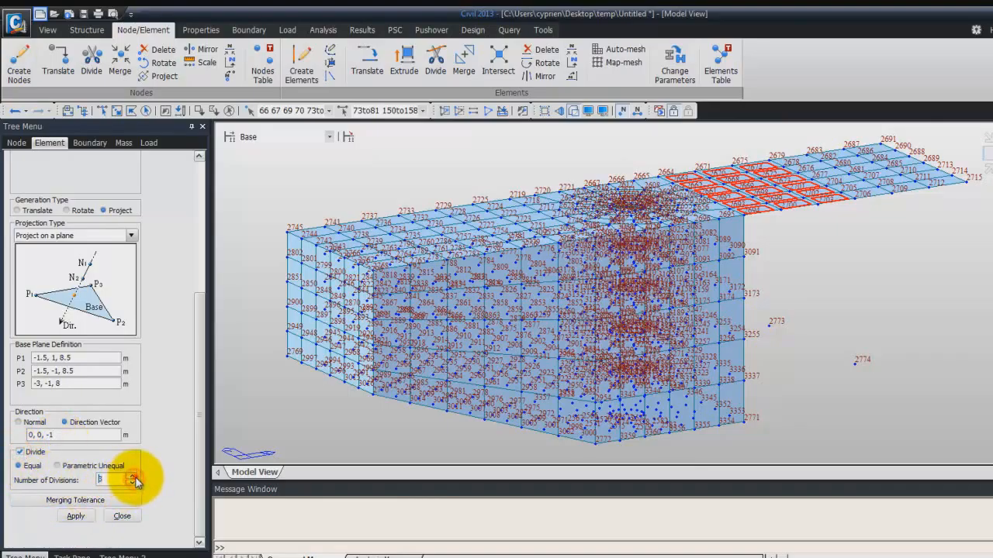
left_click(75, 515)
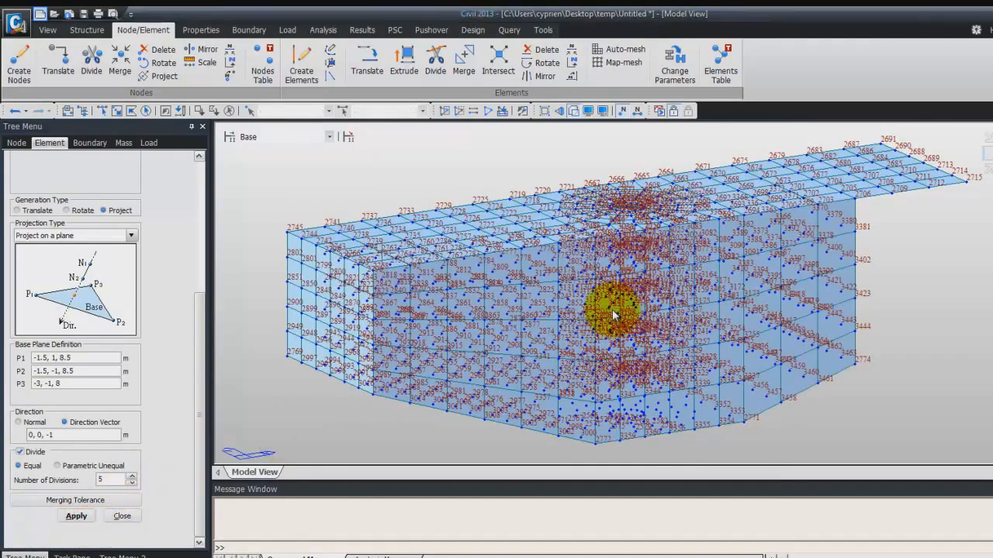
Extrude the Subgroup5 plate elements into solid elements by translating them 0, 0, -0.4 m at equal distance, 5 times.
left_click(68, 110)
double_click(80, 229)
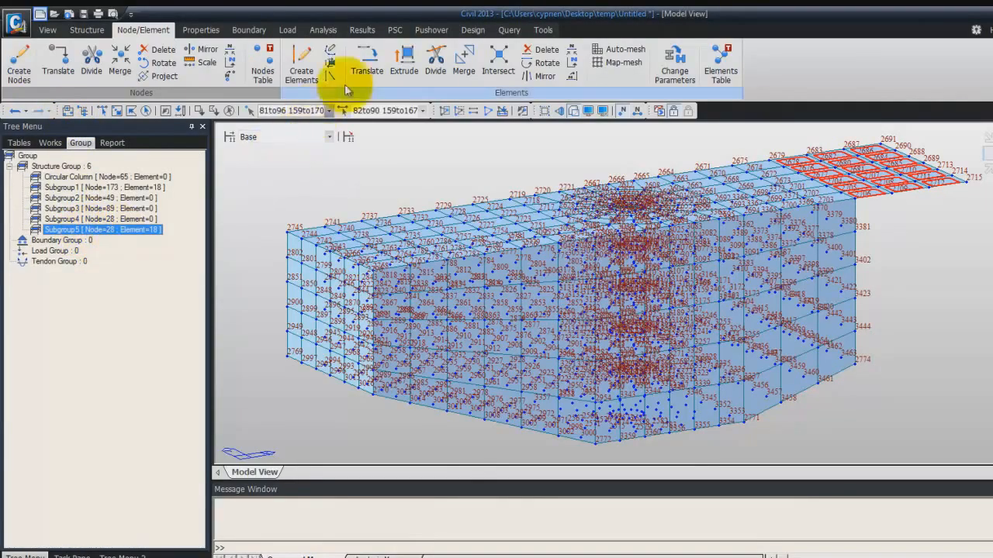
left_click(413, 58)
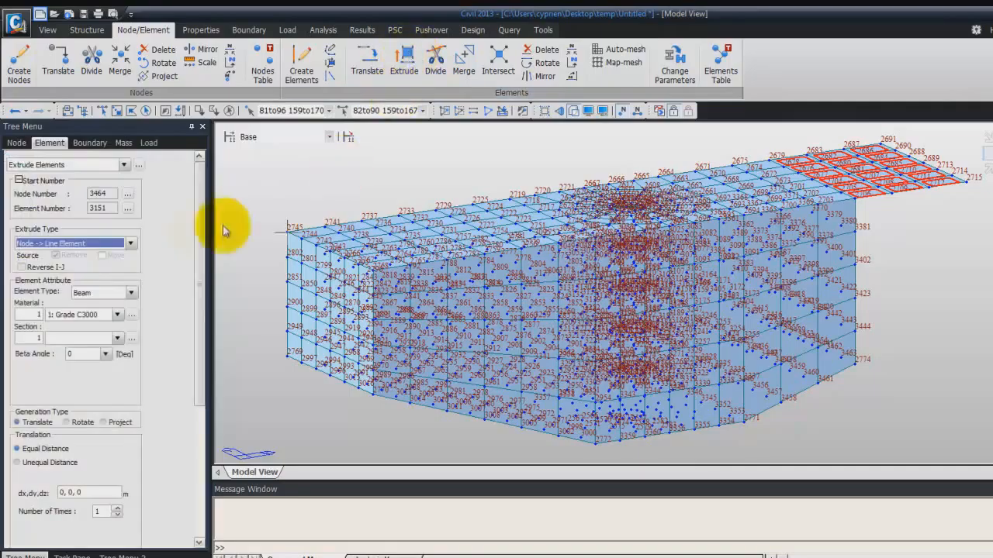
left_click(130, 243)
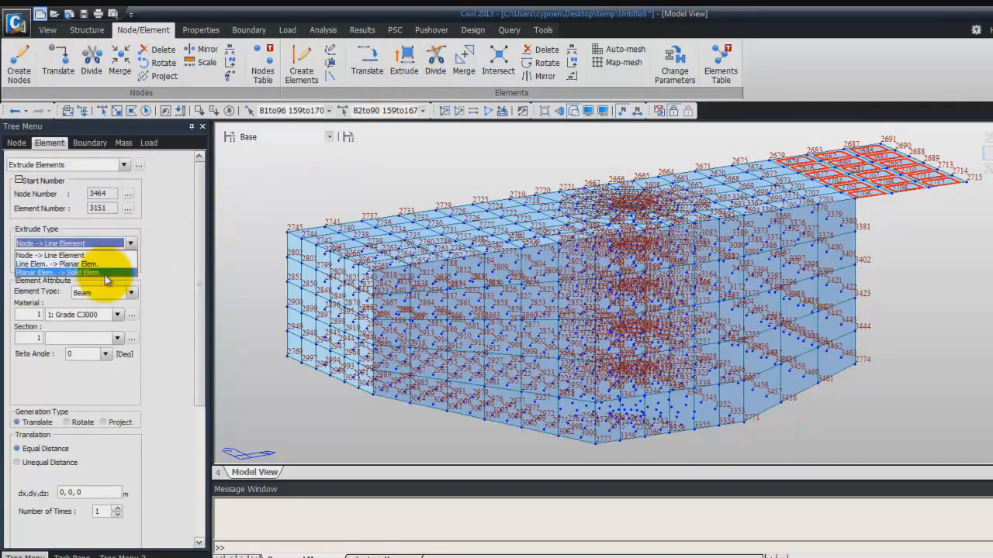
left_click(113, 271)
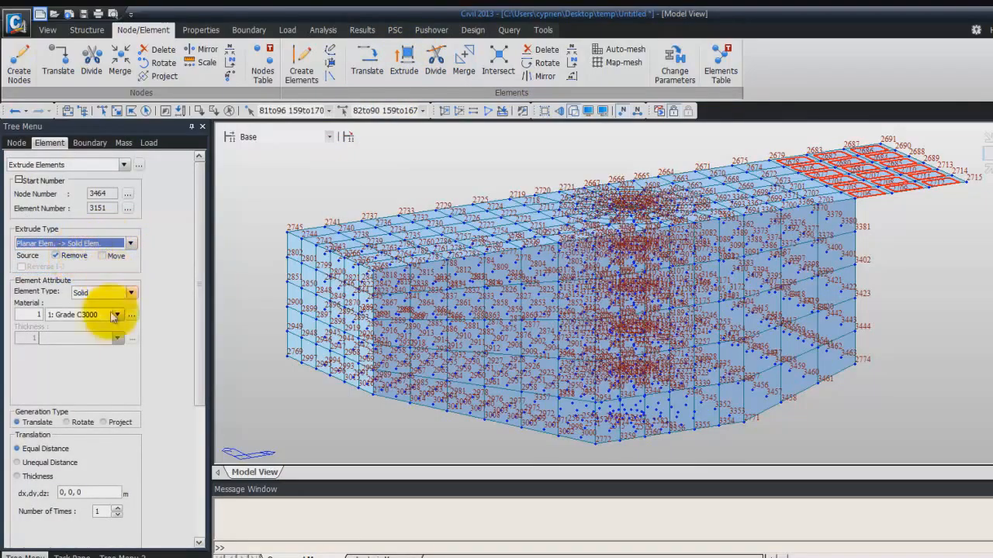
left_click_drag(202, 304, 194, 423)
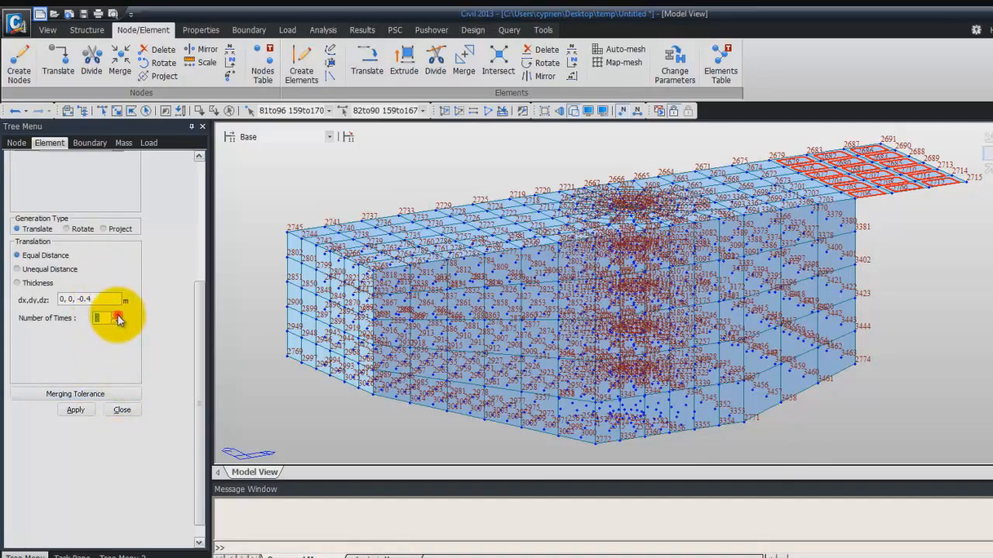
left_click(75, 410)
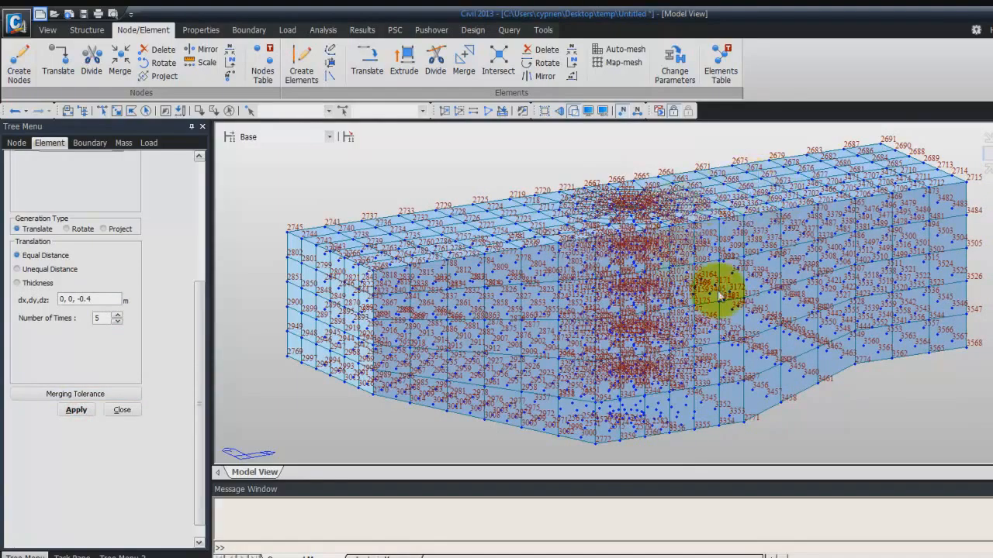
Turn off the node number labels and activate all parts of the model.
middle_click_drag(859, 390, 862, 387)
scroll(747, 350, "down", 3)
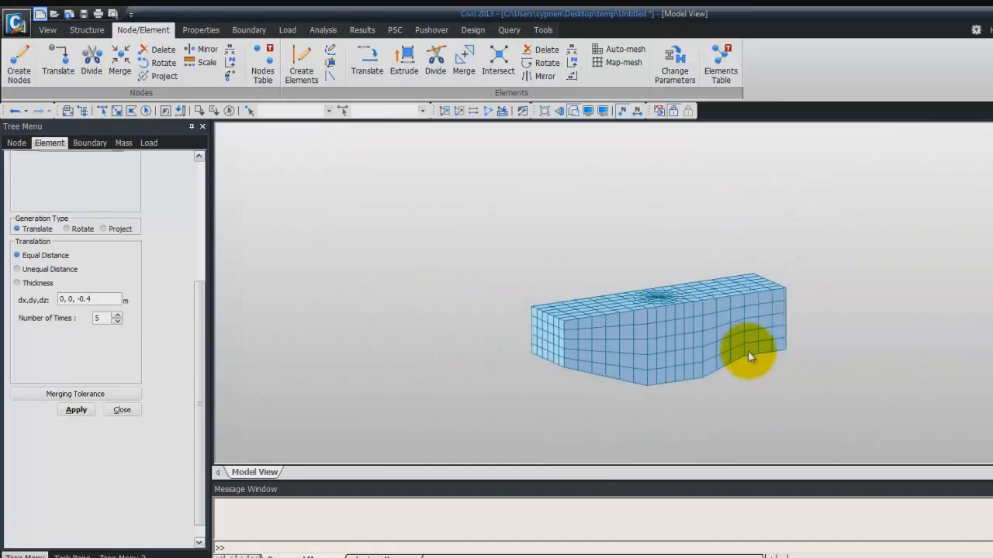
scroll(749, 363, "up", 3)
scroll(748, 353, "down", 3)
scroll(749, 353, "up", 2)
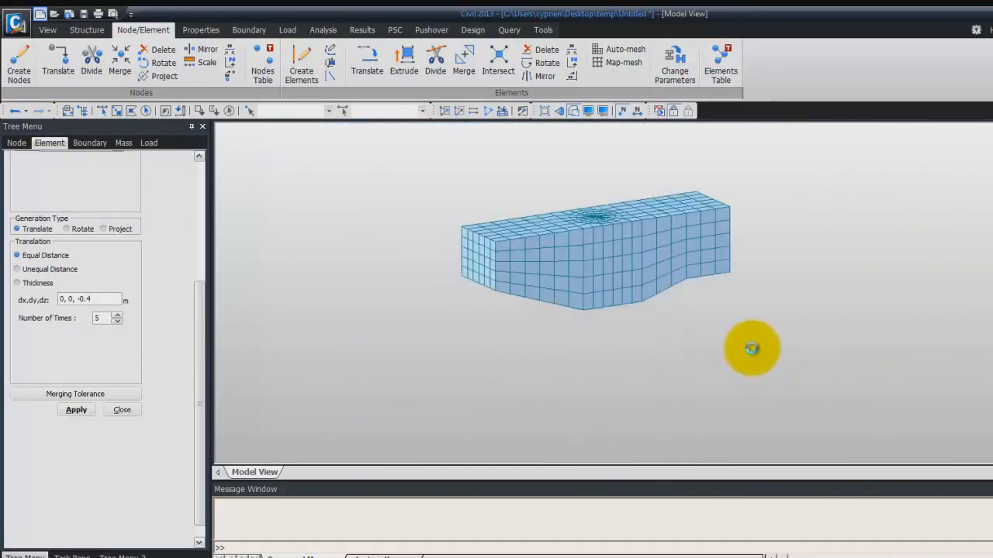
left_click(622, 110)
scroll(632, 224, "down", 5)
middle_click_drag(638, 200, 635, 257)
scroll(636, 257, "up", 4)
scroll(638, 273, "down", 1)
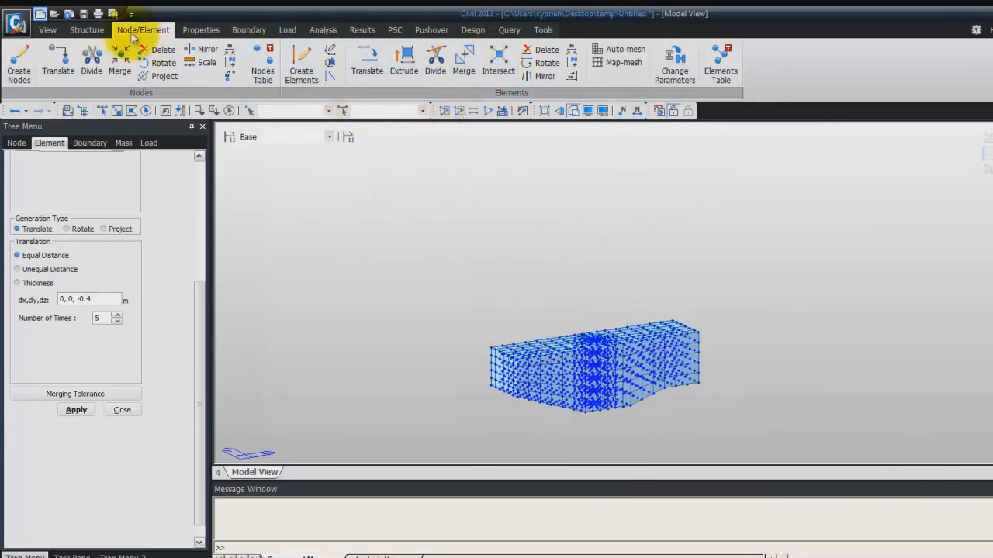
left_click(48, 30)
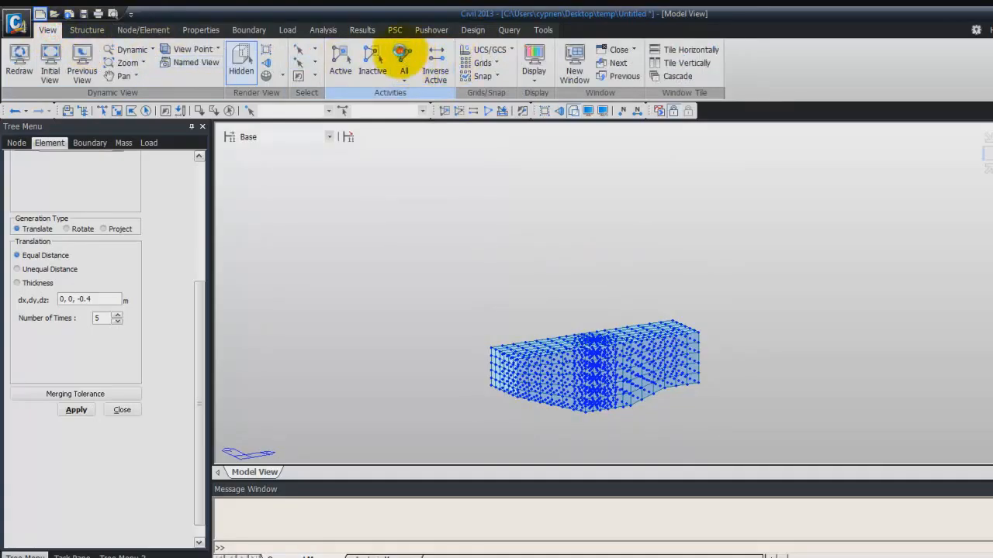
left_click(404, 56)
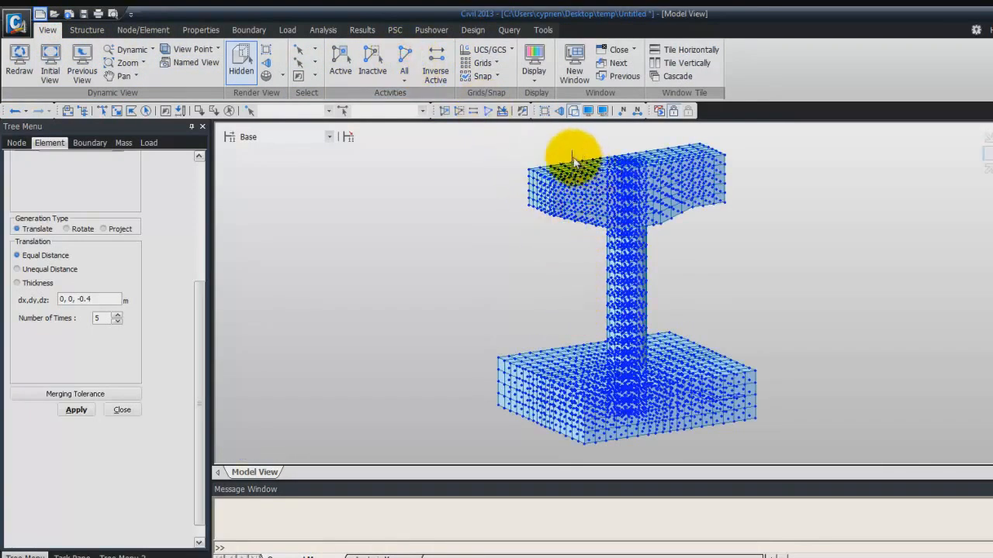
Turn off the display of node points in the model view.
left_click(587, 111)
left_click(431, 223)
left_click(465, 457)
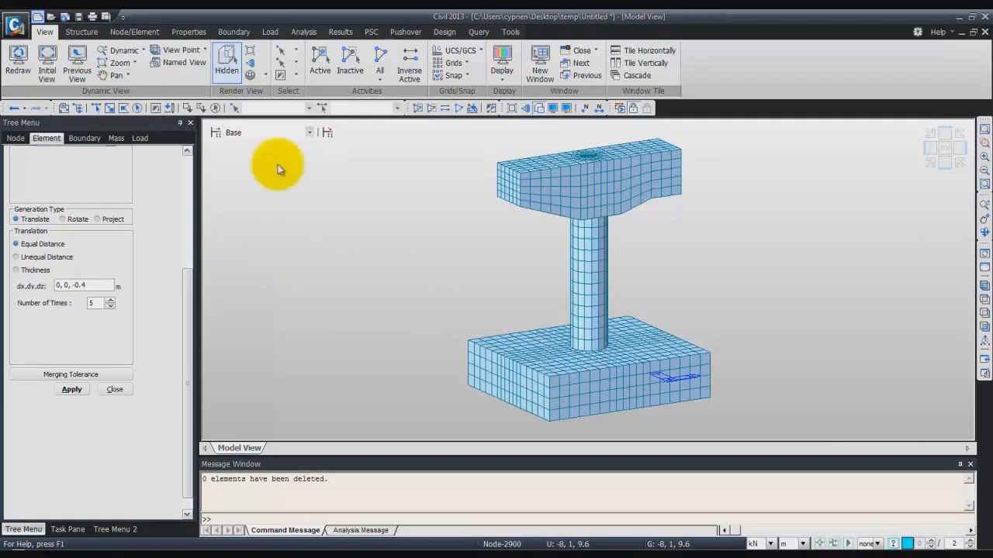
Select all remaining elements of type PLATE by identity and delete them.
left_click(323, 107)
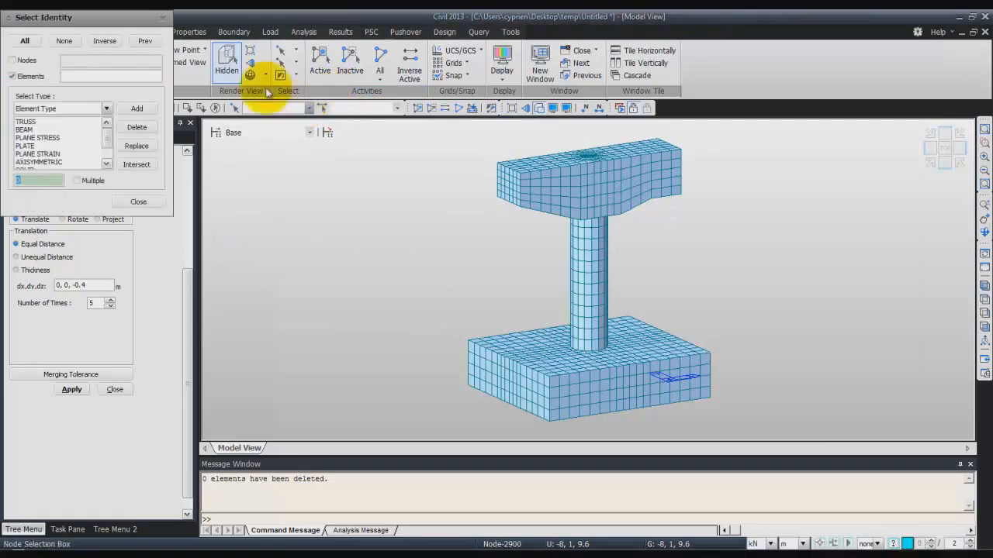
left_click_drag(127, 15, 271, 101)
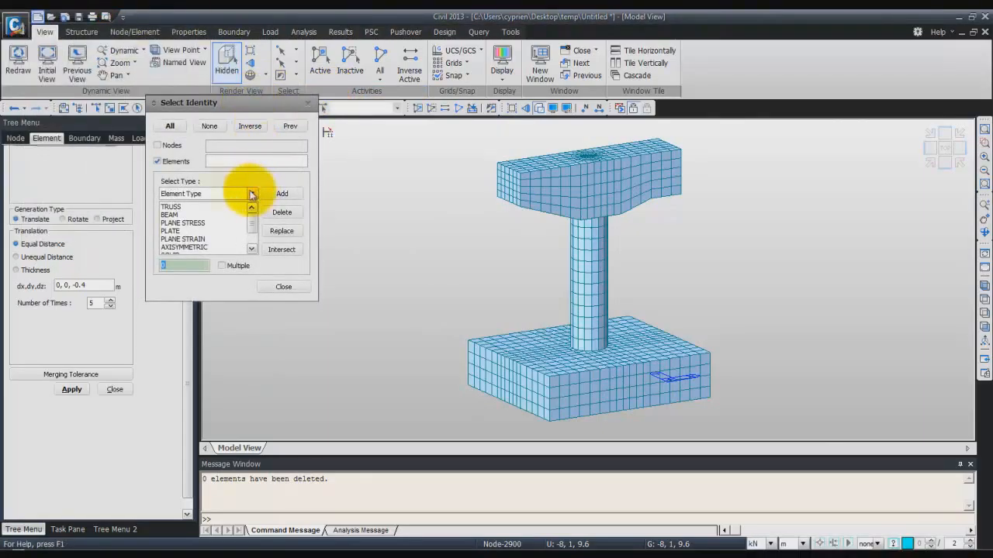
left_click(181, 231)
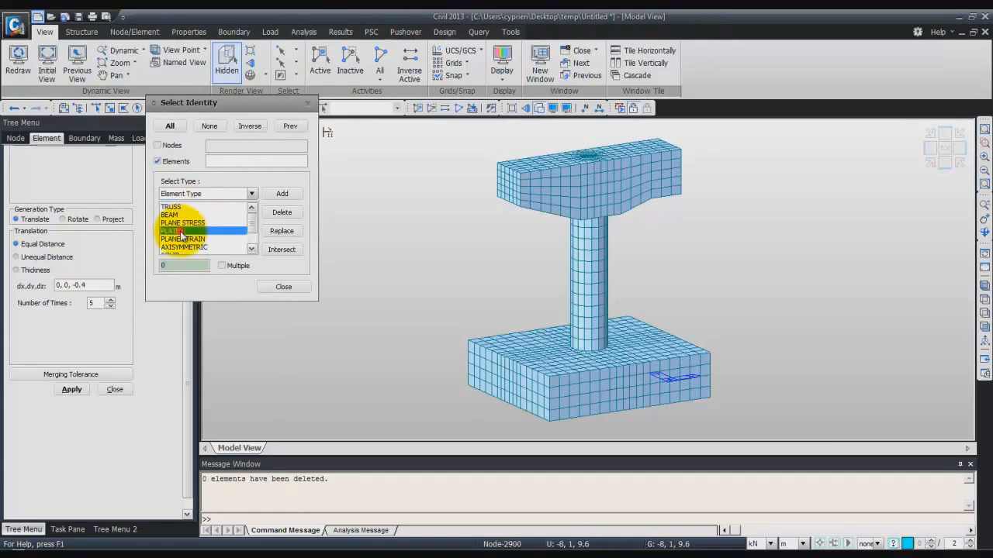
left_click(281, 193)
left_click(285, 289)
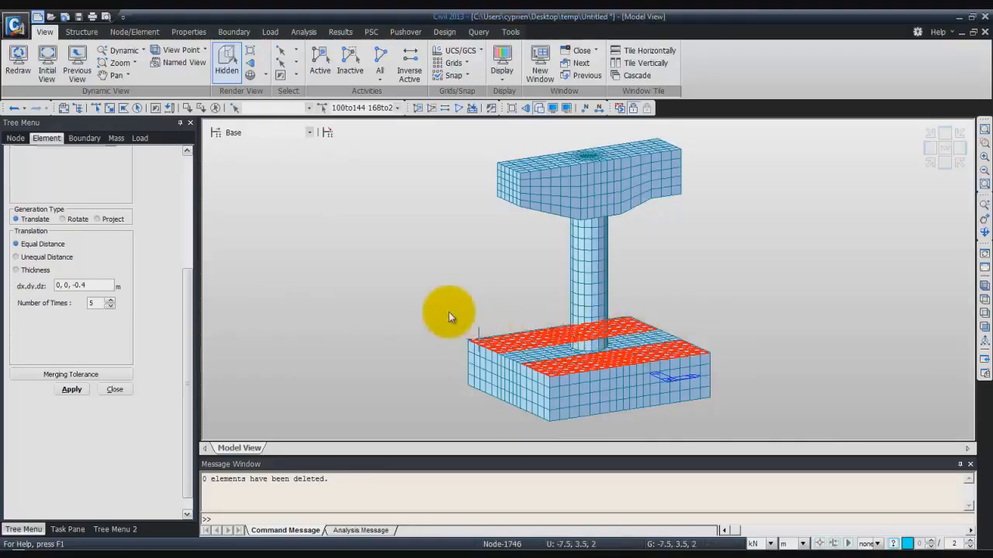
key("Delete")
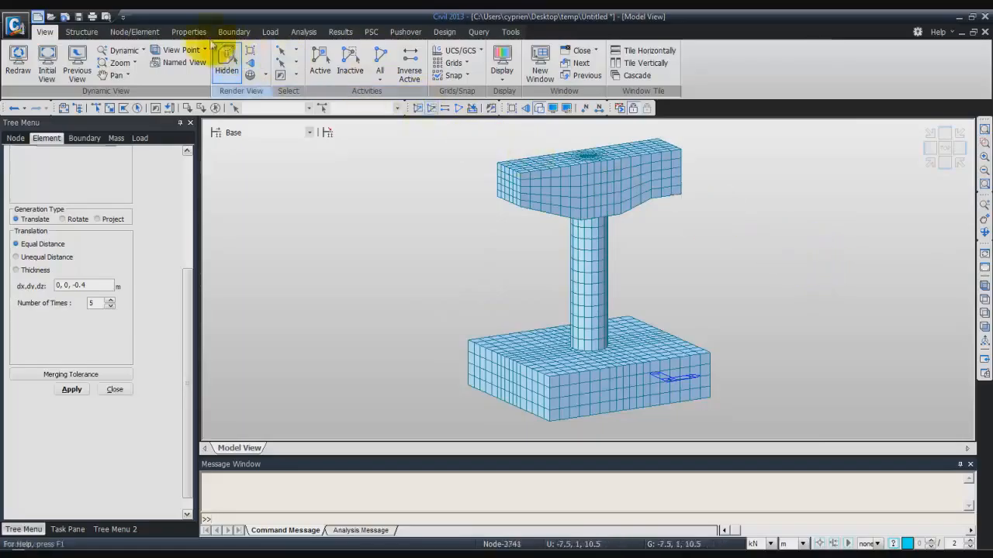
Mirror the whole model as a copy about the y-z plane at x = 0 m.
left_click(137, 32)
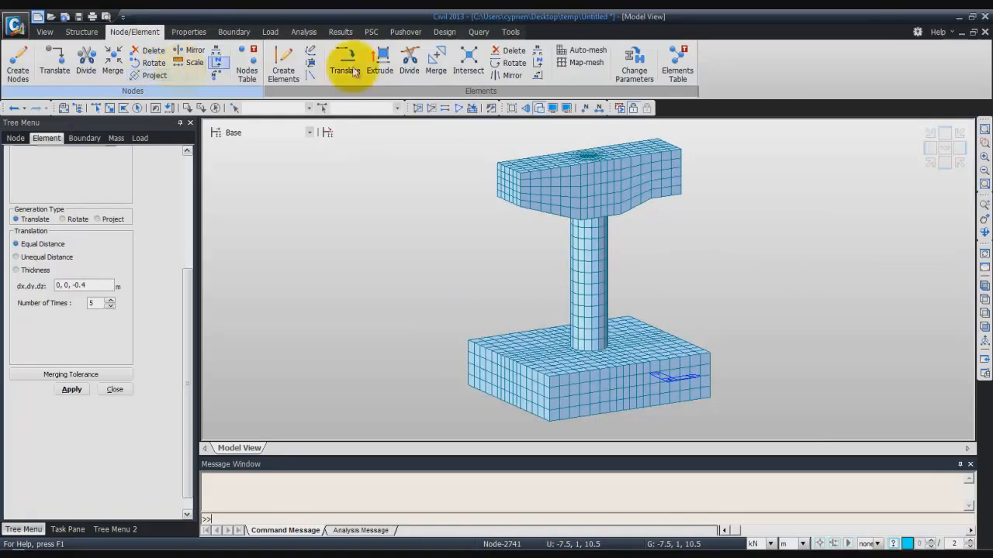
left_click(513, 76)
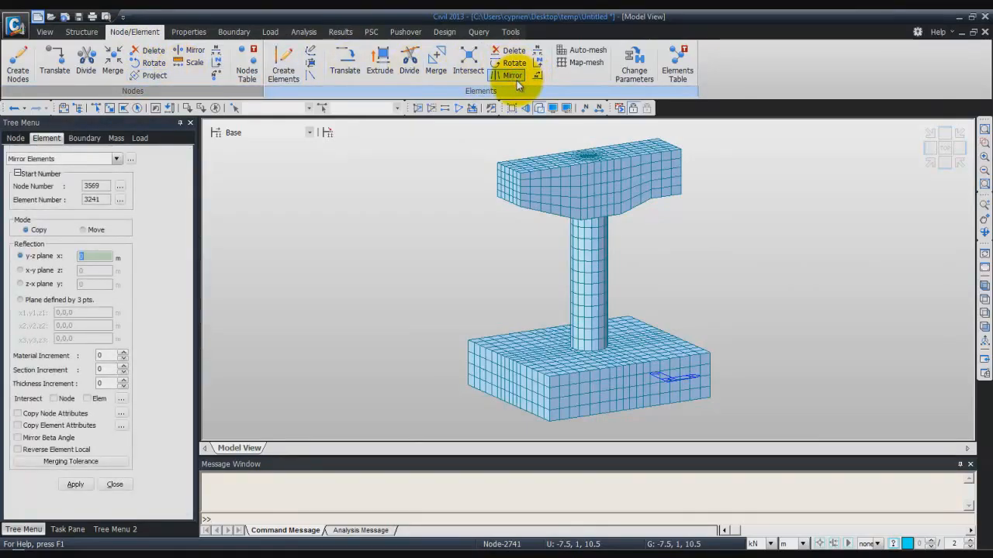
type("-7.5")
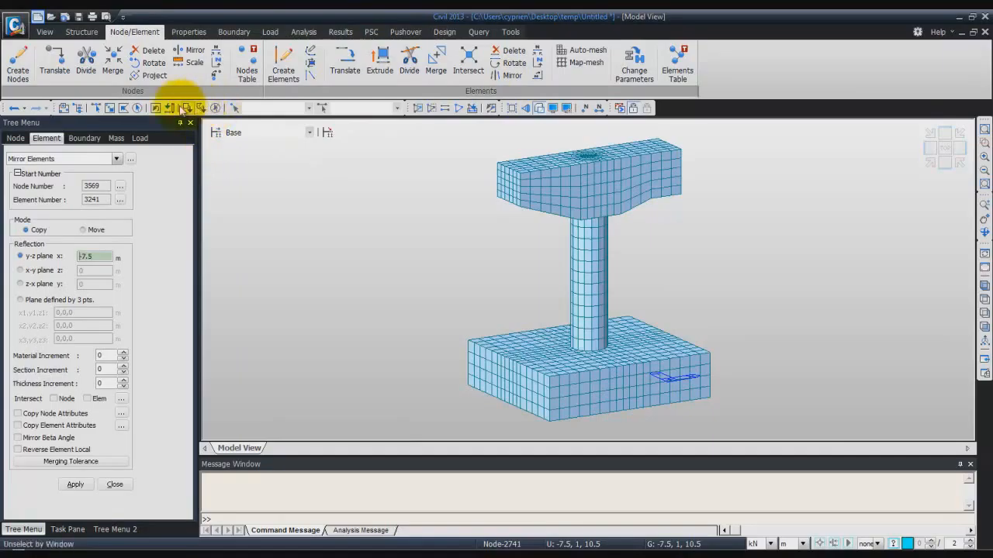
left_click(137, 108)
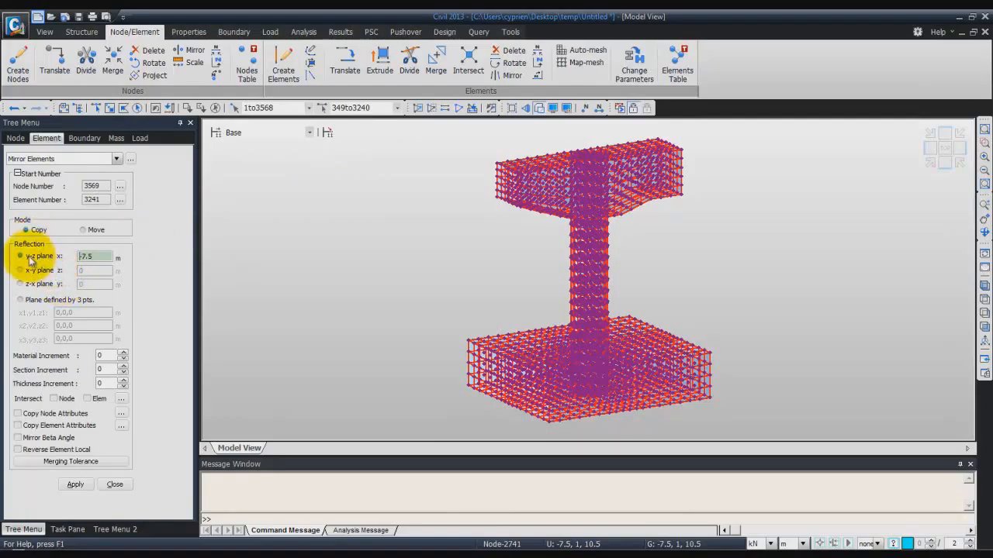
double_click(102, 257)
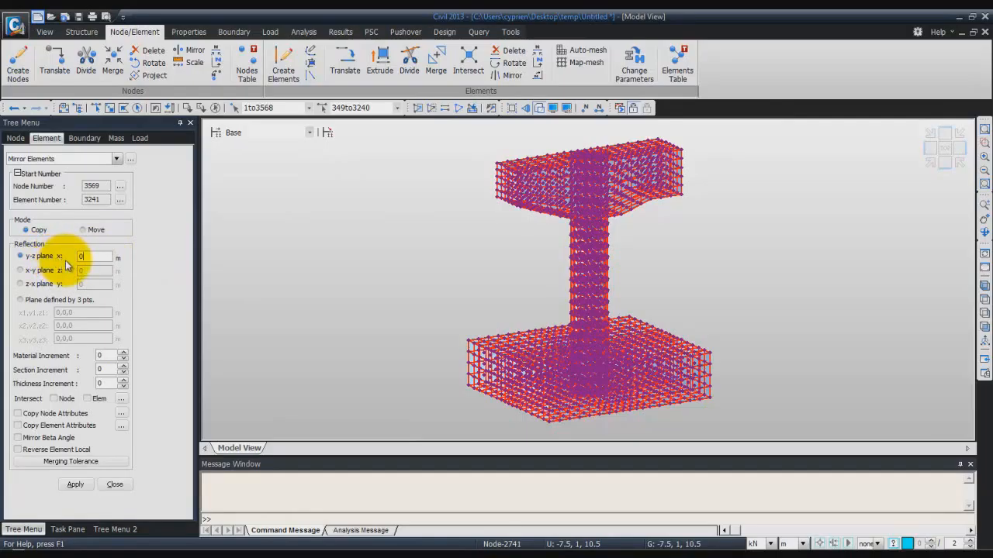
left_click(74, 484)
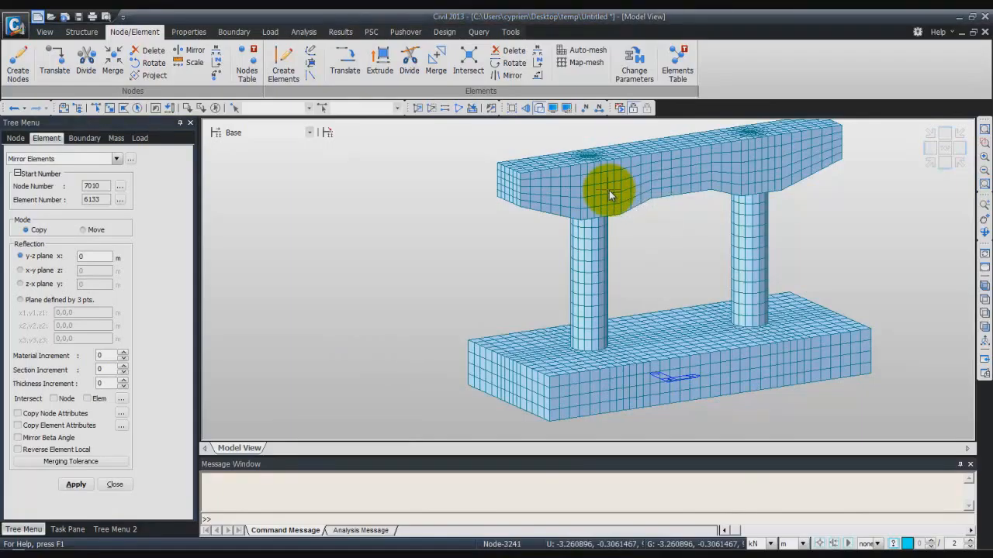
mouse_move(609, 194)
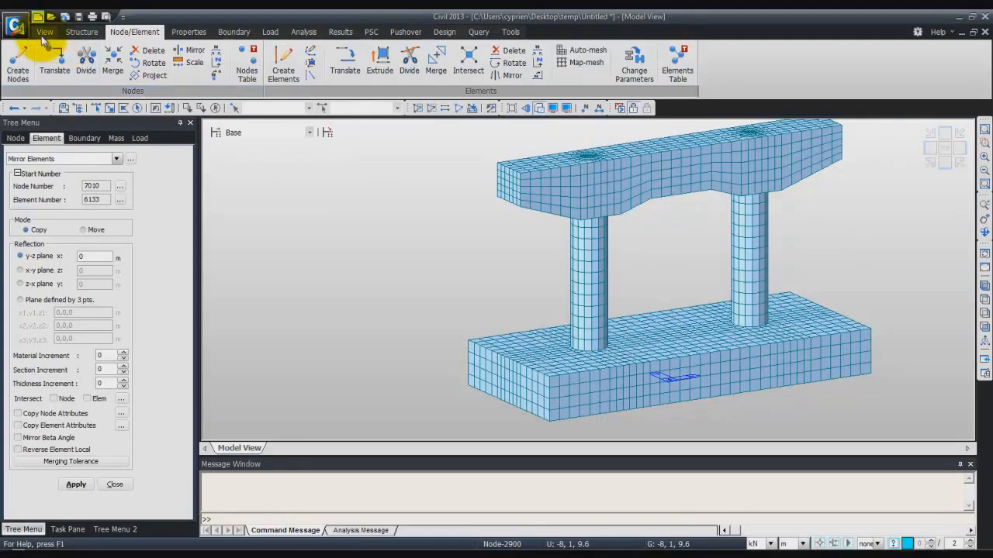
Check the model for duplicate elements and examine its free edges, turning their display off when done.
left_click(79, 32)
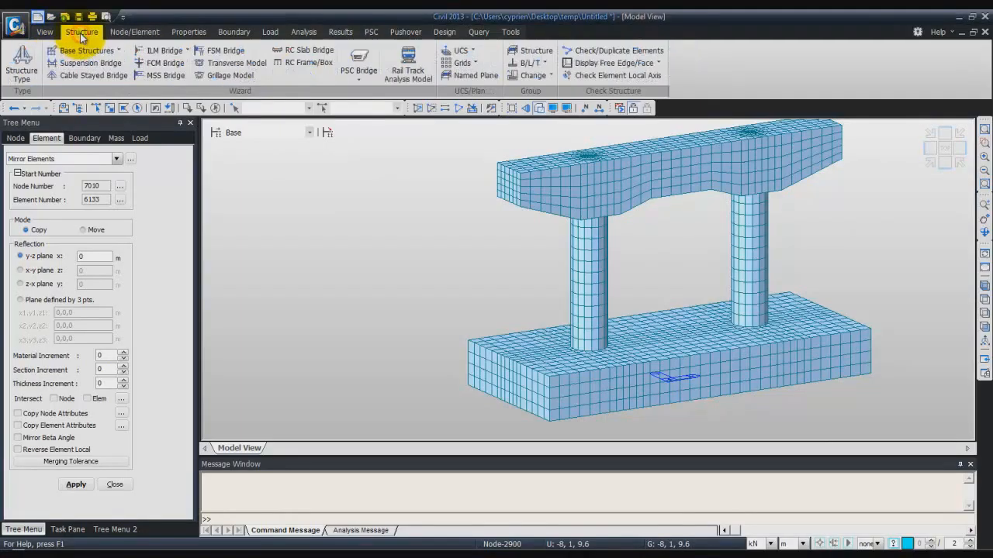
left_click(623, 55)
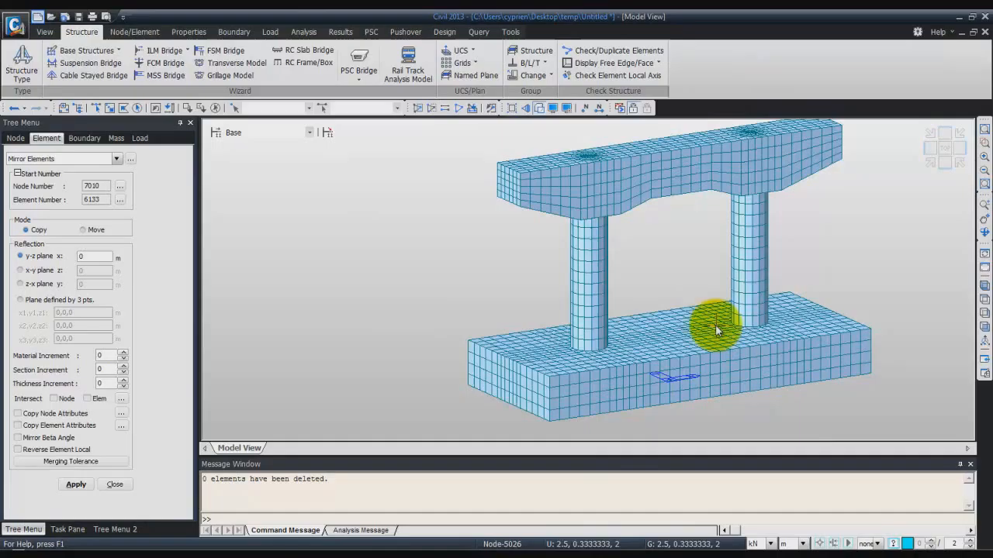
left_click(618, 64)
left_click(612, 79)
middle_click_drag(669, 254, 671, 288)
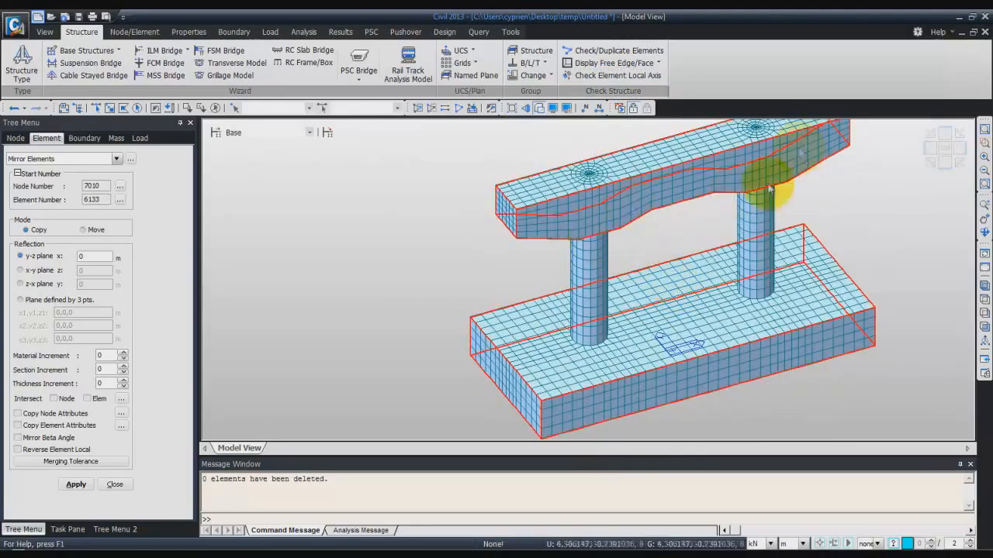
middle_click_drag(687, 228, 669, 134)
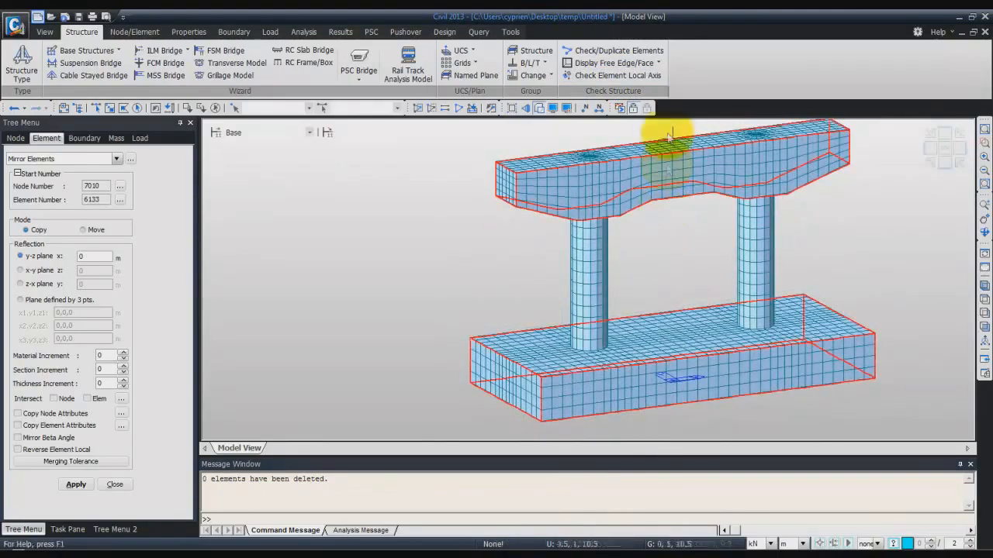
left_click(658, 63)
left_click(646, 75)
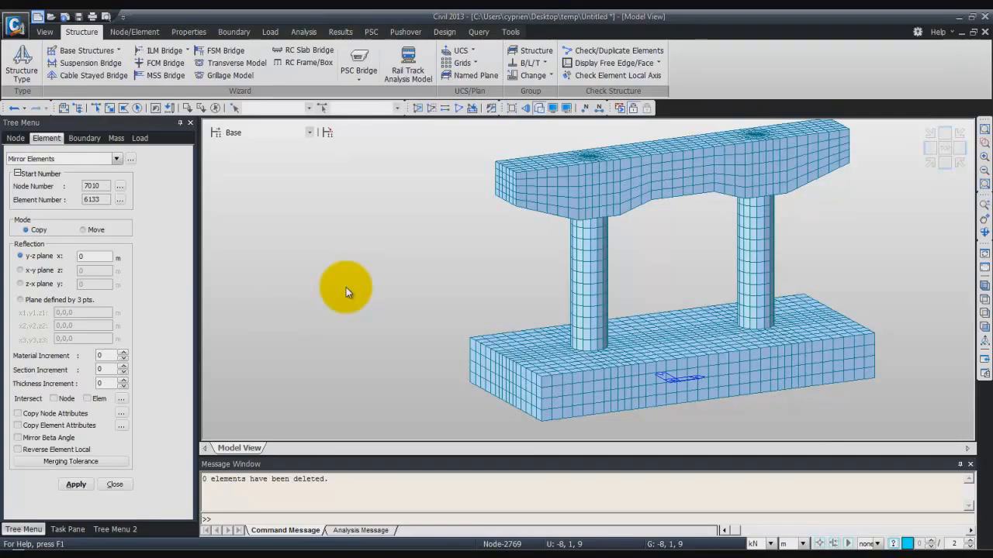
Add a static load case named Self Weight with type Dead Load (D).
left_click(270, 33)
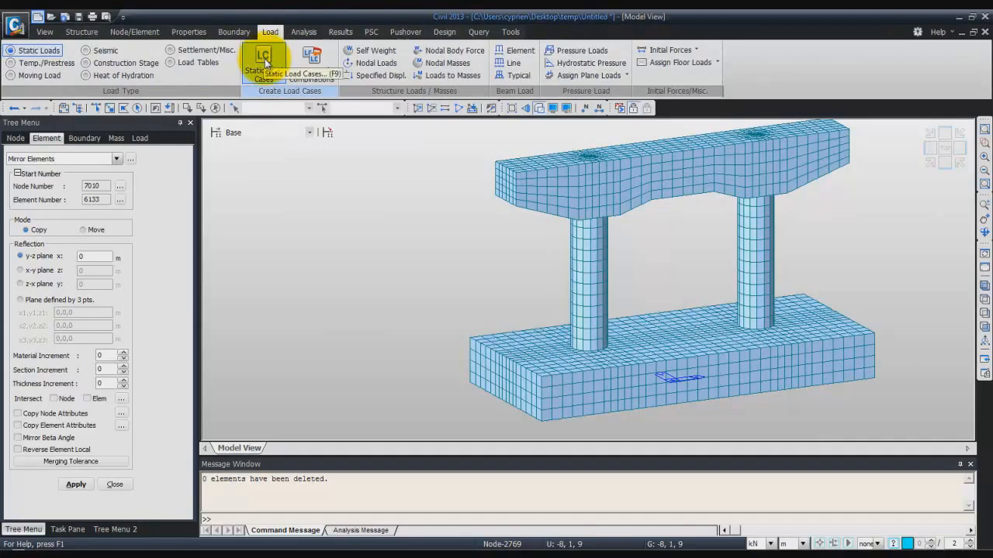
left_click(265, 62)
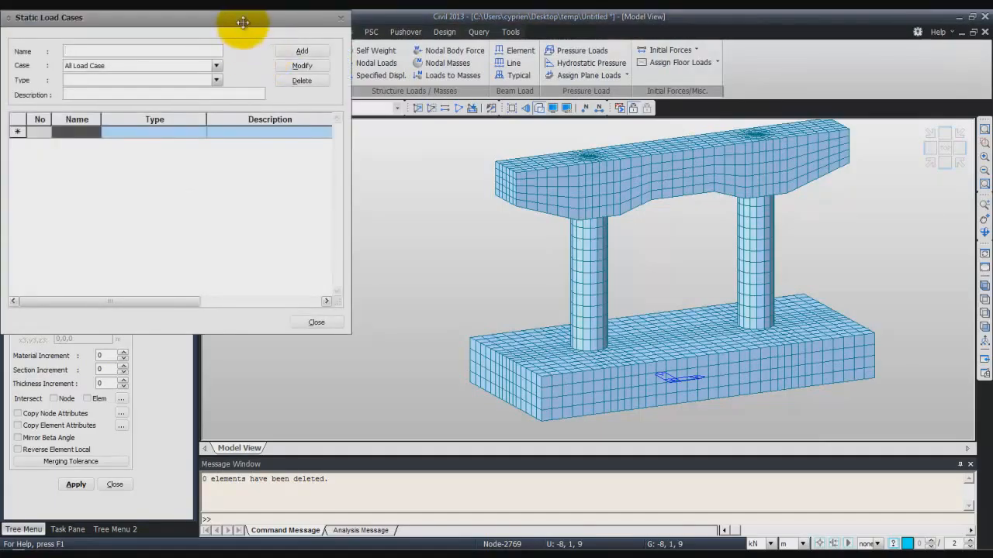
left_click_drag(243, 24, 399, 95)
left_click(249, 119)
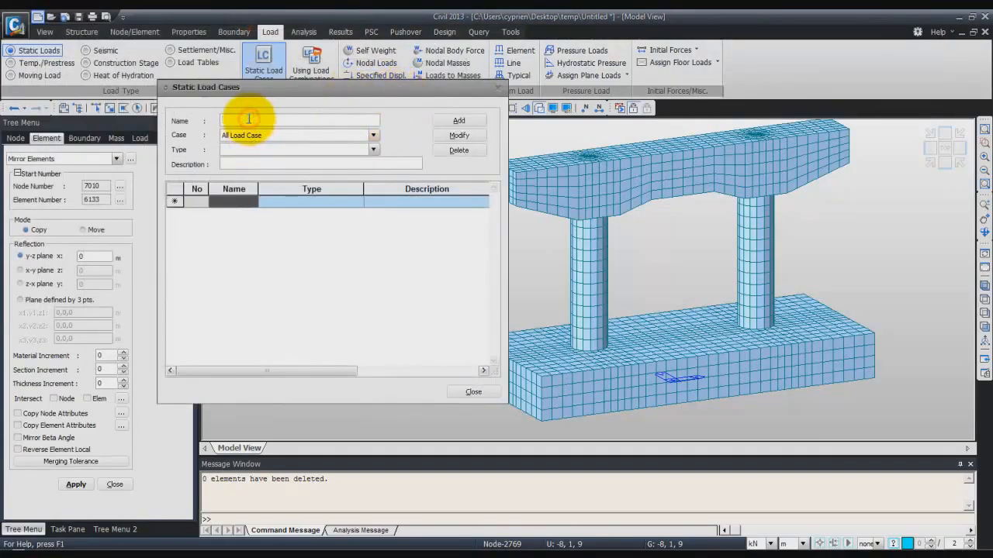
type("Self Weight")
left_click(373, 135)
left_click(373, 136)
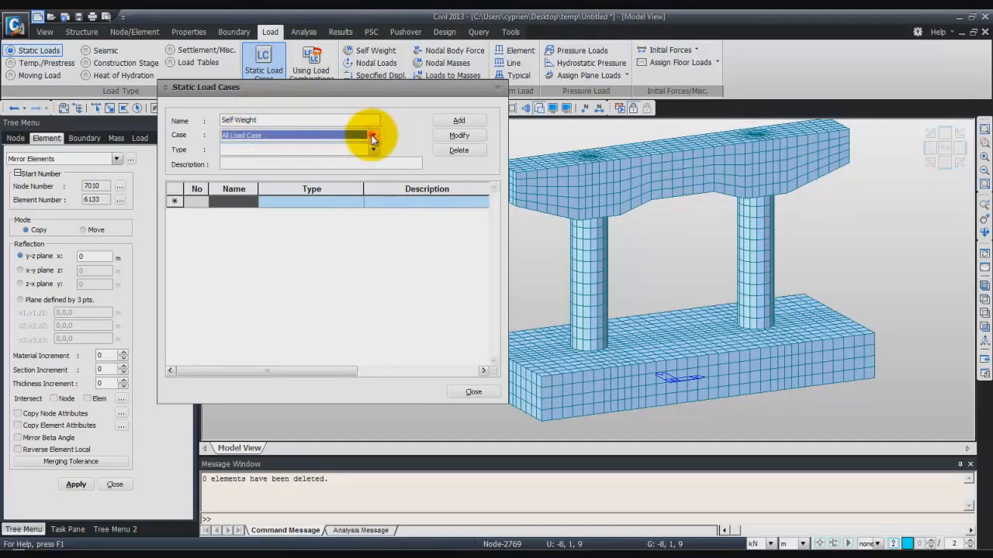
left_click(373, 150)
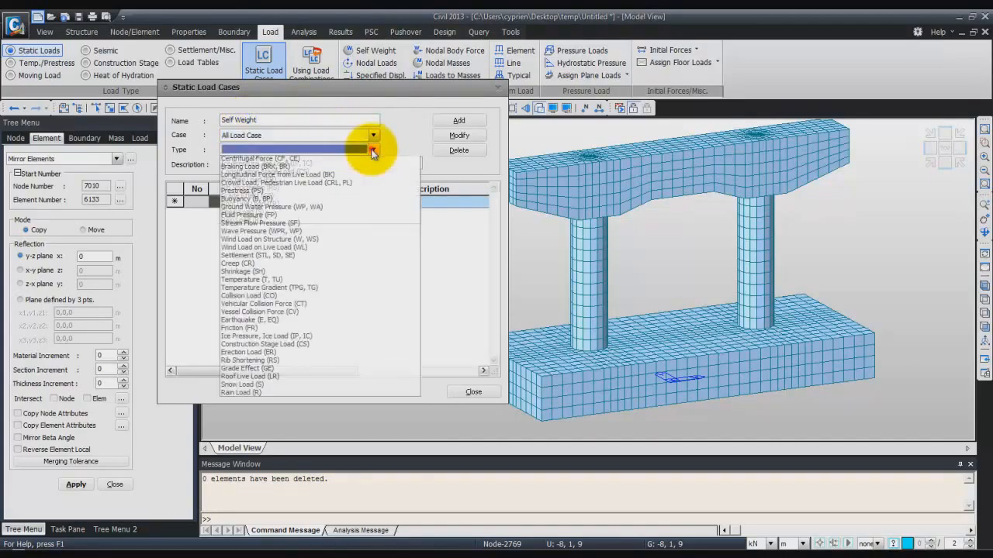
scroll(364, 155, "up", 5)
left_click(282, 157)
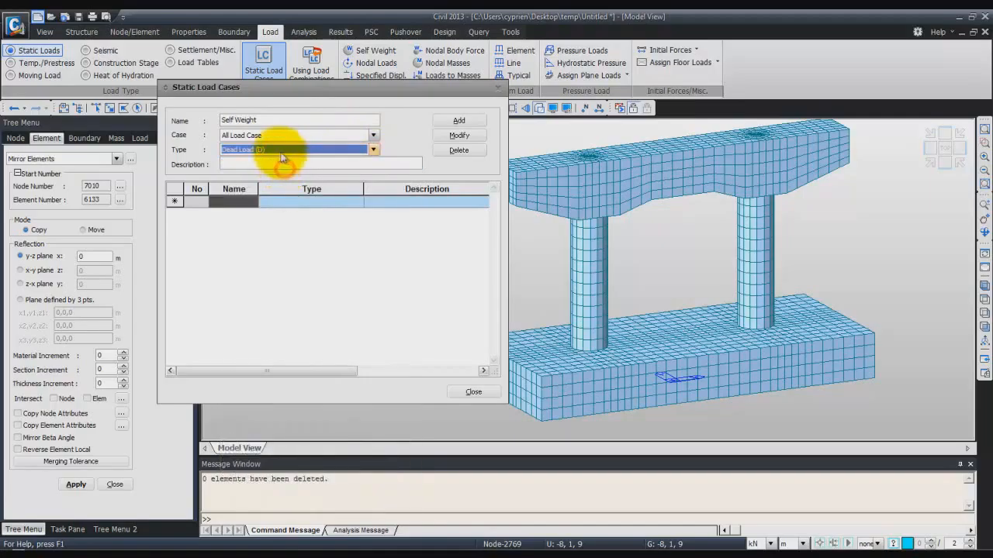
left_click(459, 120)
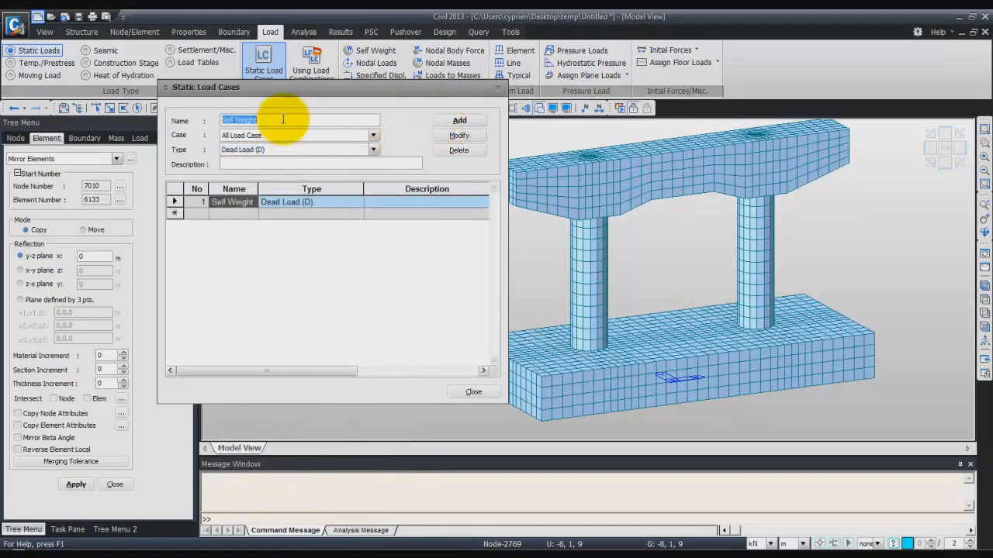
Add a second static load case named Vertical Load with type Dead Load (D).
type("Ver")
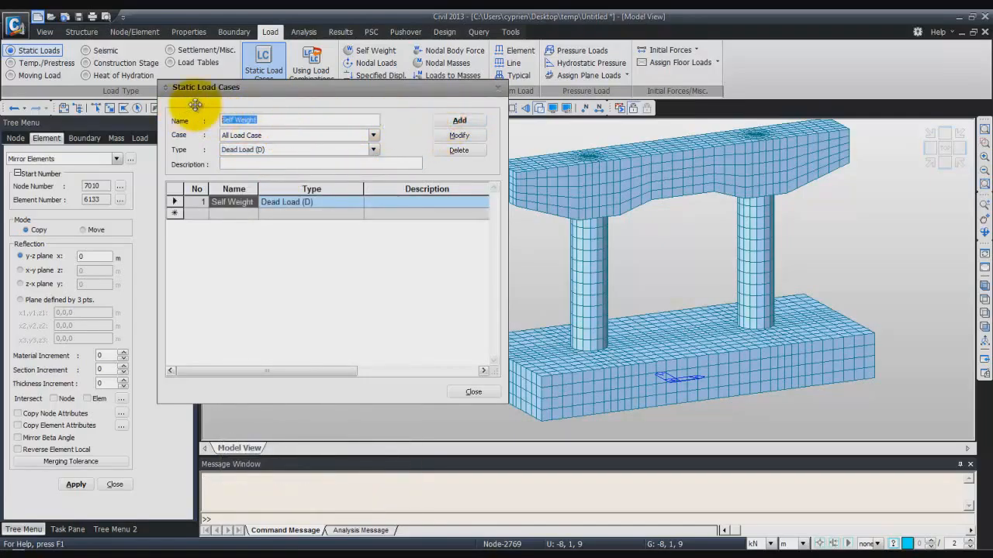
type("tical Load")
left_click(458, 121)
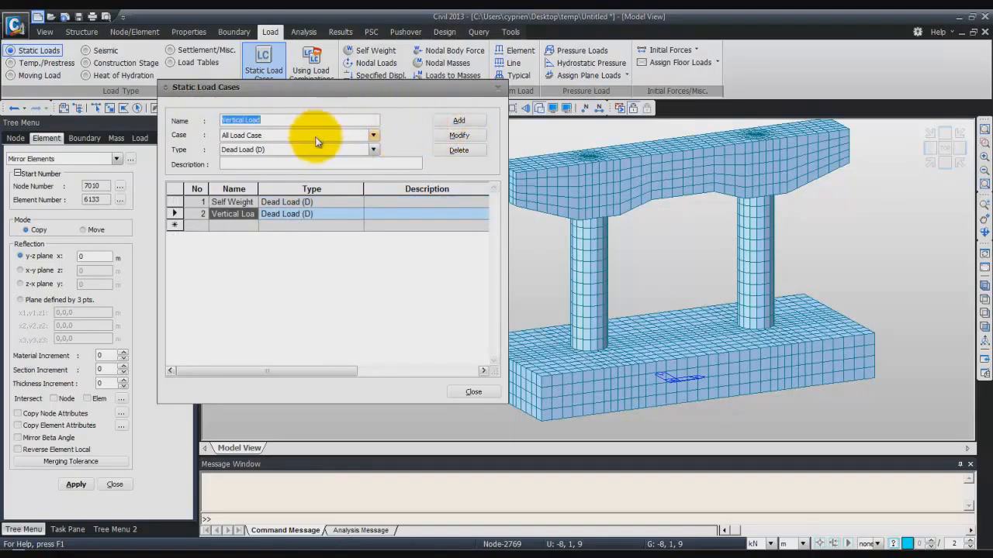
Add a static load case named Seismic Loading with type Earthquake (E, EQ) and finish the load case definition.
left_click(287, 119)
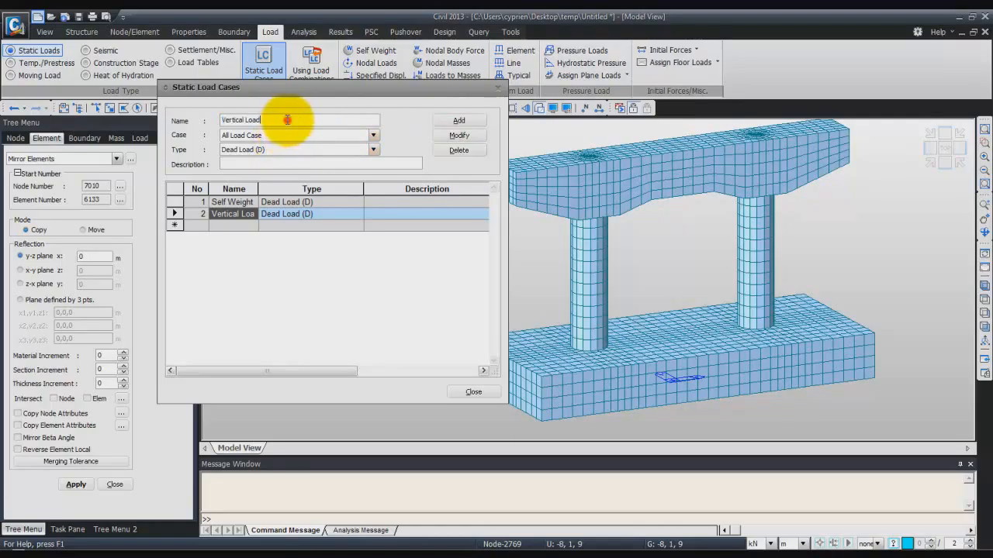
left_click_drag(286, 119, 166, 102)
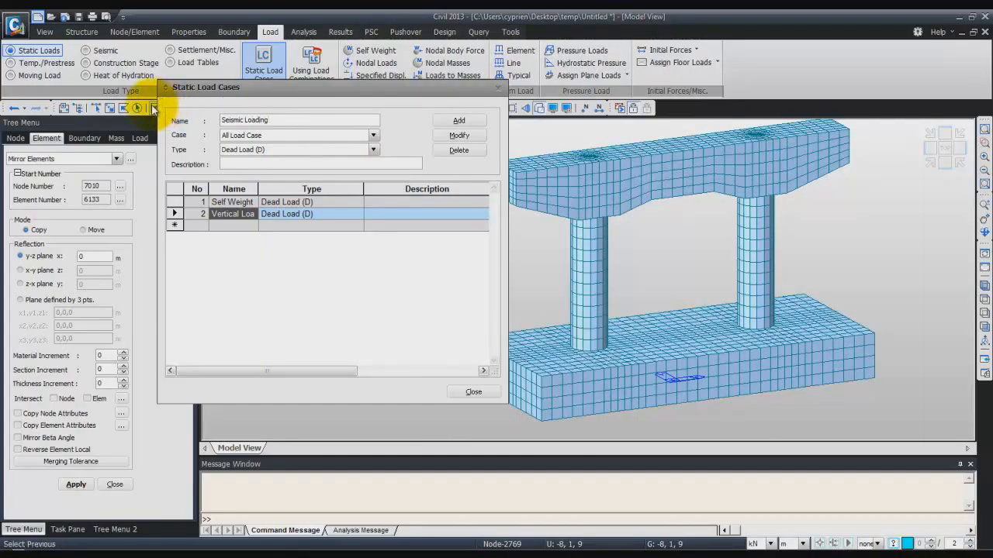
left_click(373, 150)
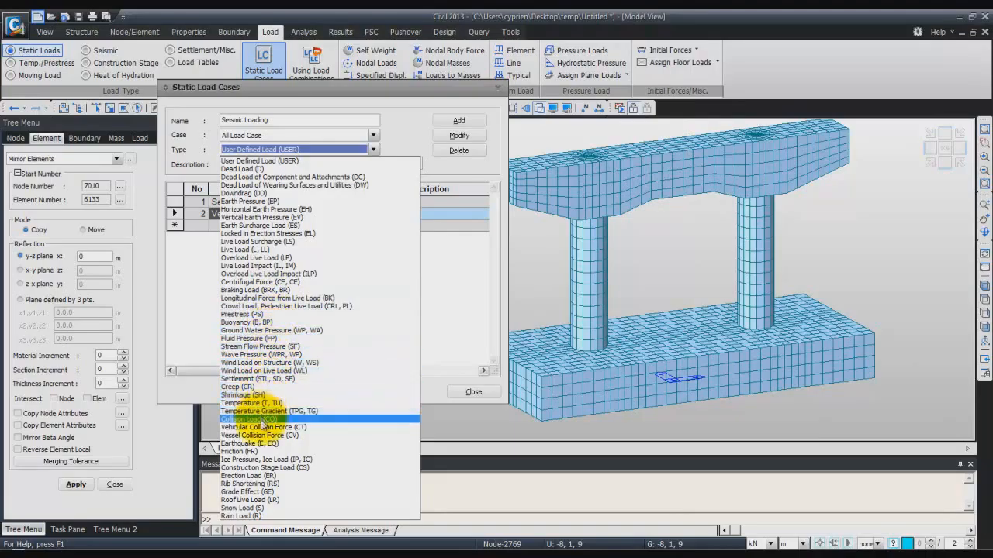
left_click(270, 444)
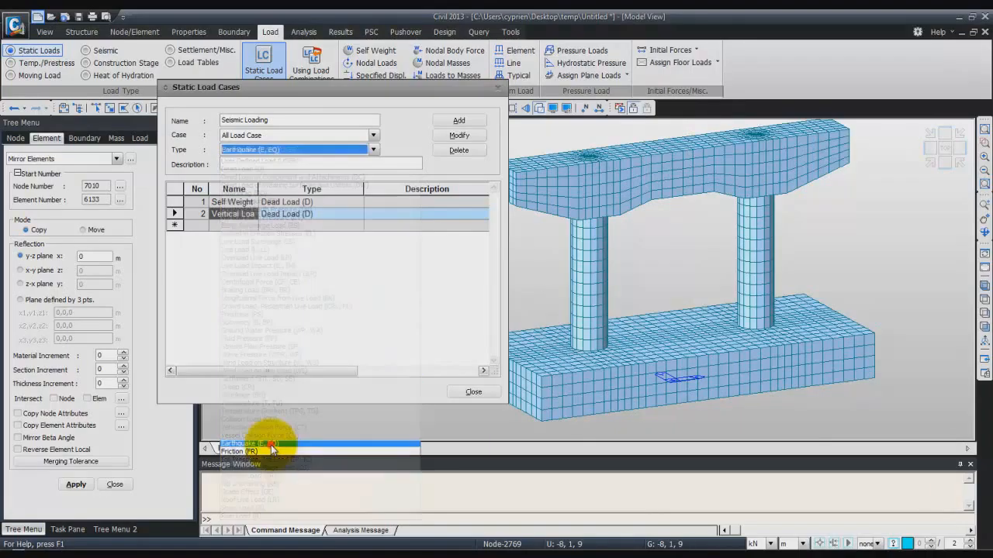
left_click(452, 123)
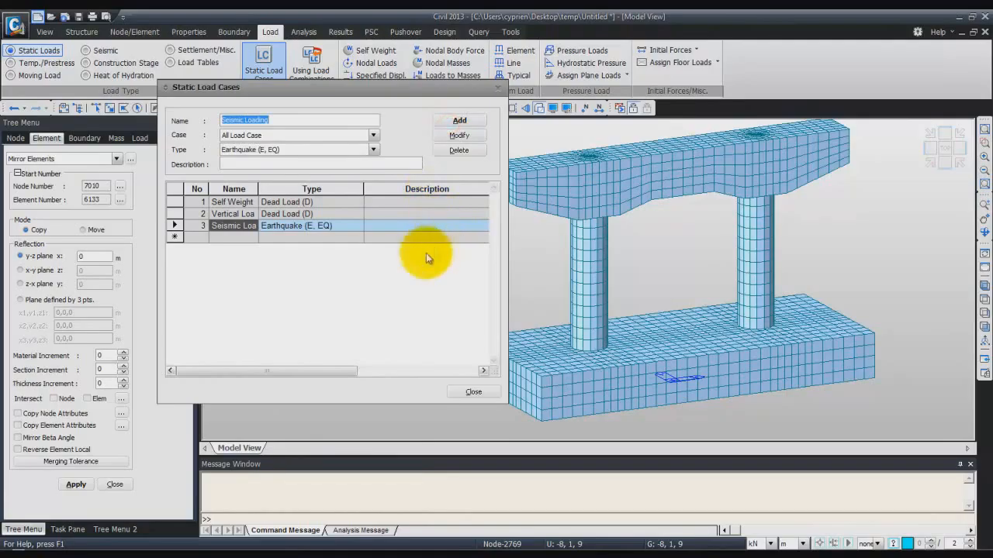
left_click(474, 393)
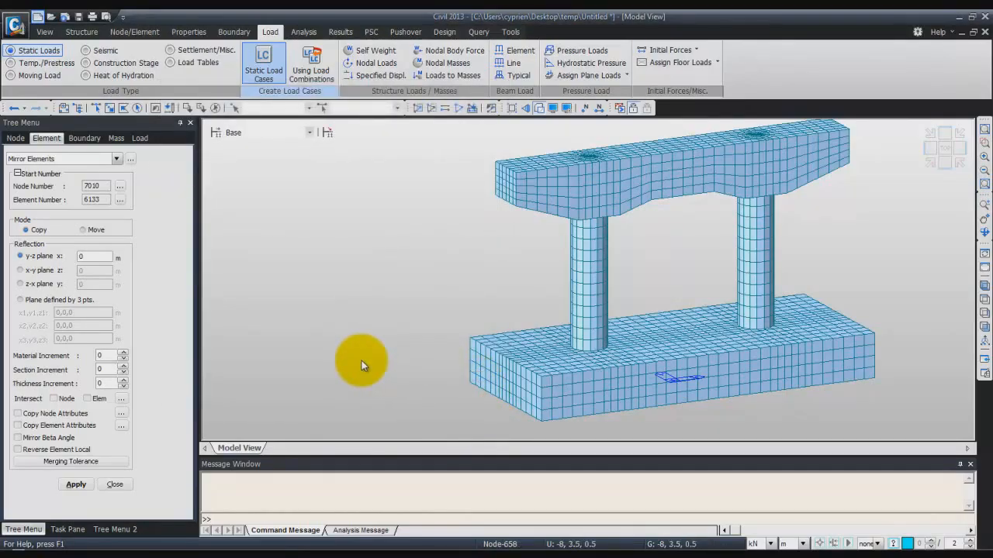
Add a self weight load to the Self Weight case with a Z factor of -1, in the Default load group.
left_click(370, 51)
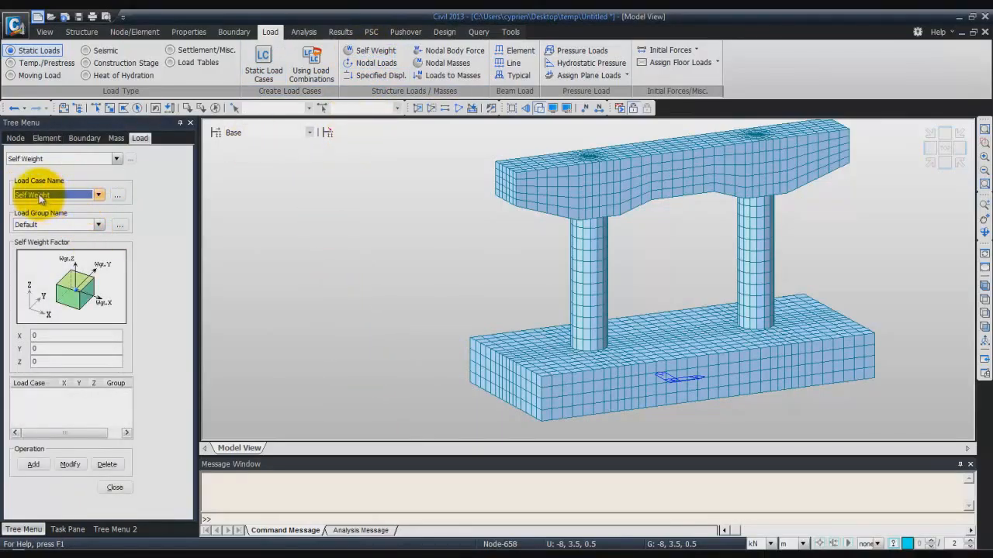
left_click(99, 195)
left_click(98, 197)
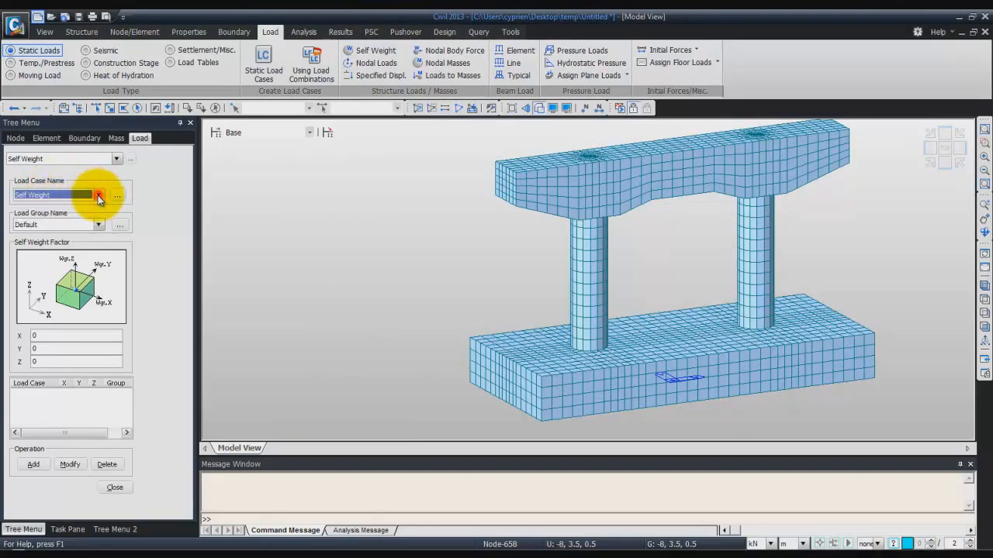
double_click(47, 361)
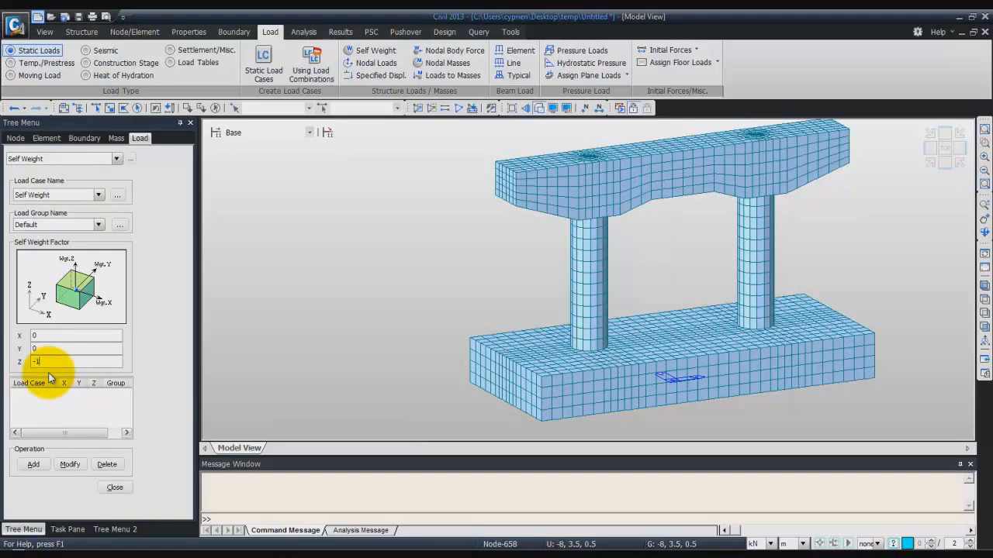
left_click(34, 466)
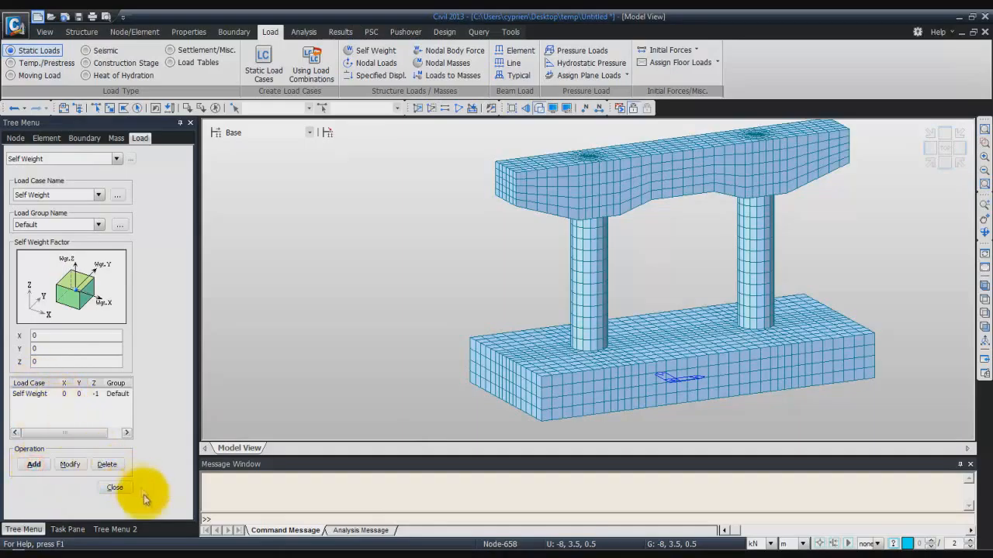
left_click(115, 488)
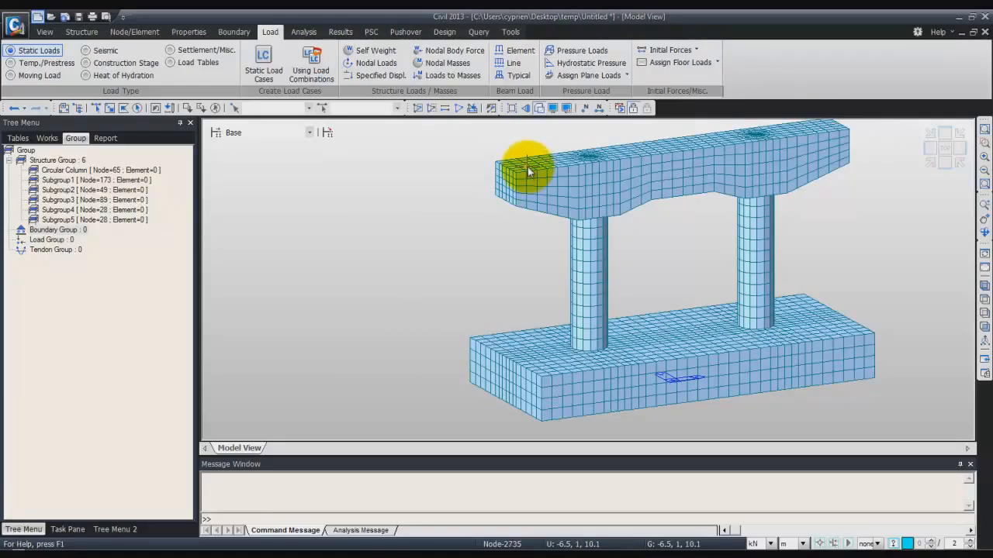
Turn on the display of node points in the model view.
mouse_move(527, 170)
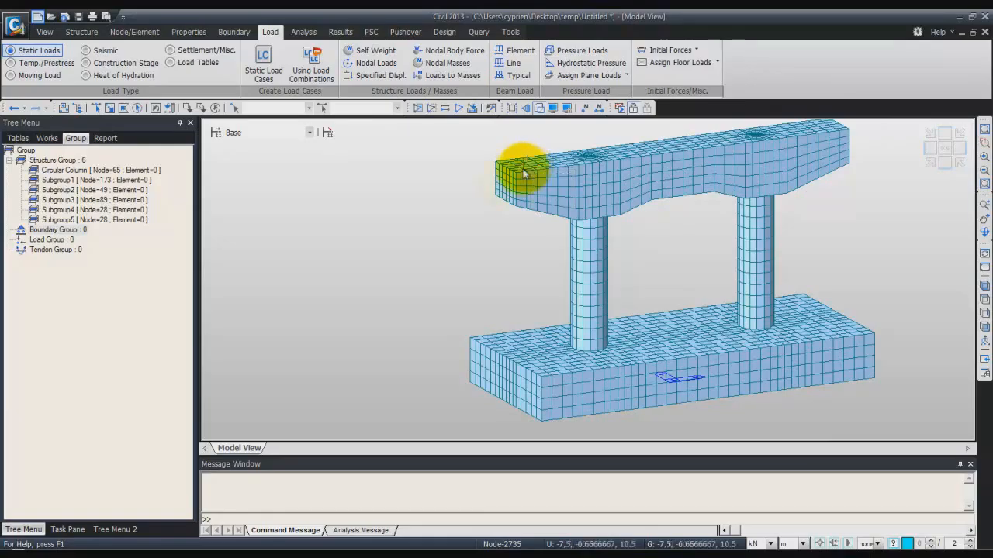
left_click(552, 109)
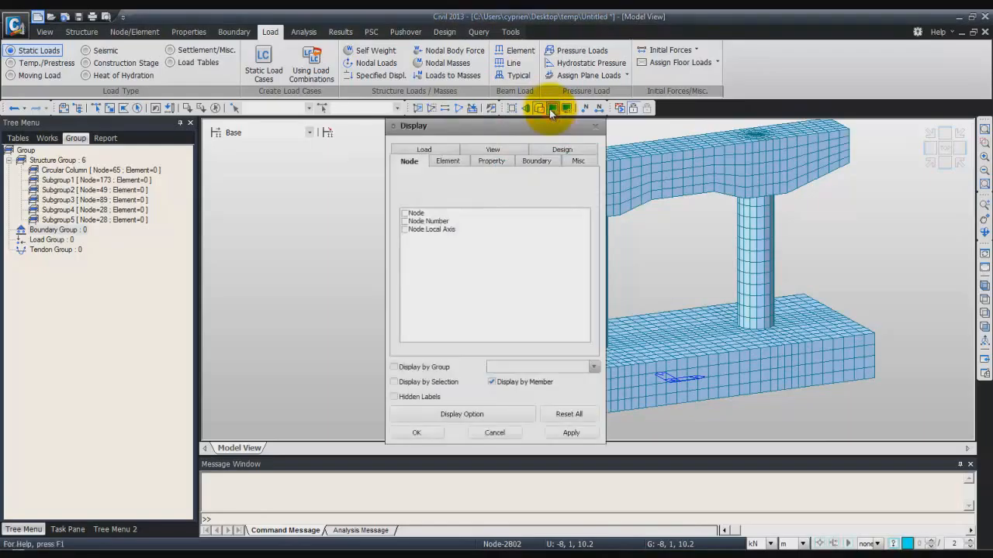
left_click(404, 213)
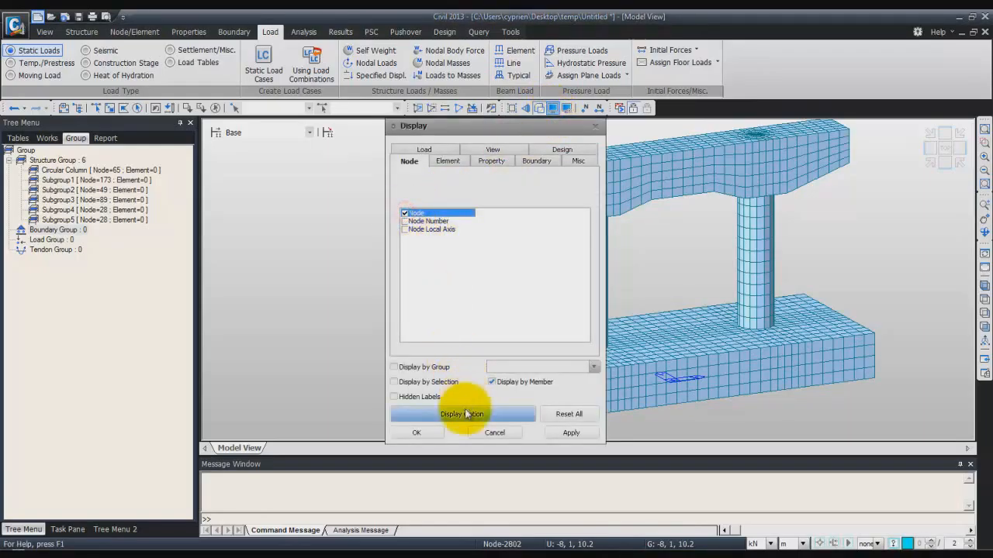
left_click(413, 432)
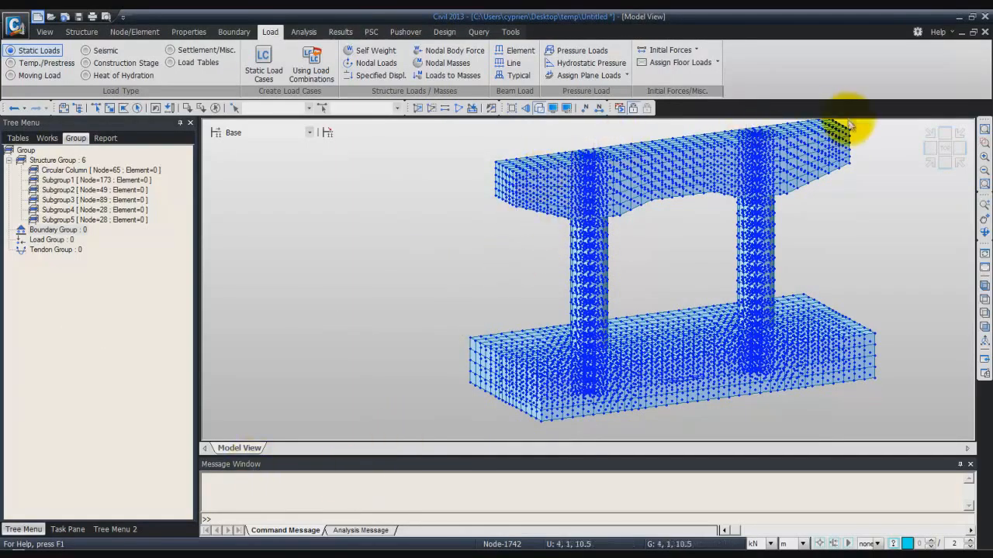
Select all nodes on the pier cap's top surface by XY plane at a Z position of 10.5 m.
right_click(378, 225)
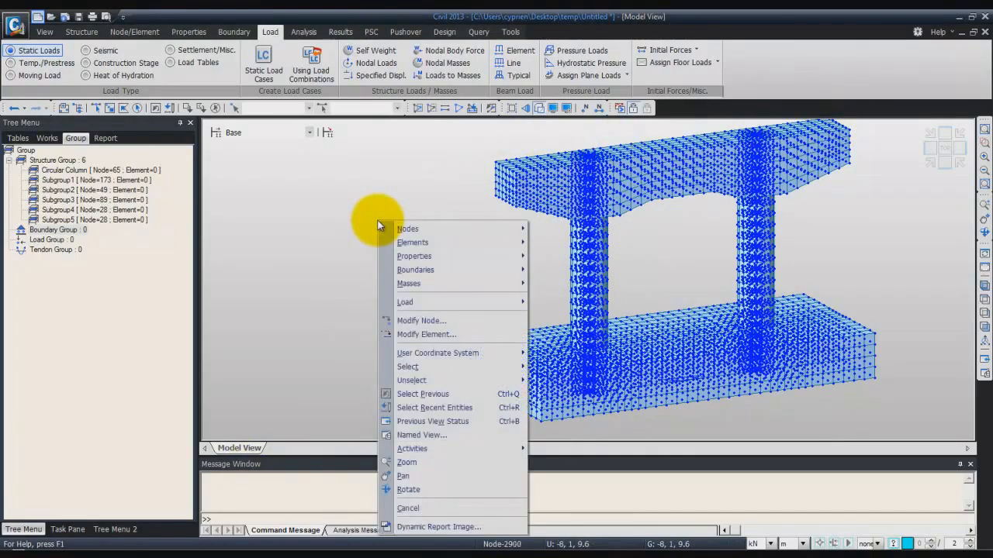
mouse_move(489, 367)
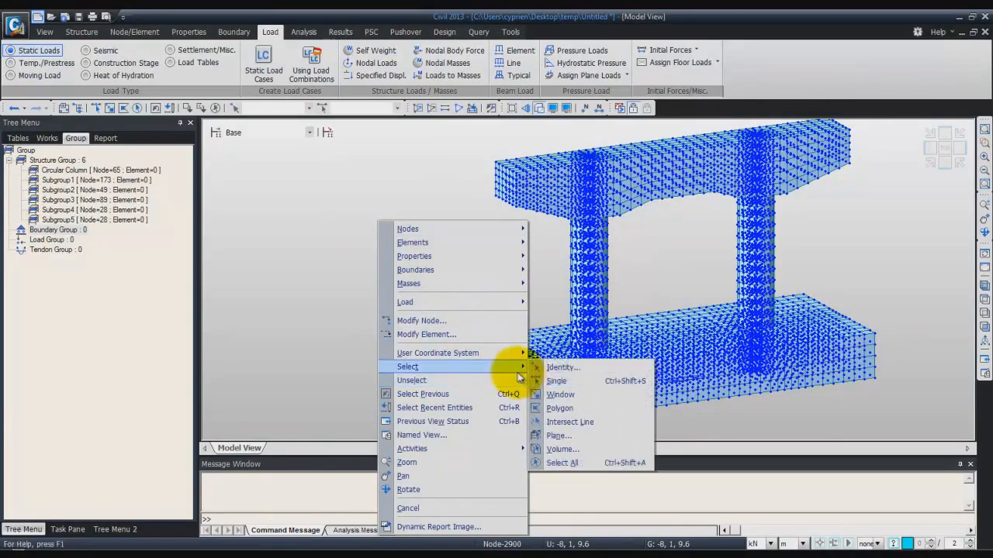
left_click(564, 435)
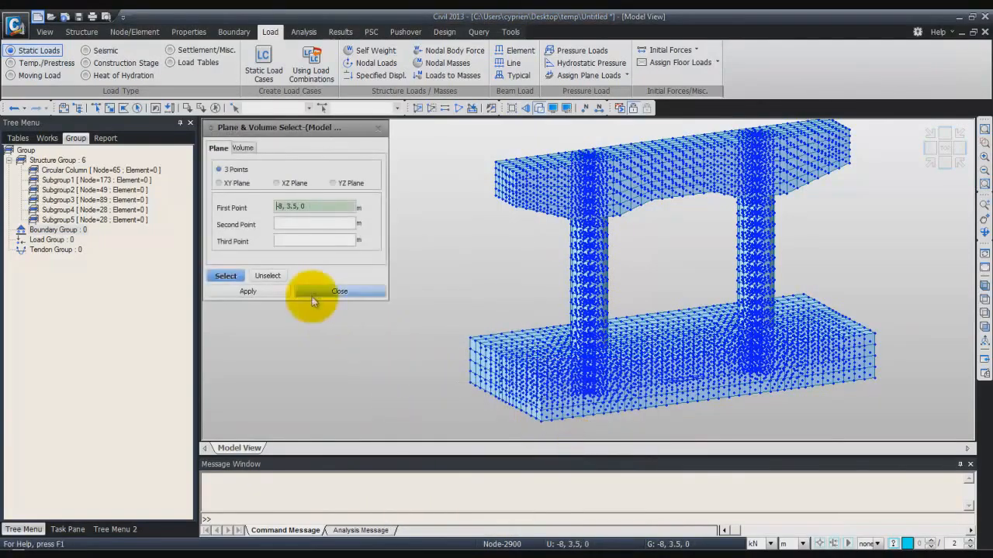
left_click(220, 184)
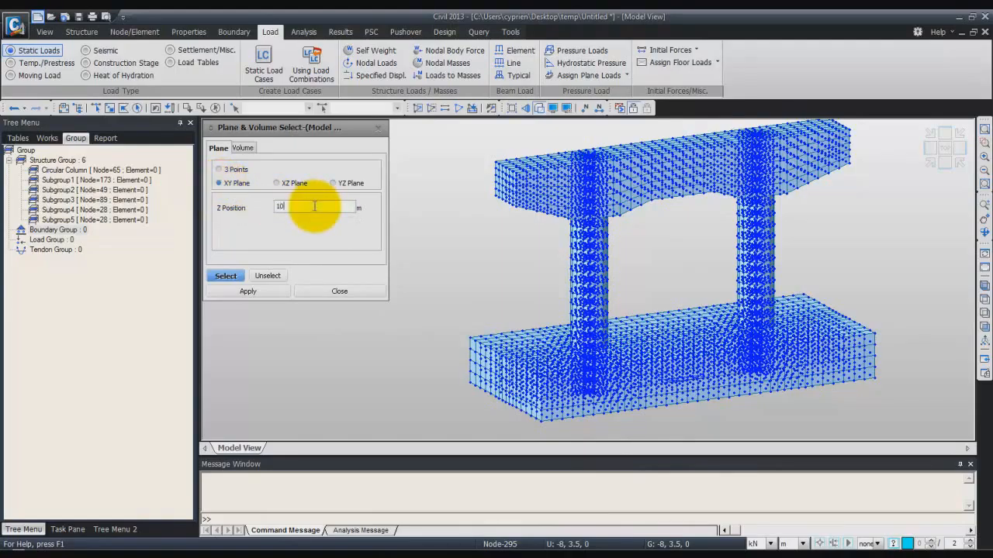
type("10.5")
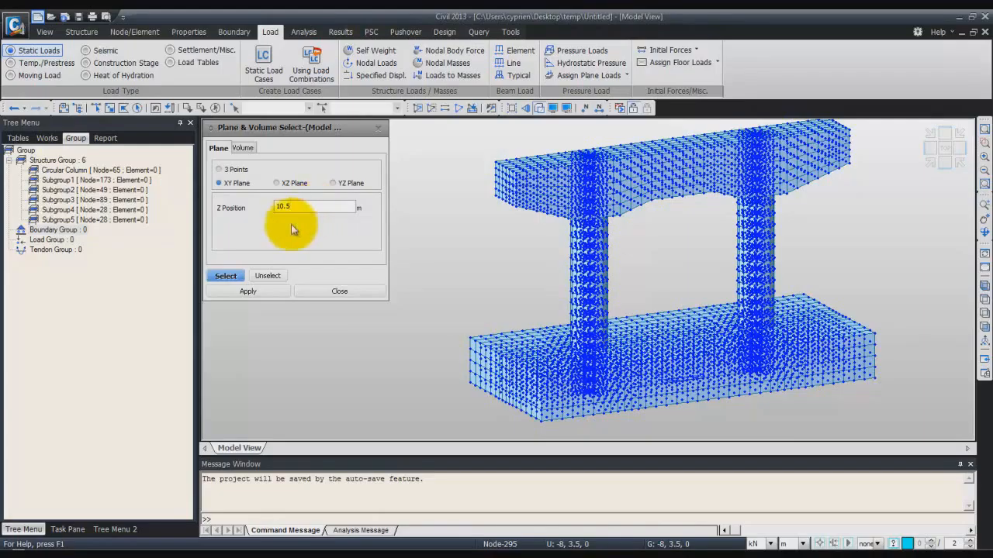
left_click(260, 289)
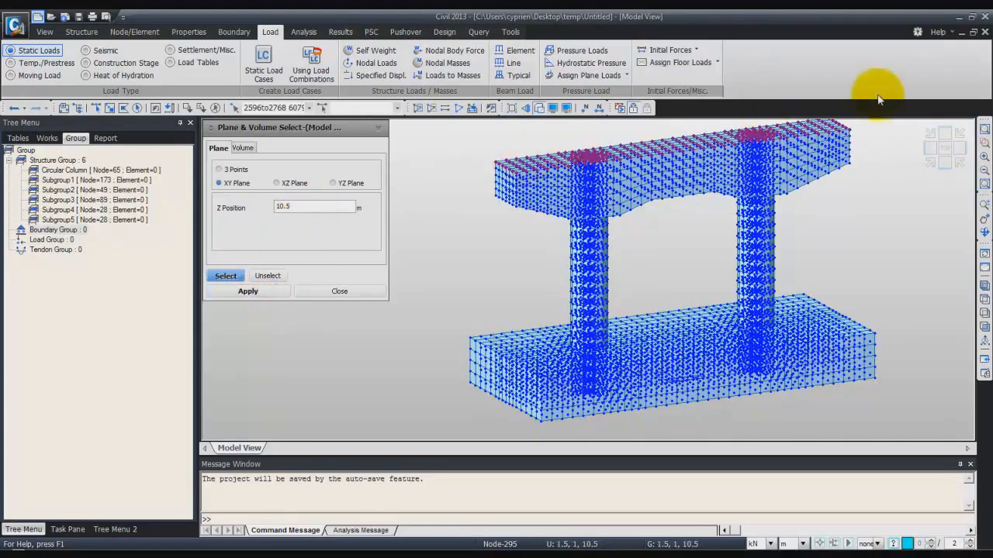
left_click(325, 293)
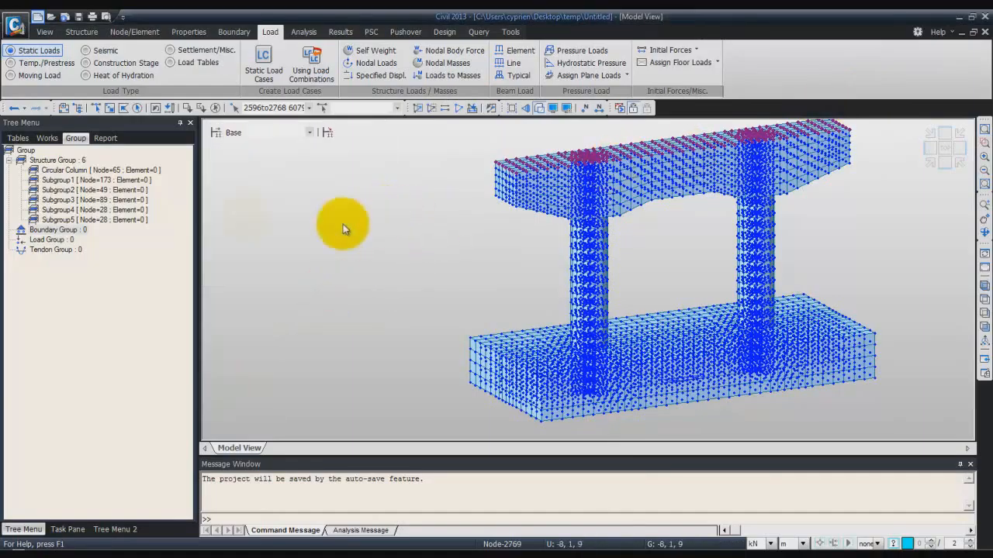
Activate only the selected pier cap nodes and show them in top view.
left_click(44, 31)
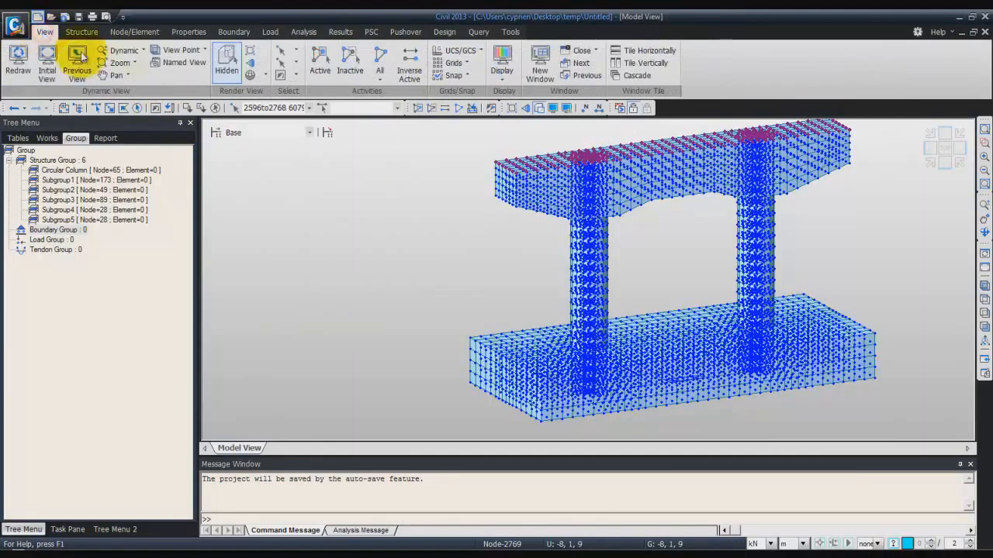
left_click(320, 58)
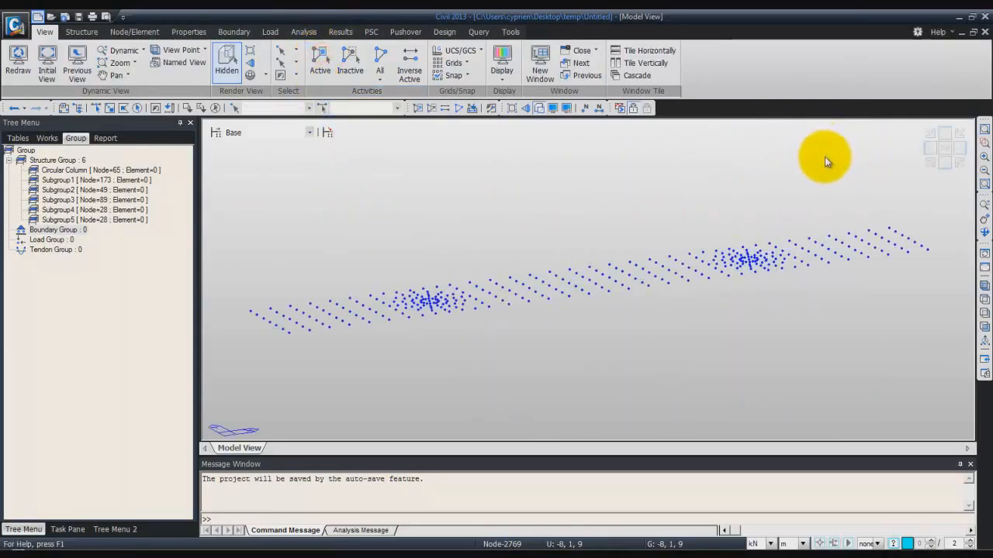
left_click(946, 146)
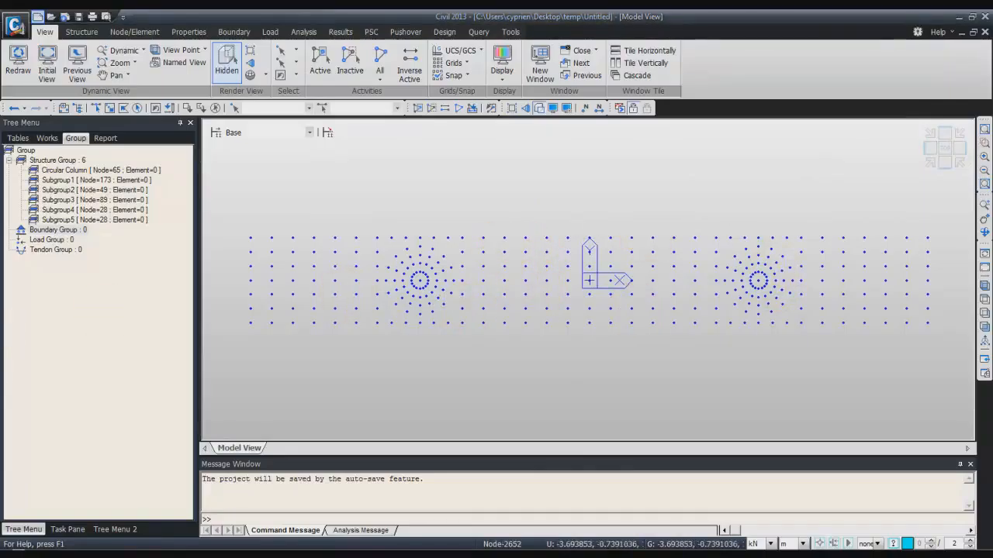
Set up an added nodal load in the Vertical Load case, Default load group, with FZ of -430 kN.
left_click(269, 32)
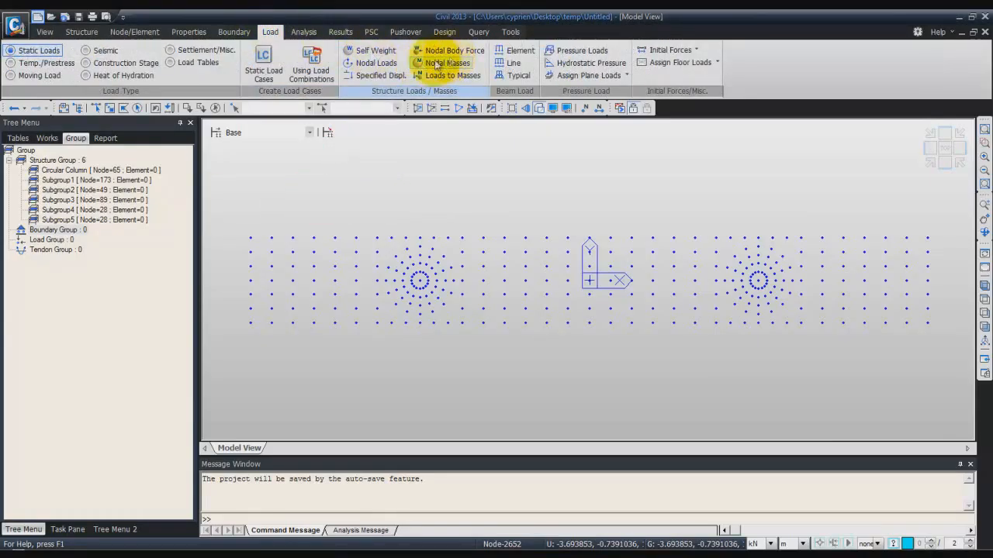
left_click(387, 64)
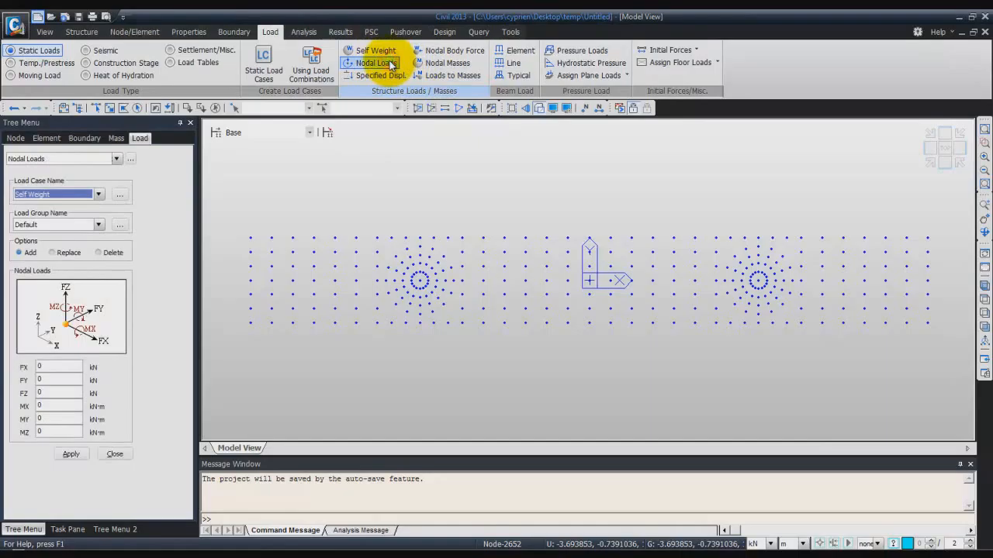
left_click(99, 194)
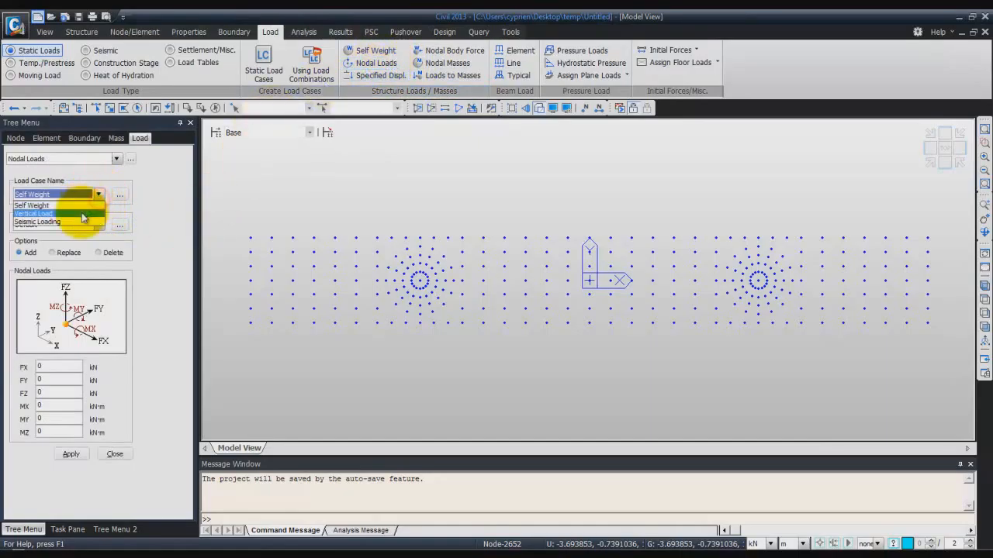
left_click(80, 214)
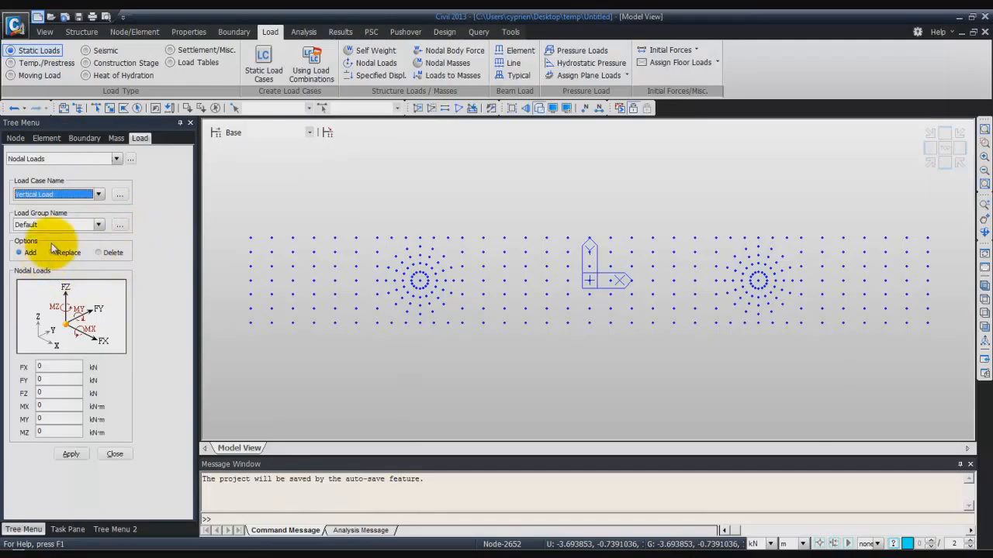
double_click(55, 393)
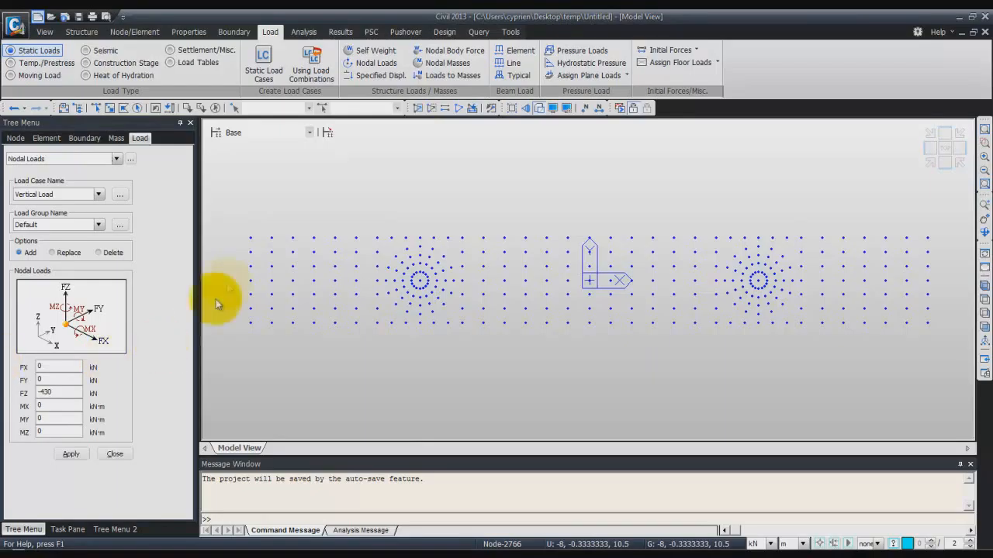
Apply the vertical nodal load to the three middle nodes of eight evenly spaced transverse rows on the pier cap top and show them in isometric view.
left_click(111, 109)
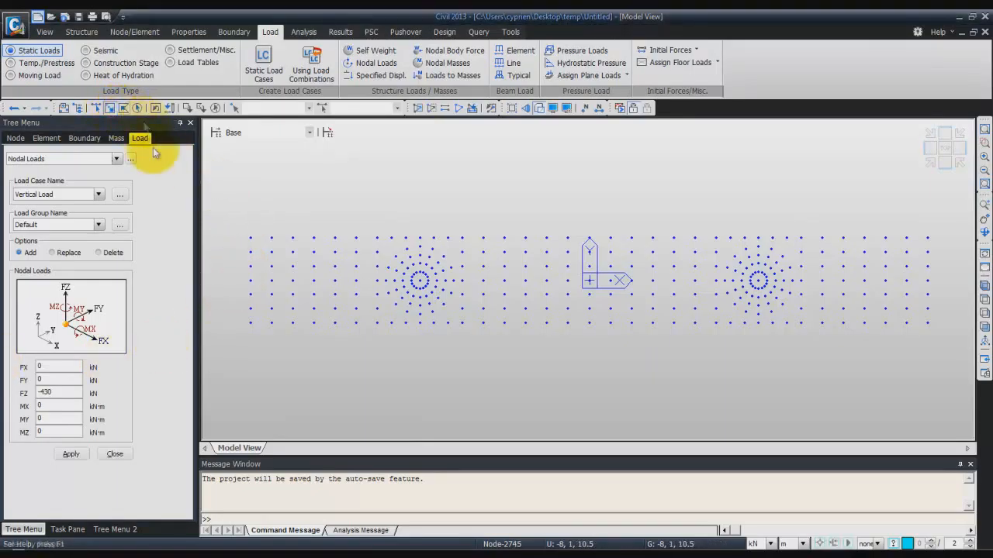
left_click_drag(286, 262, 299, 305)
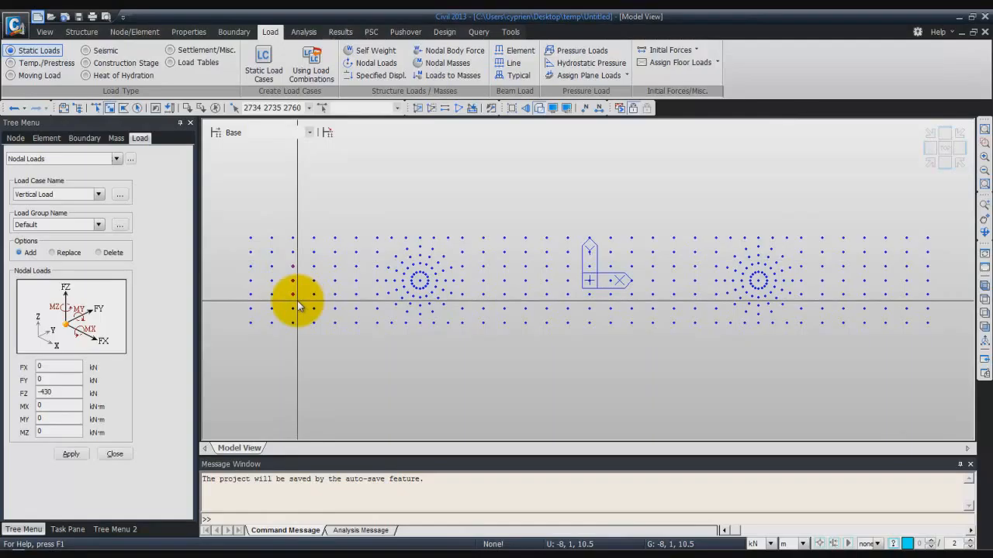
left_click_drag(371, 260, 381, 301)
left_click_drag(457, 262, 467, 301)
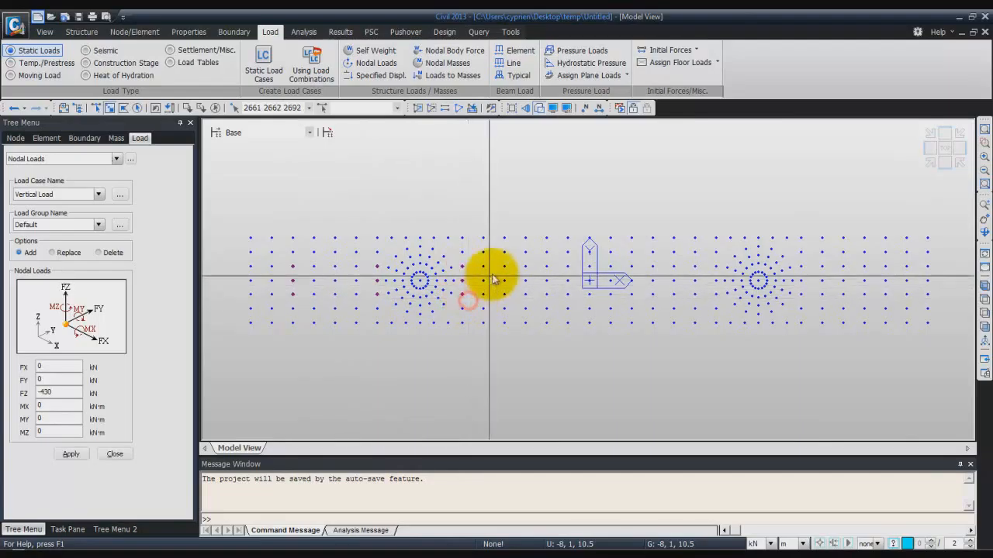
left_click_drag(542, 256, 553, 296)
left_click_drag(628, 262, 637, 300)
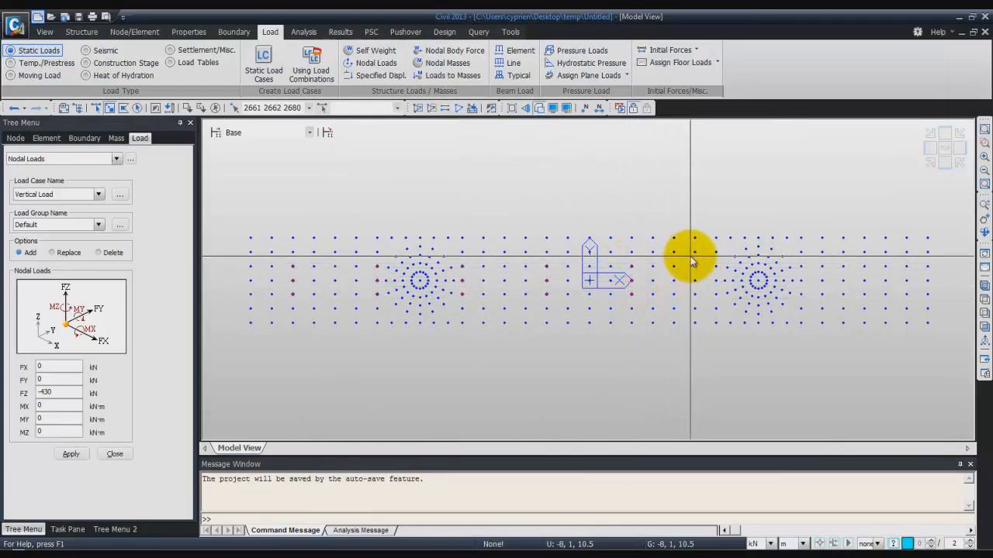
left_click_drag(710, 260, 721, 309)
left_click_drag(796, 258, 804, 297)
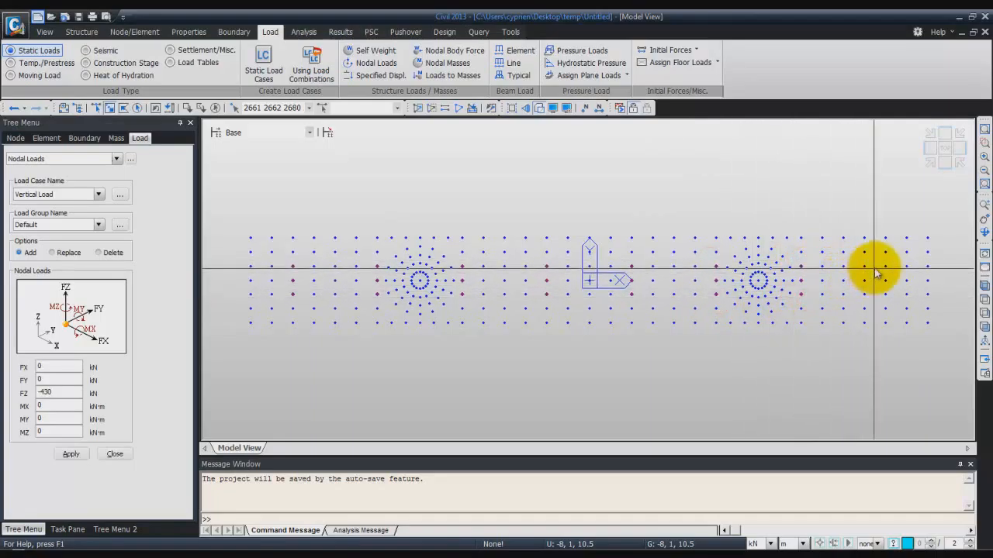
left_click_drag(879, 261, 897, 298)
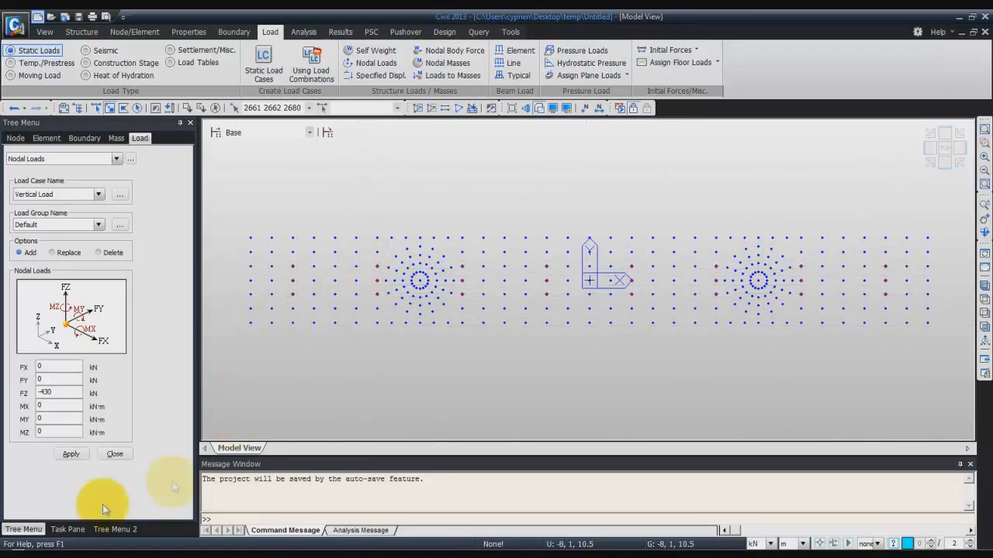
left_click(72, 454)
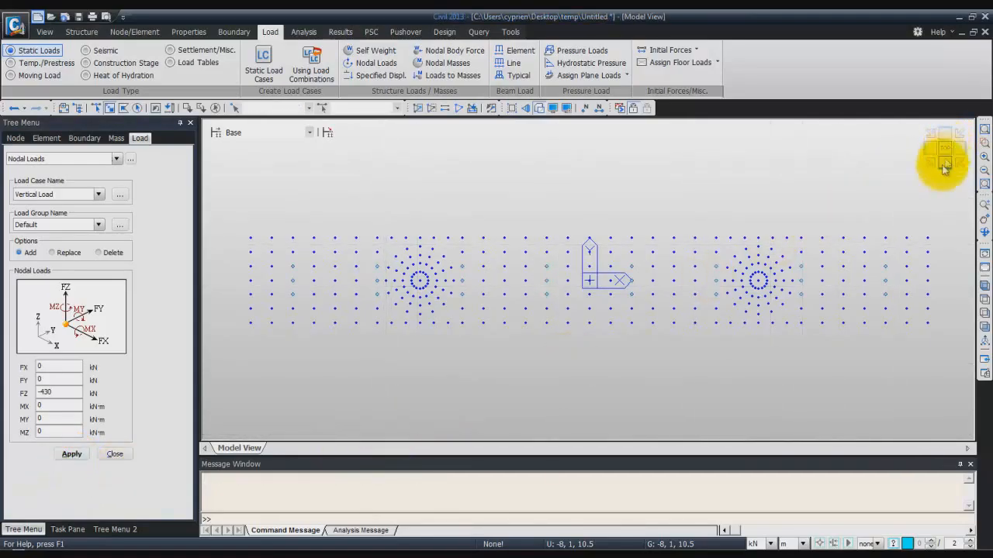
left_click(985, 287)
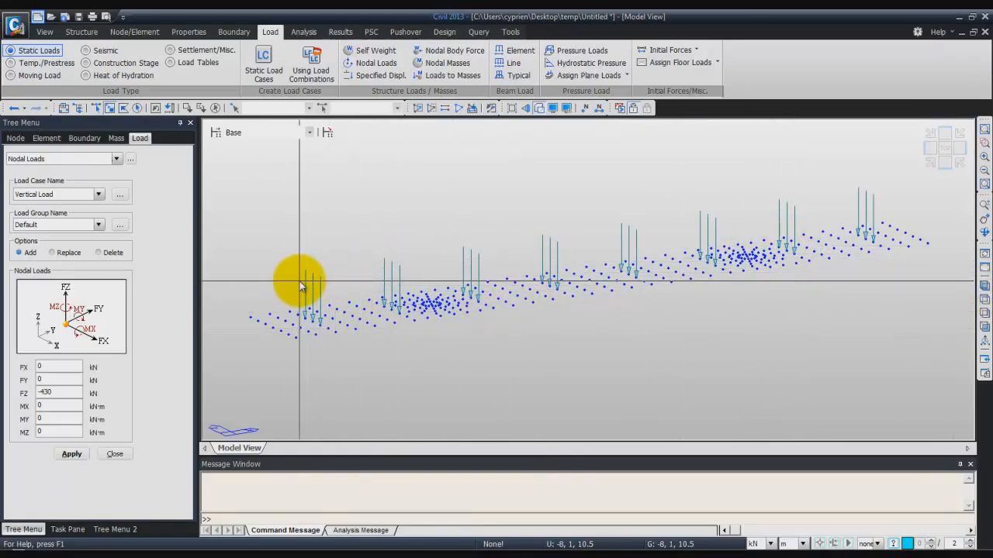
Add a Seismic Loading nodal load with FX 520 kN and FZ 0 to the three middle nodes of the fifth loaded row, just beyond the origin.
left_click(944, 151)
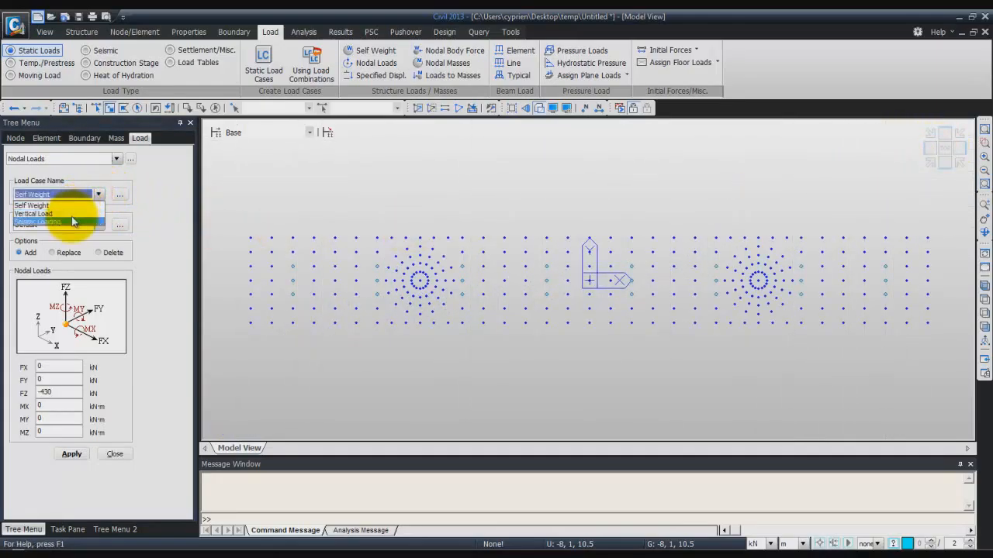
left_click(72, 222)
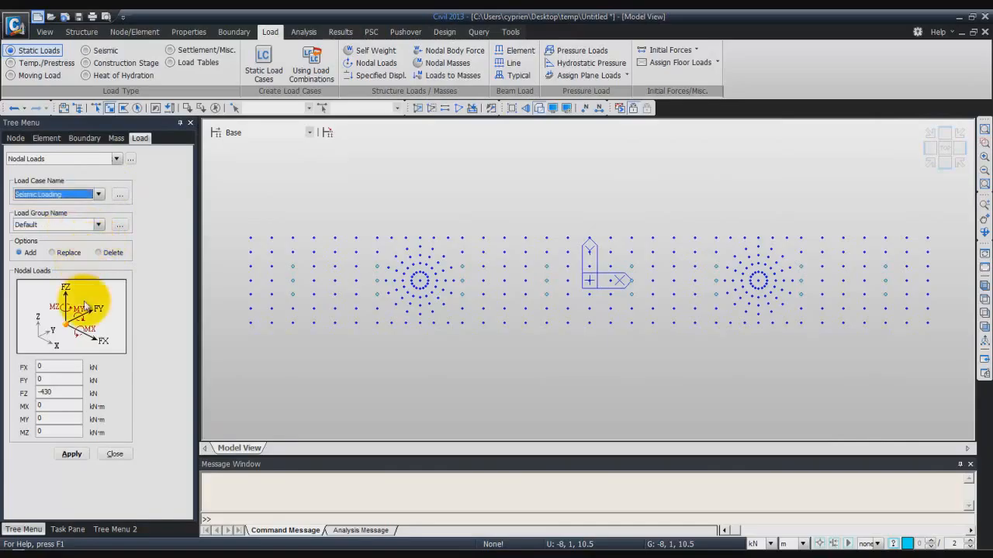
left_click_drag(65, 393, 16, 397)
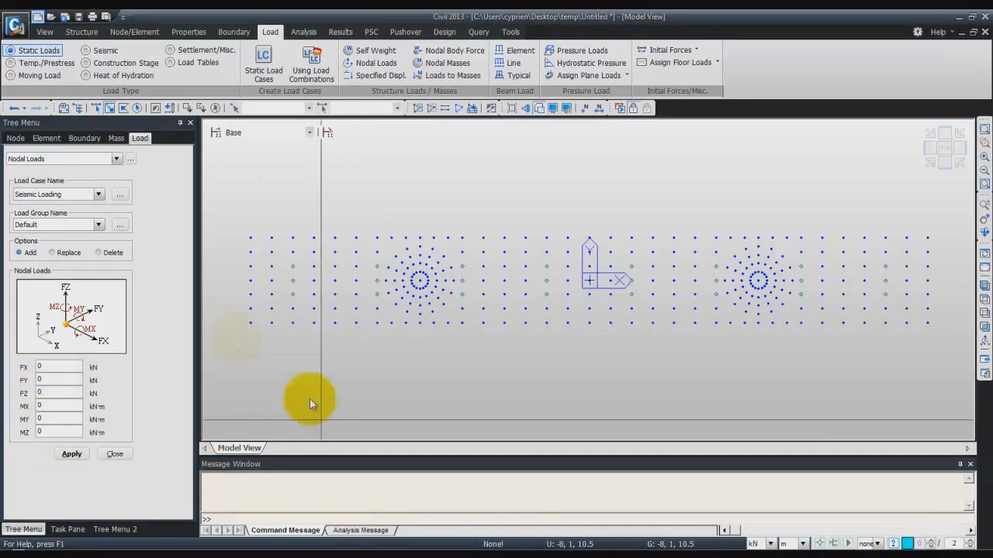
double_click(46, 366)
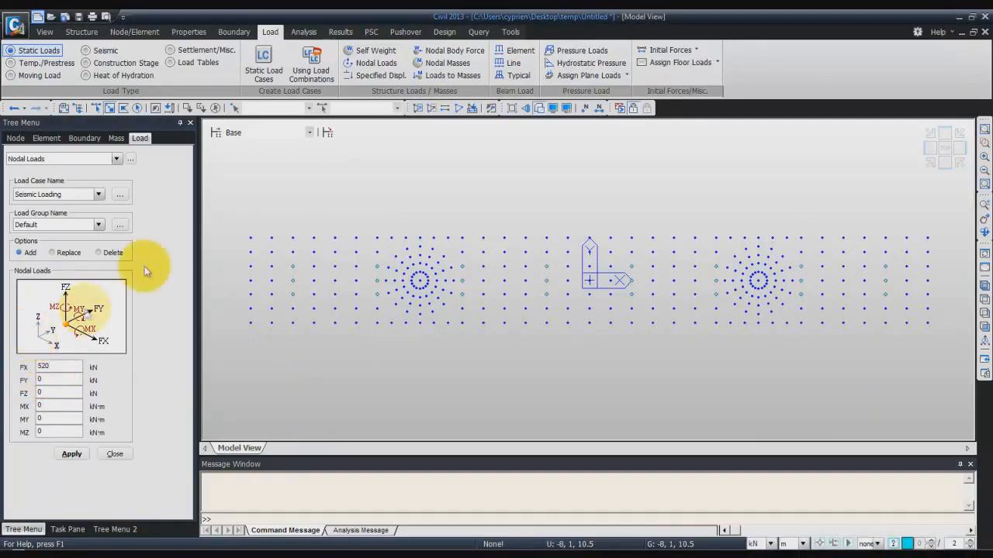
left_click(626, 262)
left_click_drag(631, 298, 639, 298)
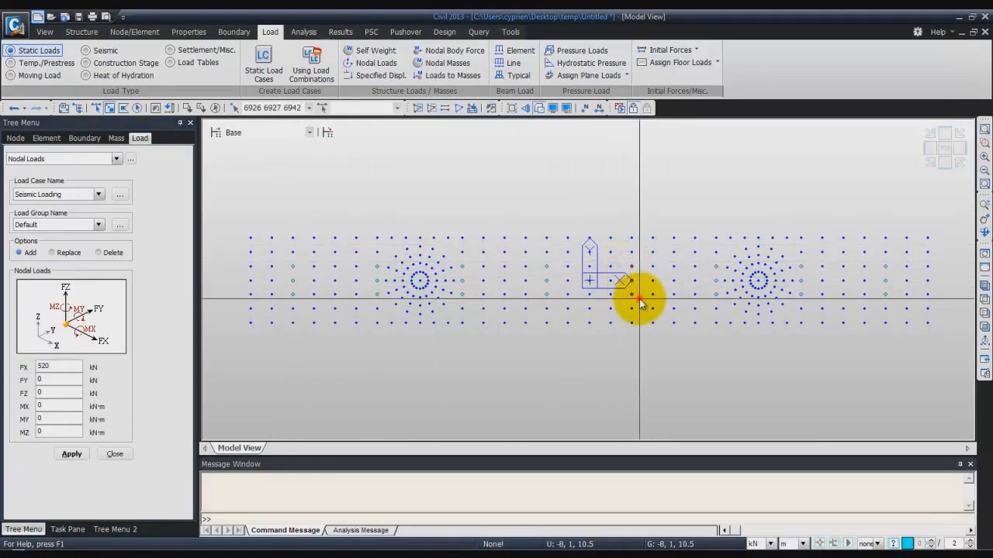
left_click(71, 453)
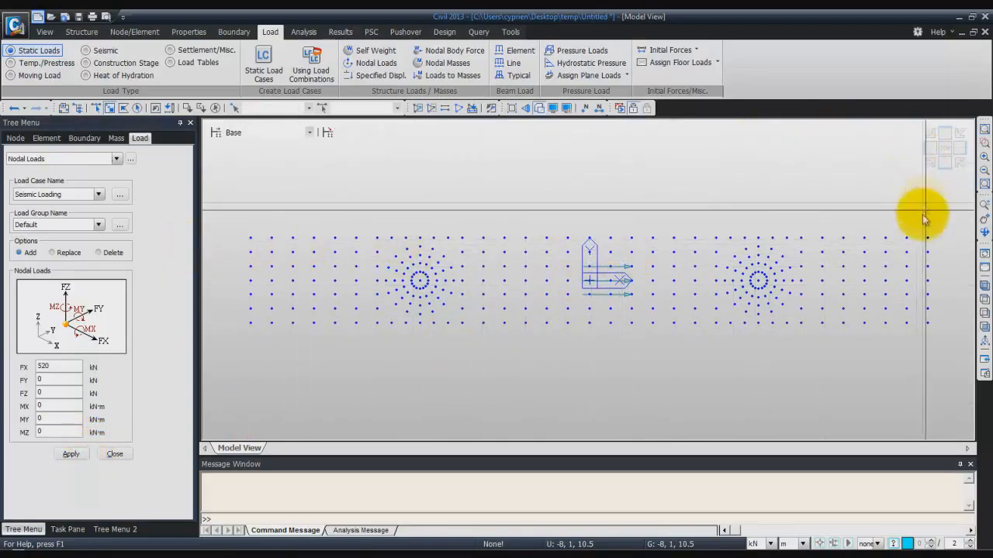
left_click(982, 289)
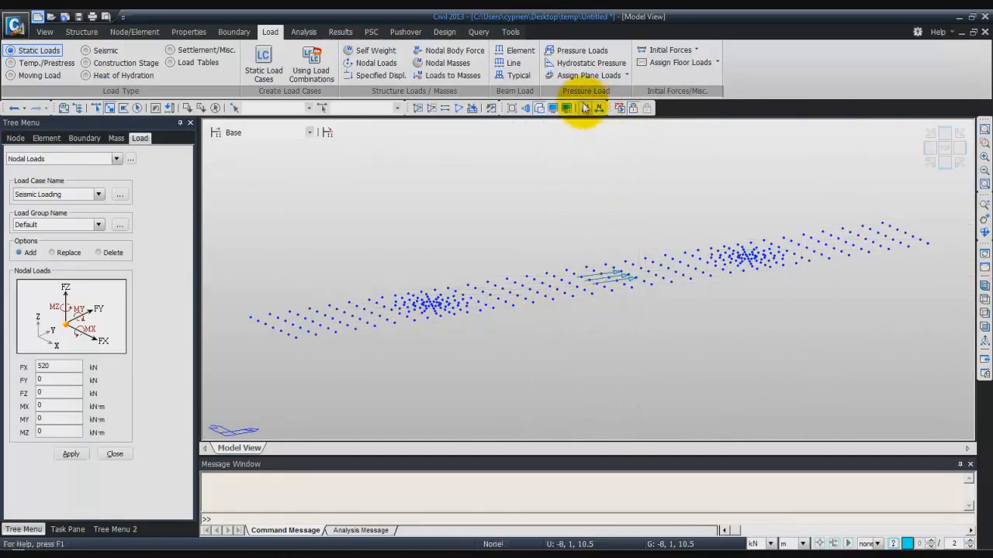
Turn on the display of nodal loads for all load cases in the model view.
left_click(553, 109)
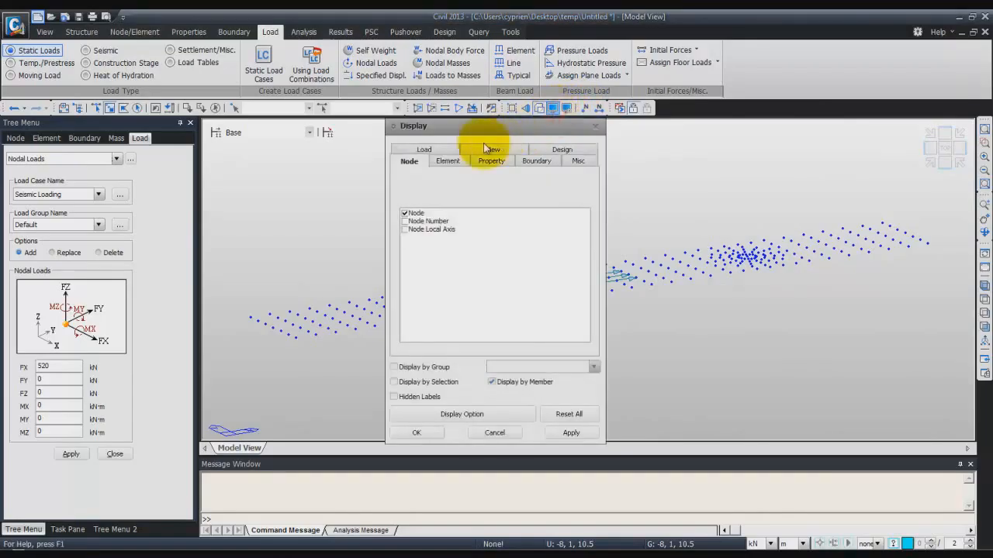
left_click(424, 149)
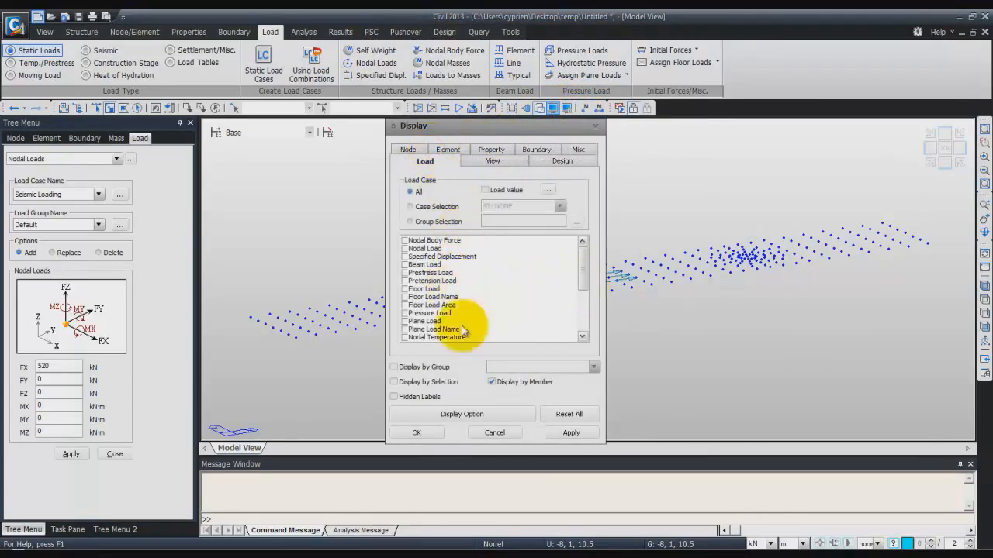
left_click(404, 248)
left_click(419, 432)
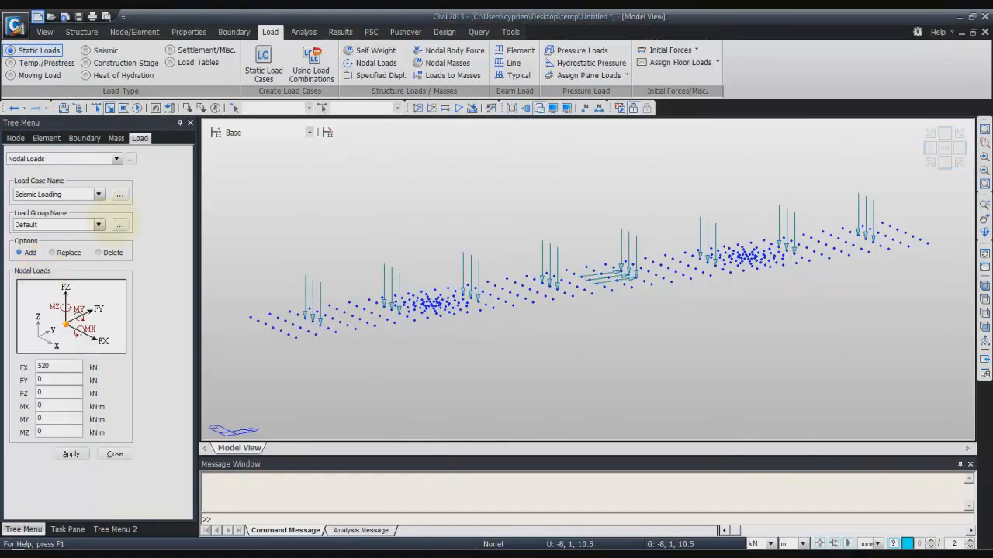
Reactivate the whole pier model and turn off the display of node points.
left_click(44, 32)
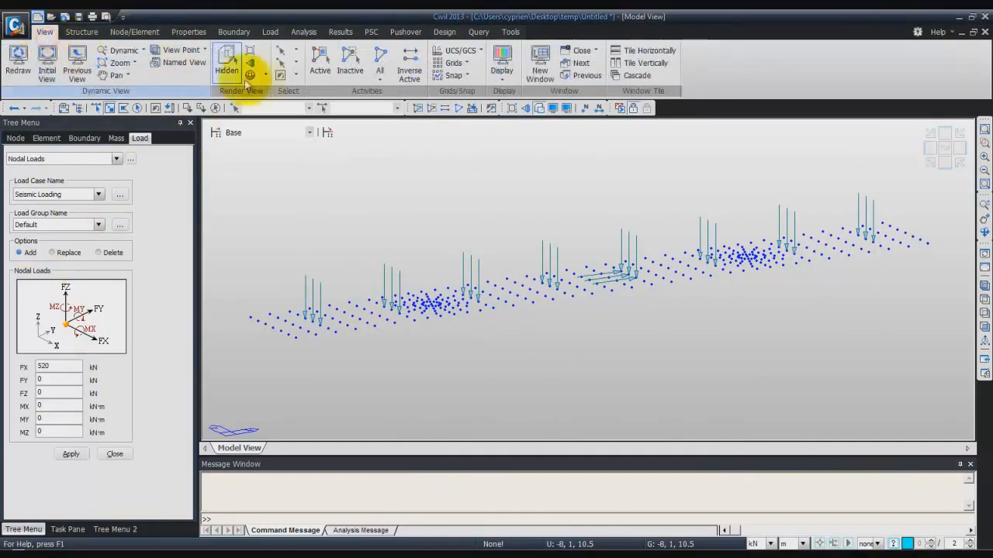
left_click(379, 58)
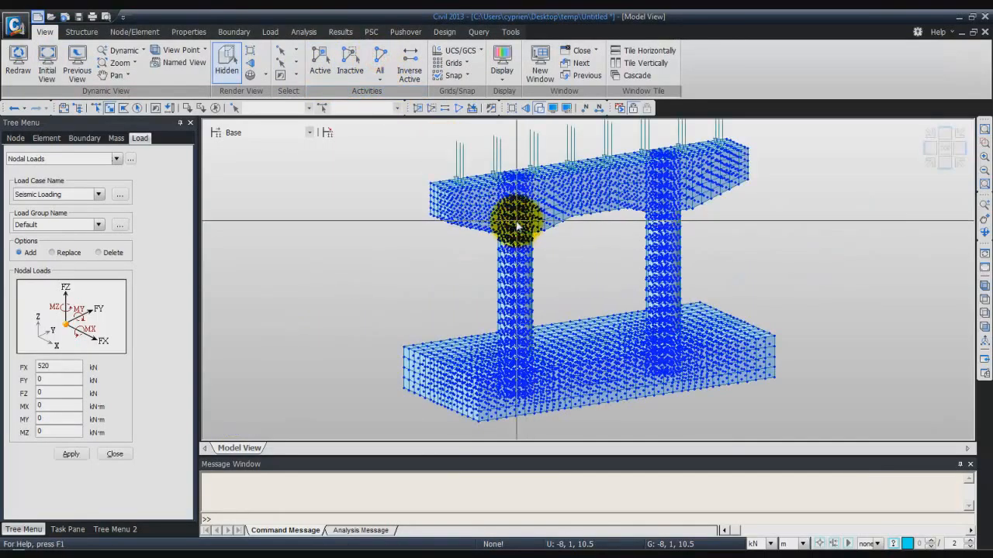
left_click(550, 108)
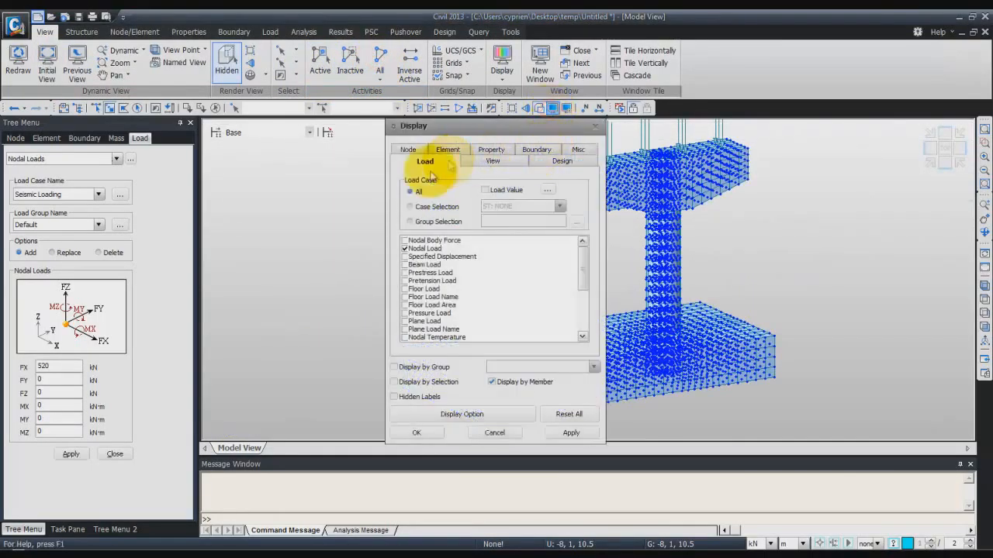
left_click(409, 151)
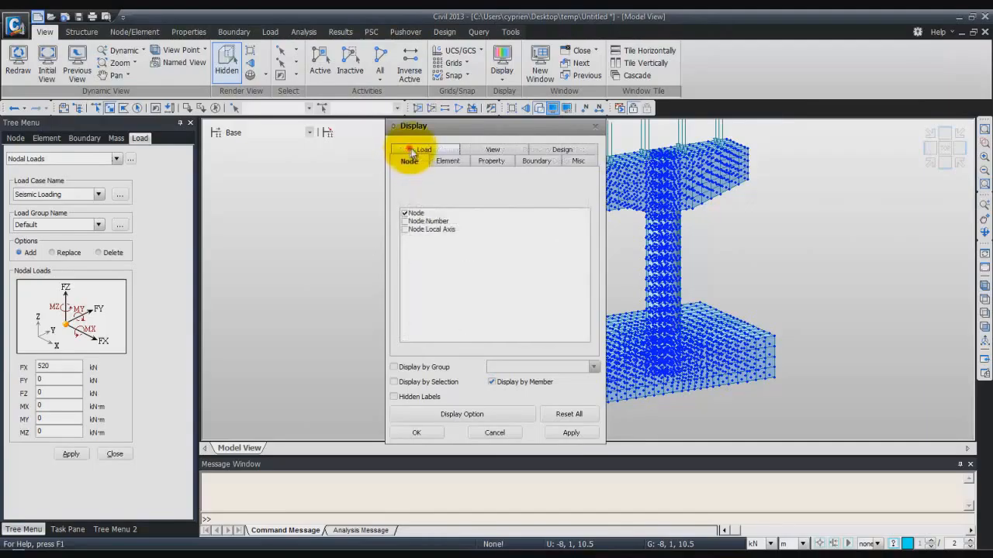
left_click(415, 212)
left_click(417, 433)
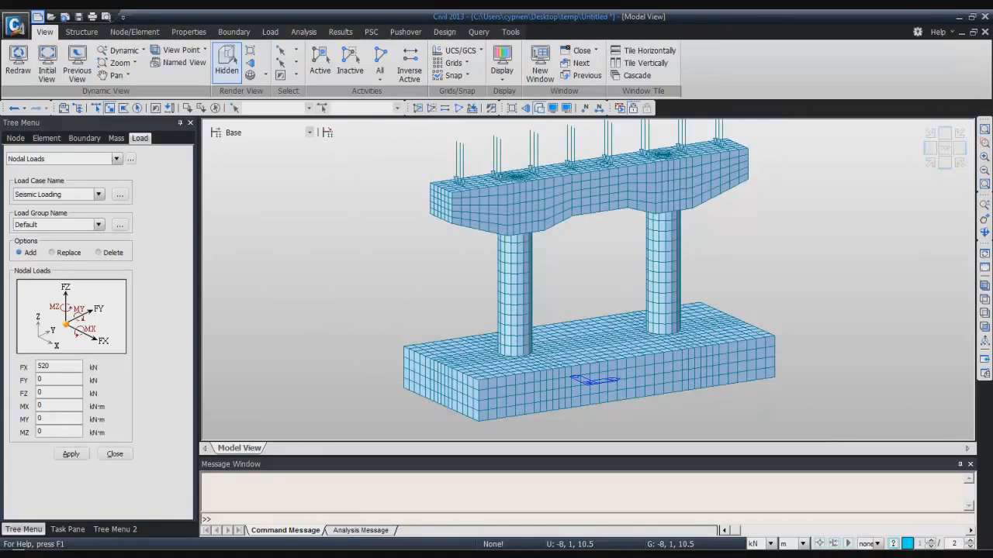
Select all nodes on the footing's bottom surface by XY plane at a Z position of 0 m.
right_click(360, 285)
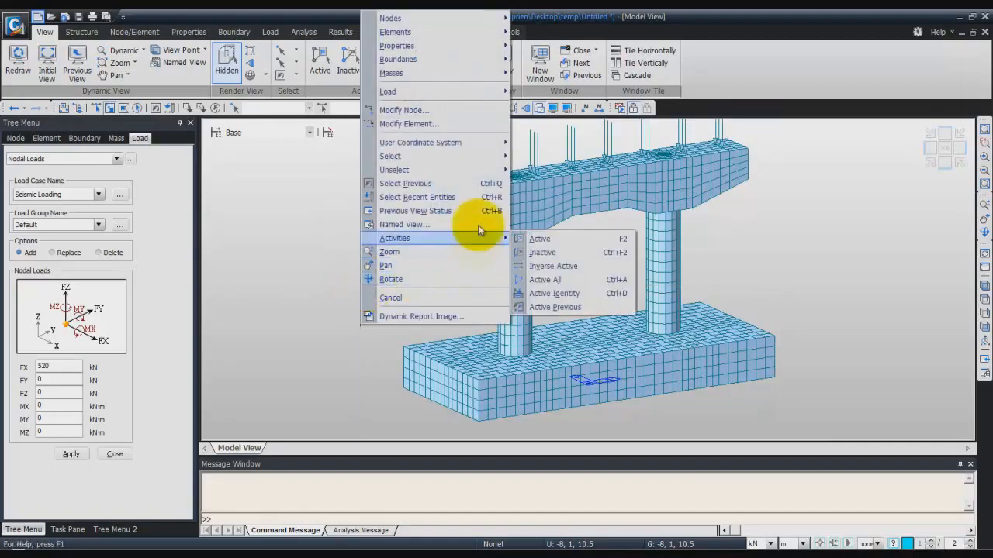
mouse_move(469, 154)
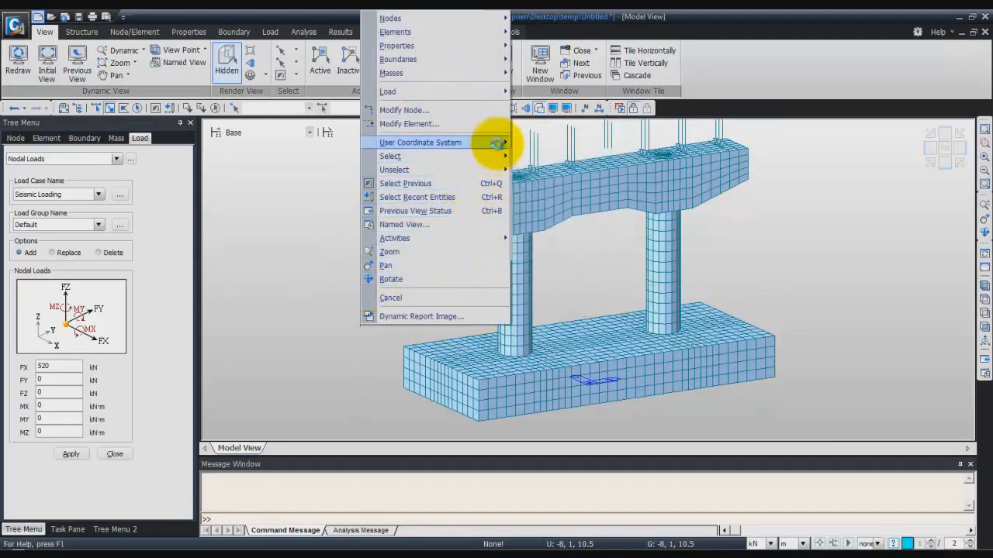
left_click(556, 225)
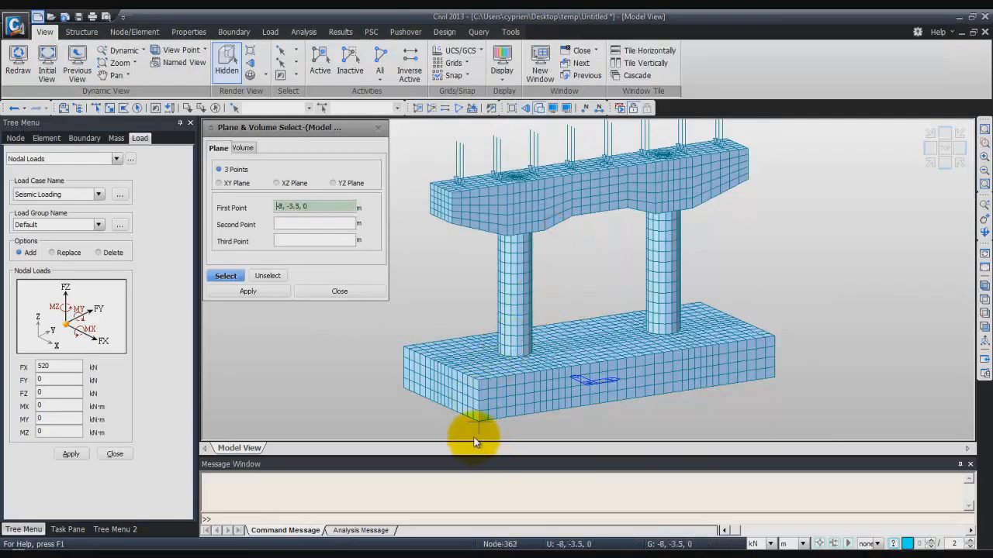
left_click(220, 184)
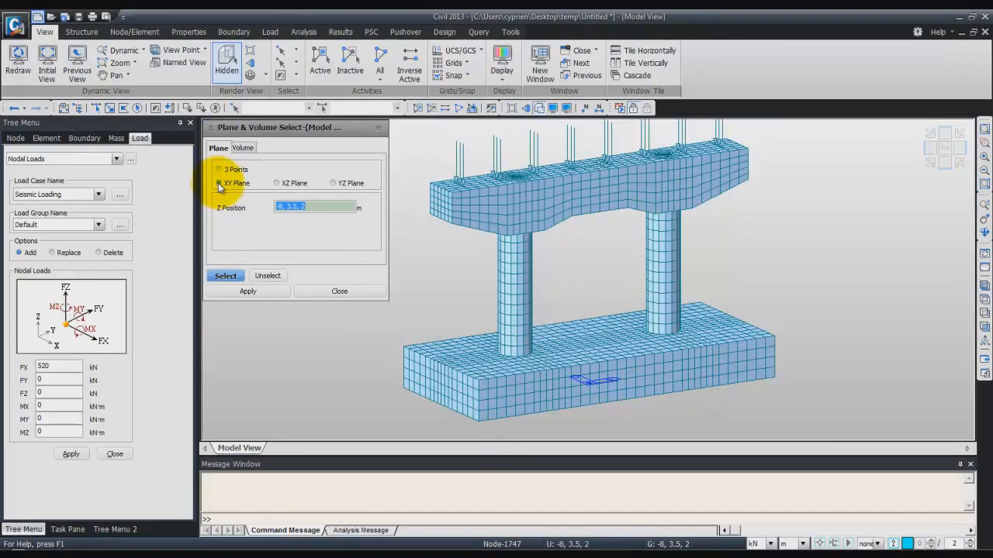
type("0")
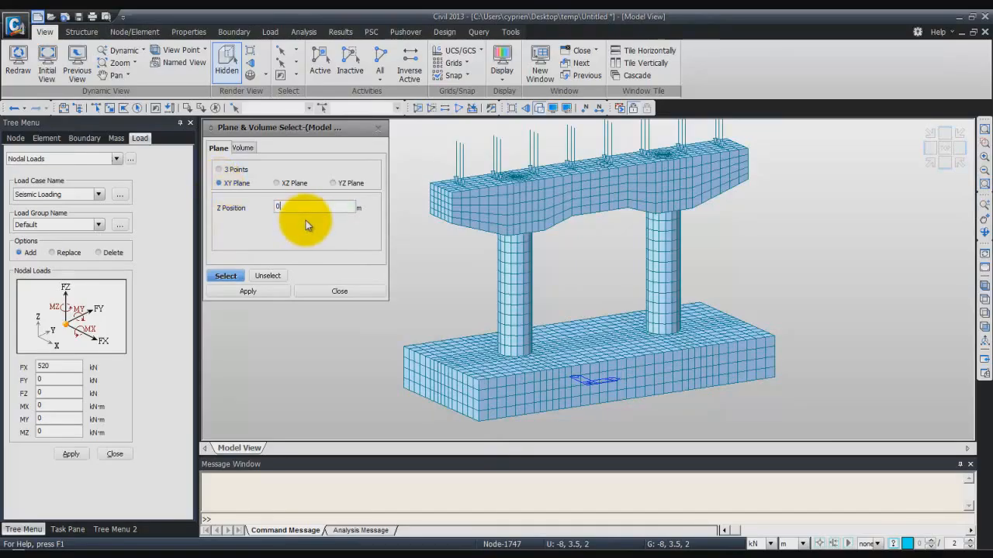
left_click(266, 289)
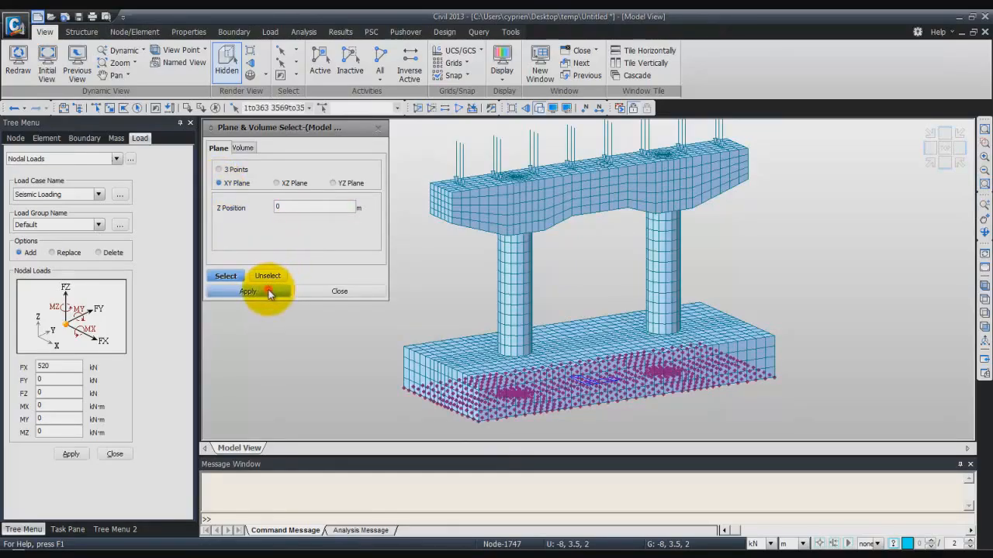
left_click(311, 293)
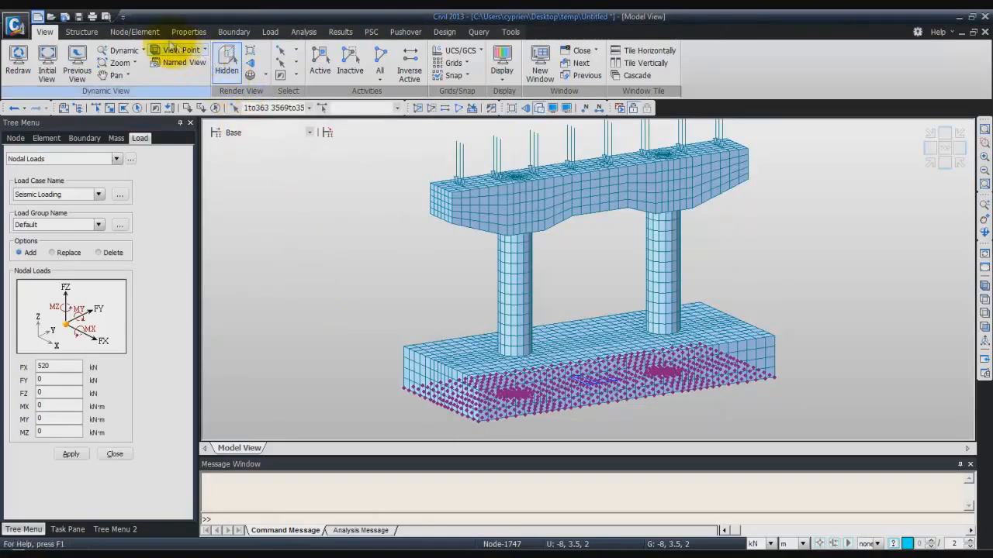
Assign supports fixing all translations (D-ALL) to the selected footing base nodes, and clear the support symbols from the model view.
left_click(233, 32)
left_click(24, 61)
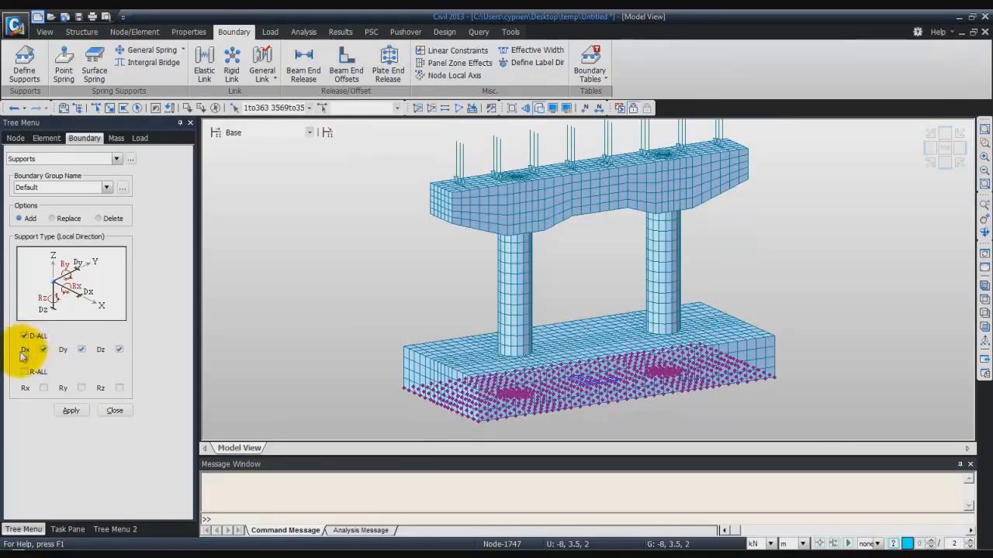
left_click(71, 411)
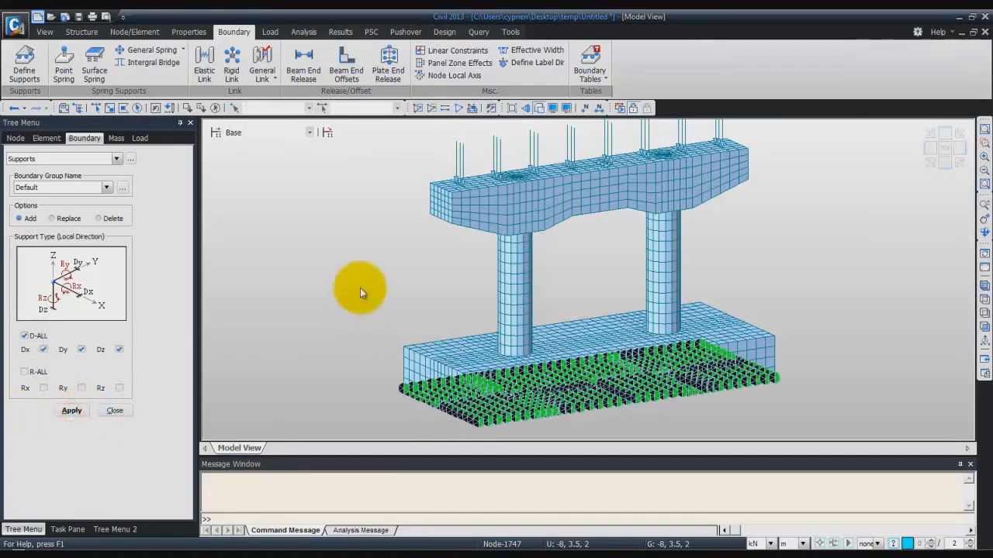
left_click(984, 254)
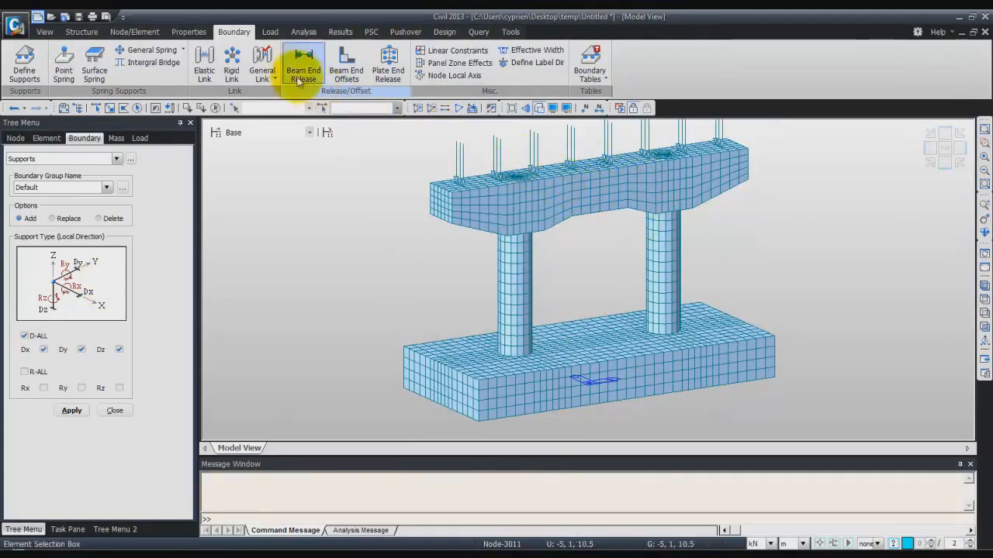
Accept the Multi Frontal Sparse Gaussian solver with automatic memory in the analysis options and perform the analysis.
left_click(303, 31)
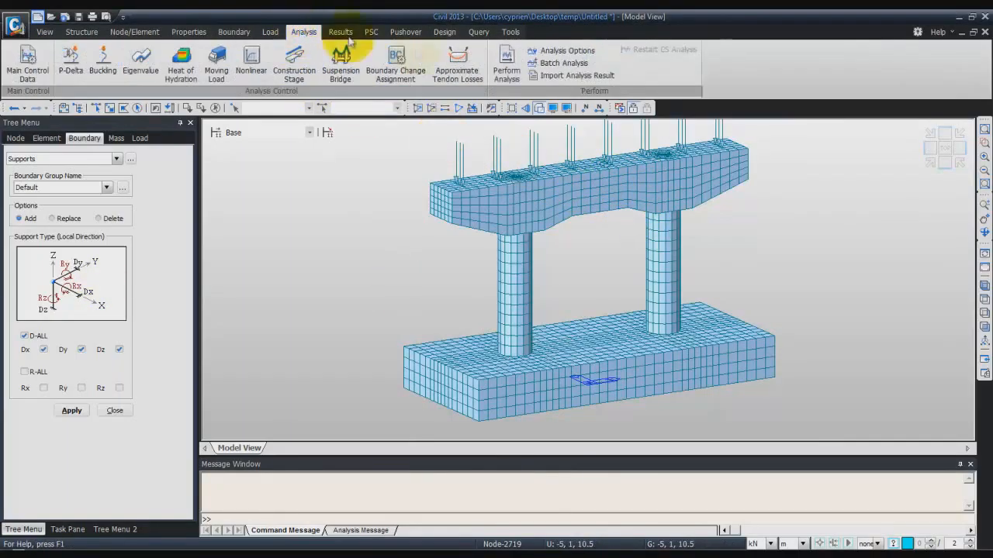
left_click(567, 51)
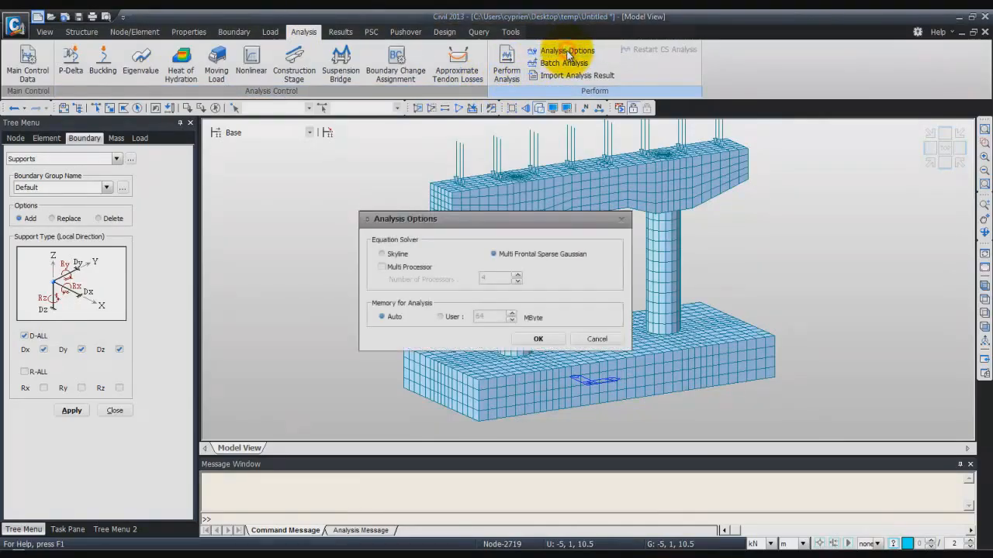
left_click(536, 338)
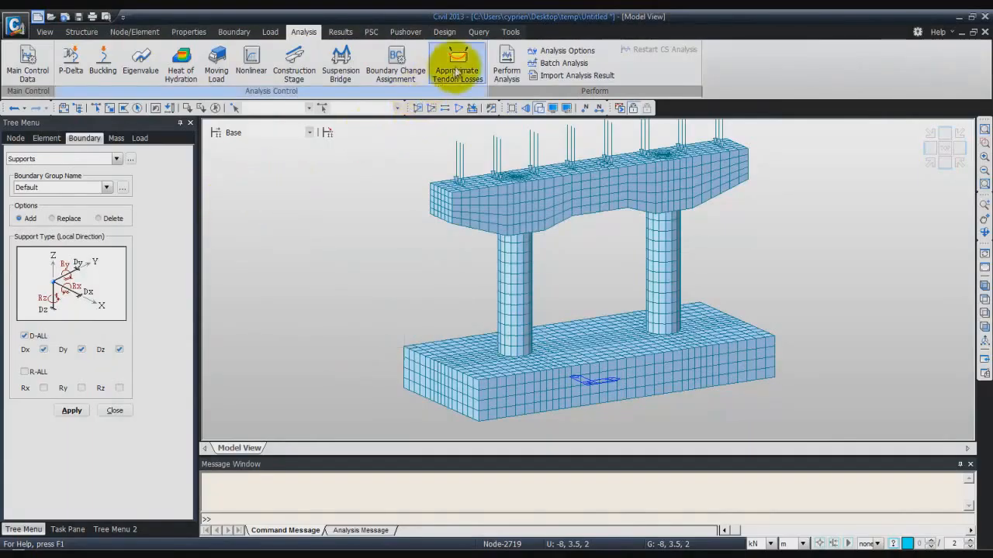
left_click(505, 60)
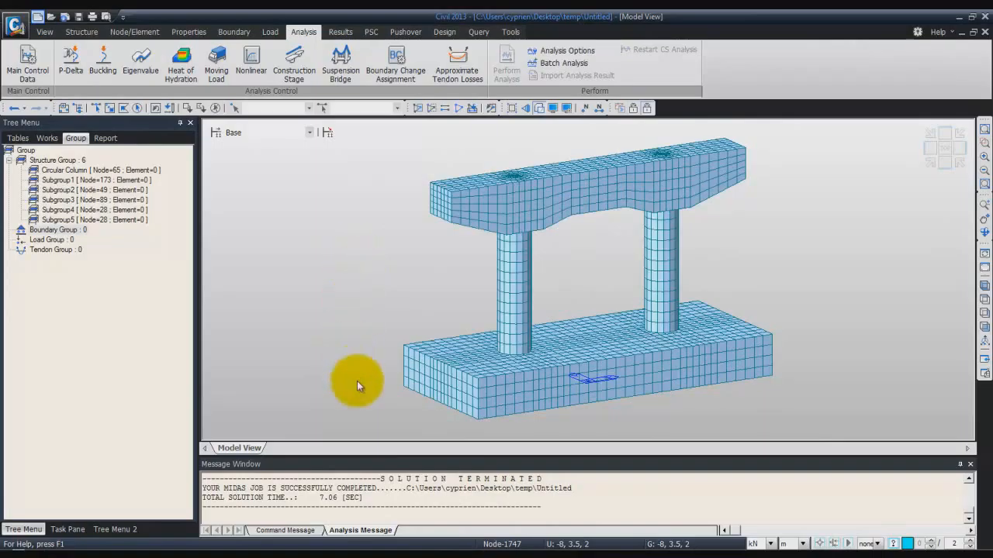
Review the solver messages in the analysis log to check that the run completed and how long it took.
left_click(430, 489)
scroll(432, 489, "up", 2)
scroll(434, 493, "down", 2)
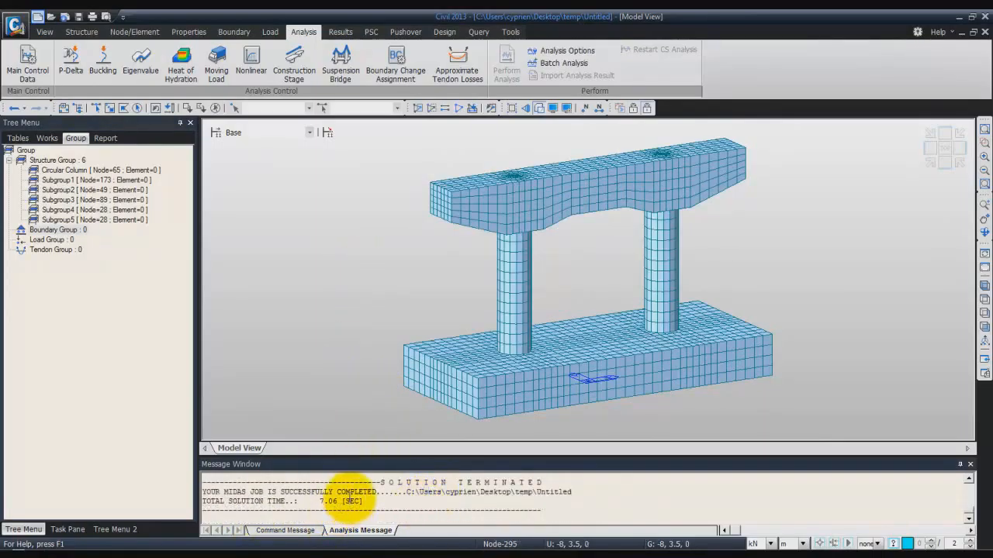
scroll(352, 501, "up", 3)
scroll(353, 501, "up", 3)
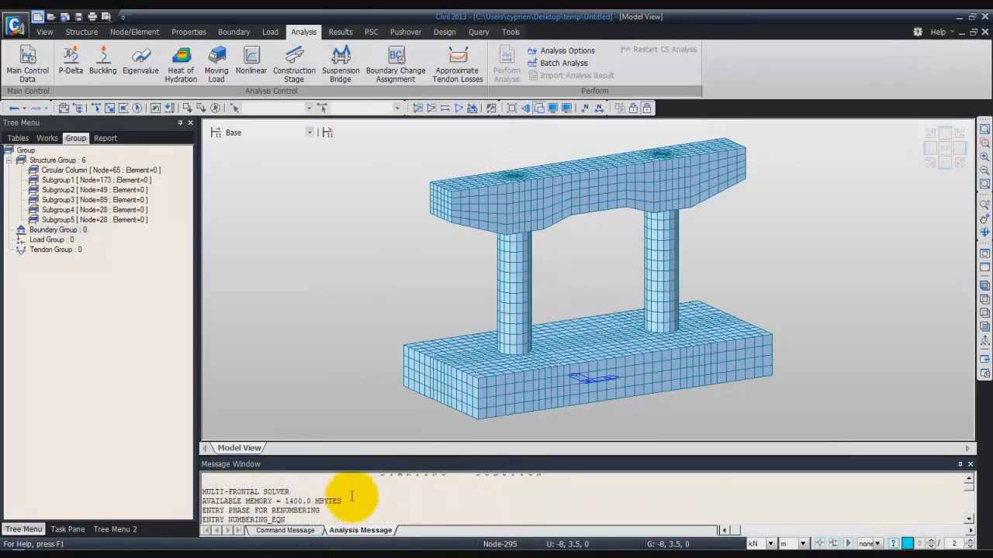
scroll(351, 495, "down", 6)
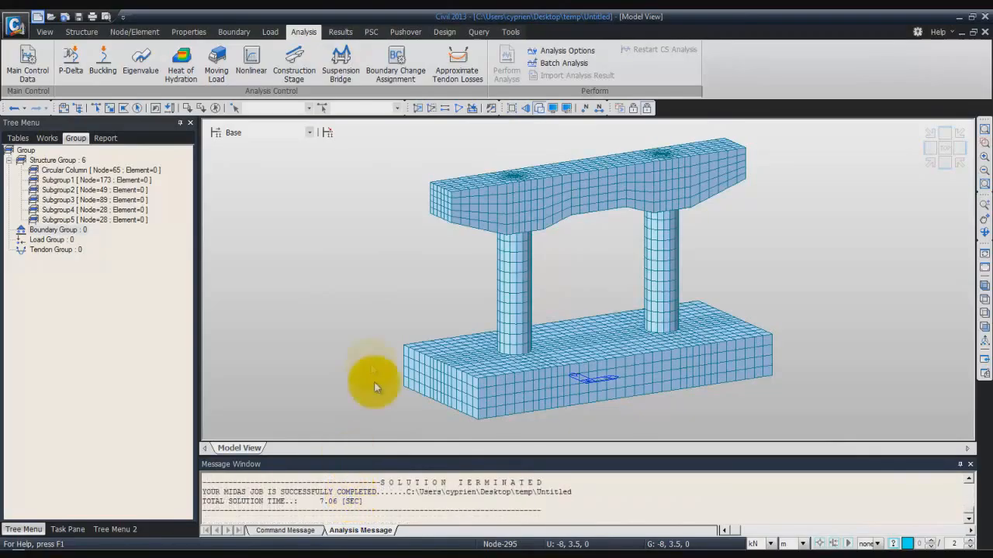